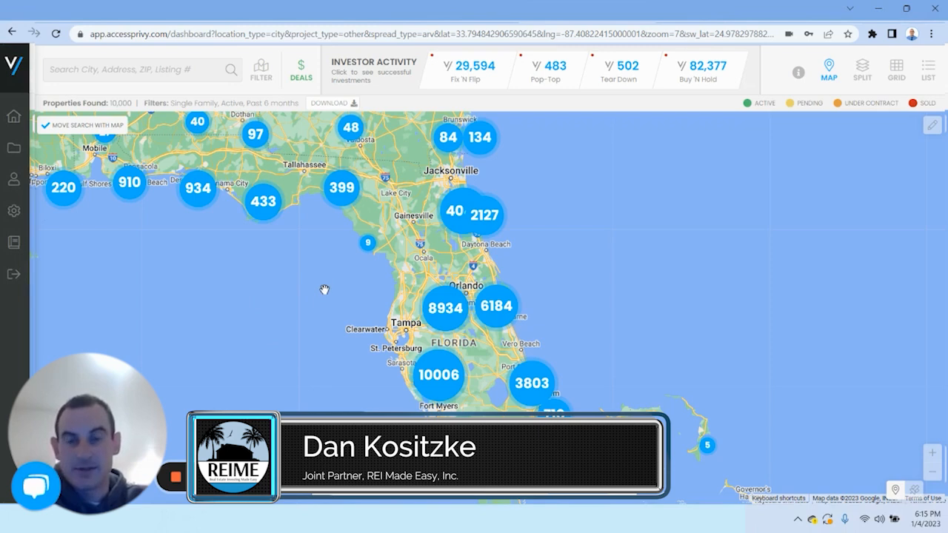
Step: Draw a freehand search boundary on the map around Tampa, Clearwater and St. Petersburg, Florida
drag(321, 287, 299, 271)
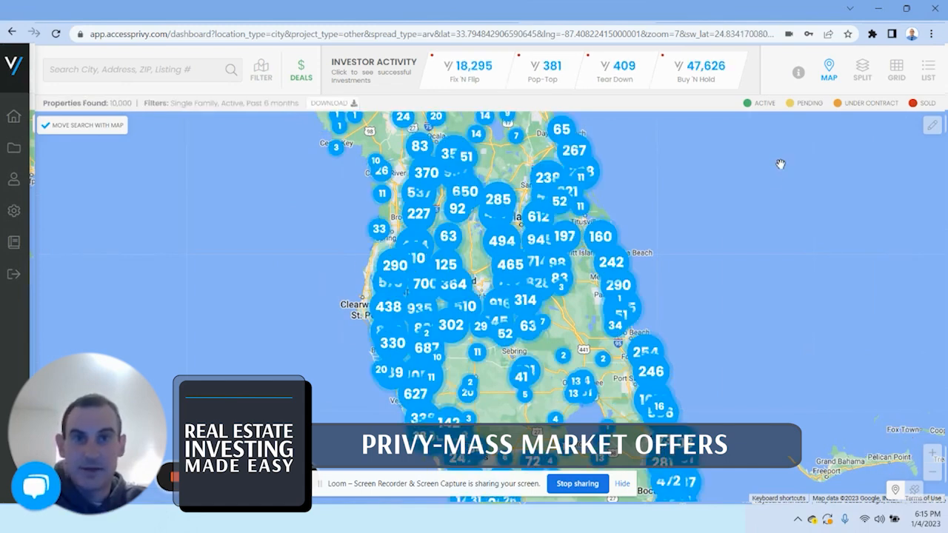
click(933, 128)
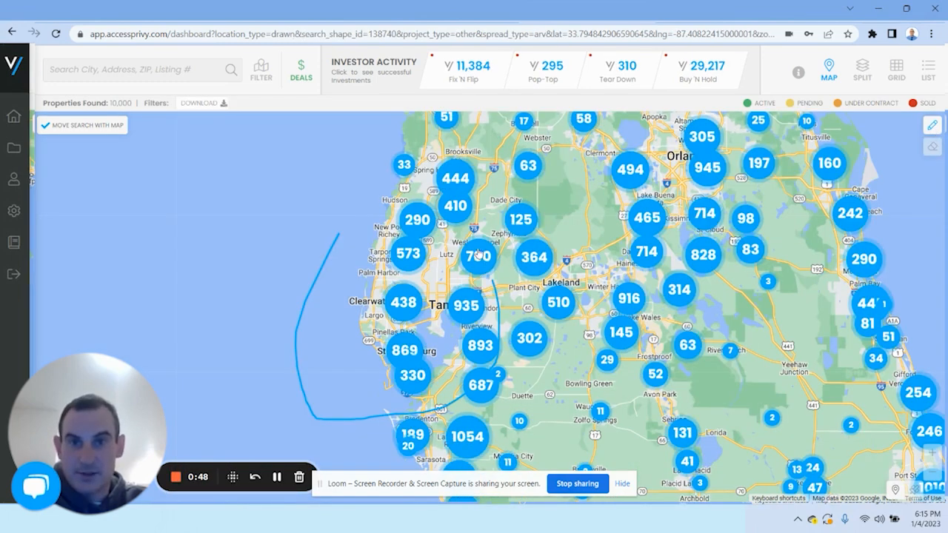
mouse_move(478, 254)
mouse_down()
mouse_move(415, 220)
mouse_move(342, 231)
mouse_up()
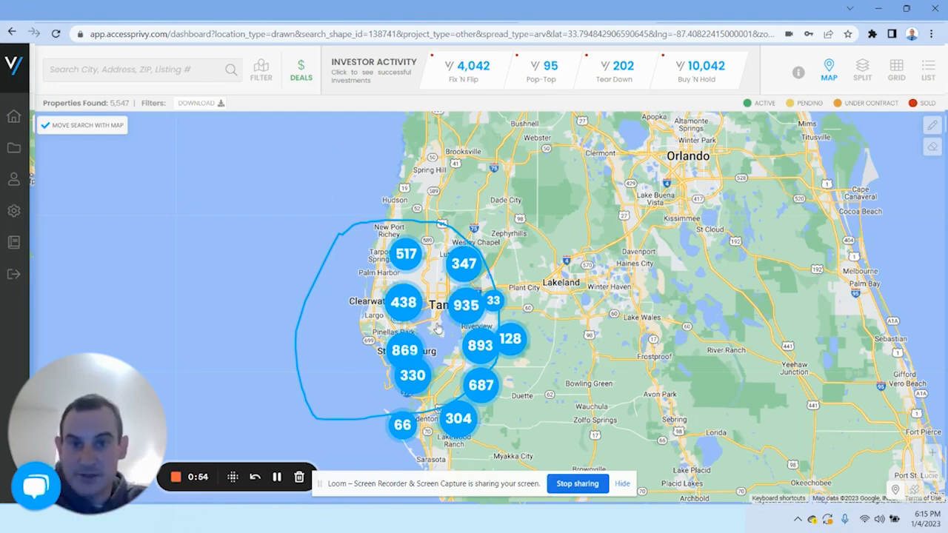
scroll(438, 329, up, 2)
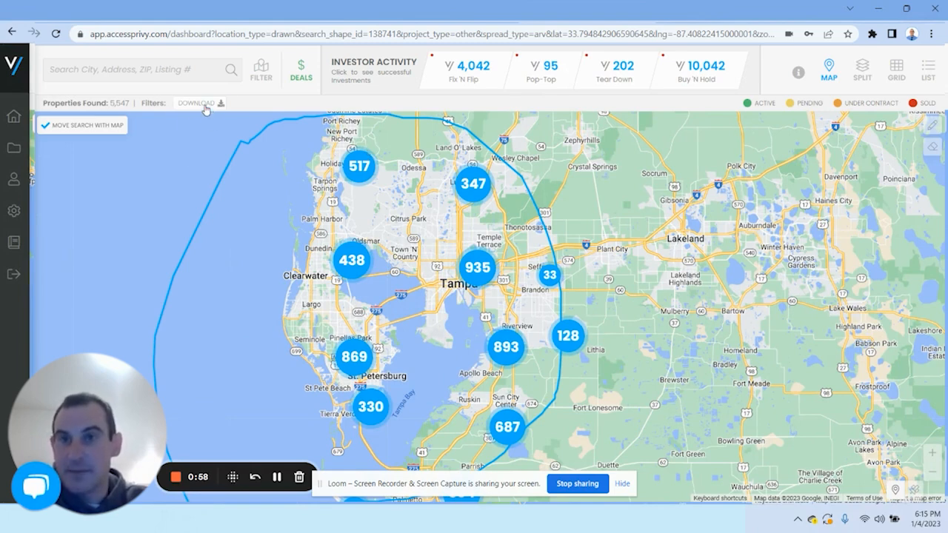
click(205, 107)
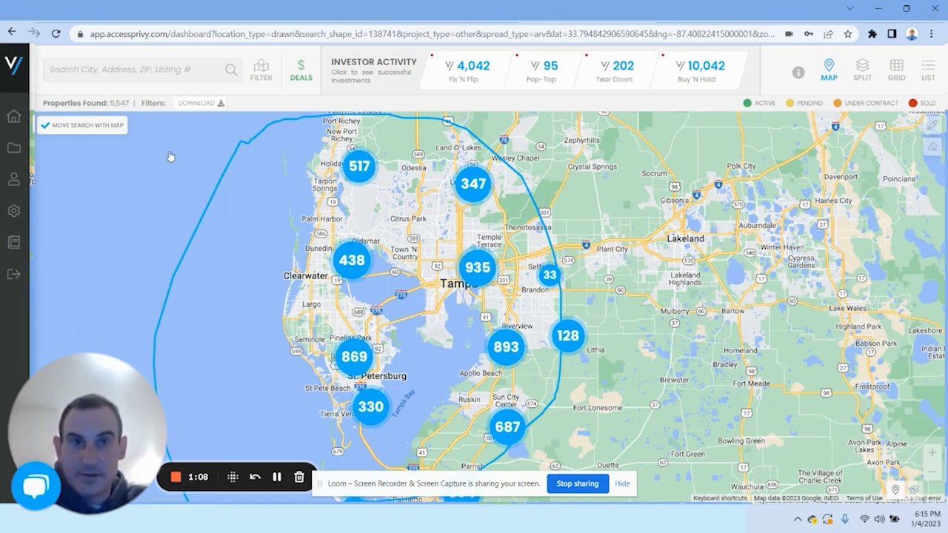
Step: Set the search filters to a maximum price of 350000, at least 1100 square feet, and built no later than 2005
click(260, 71)
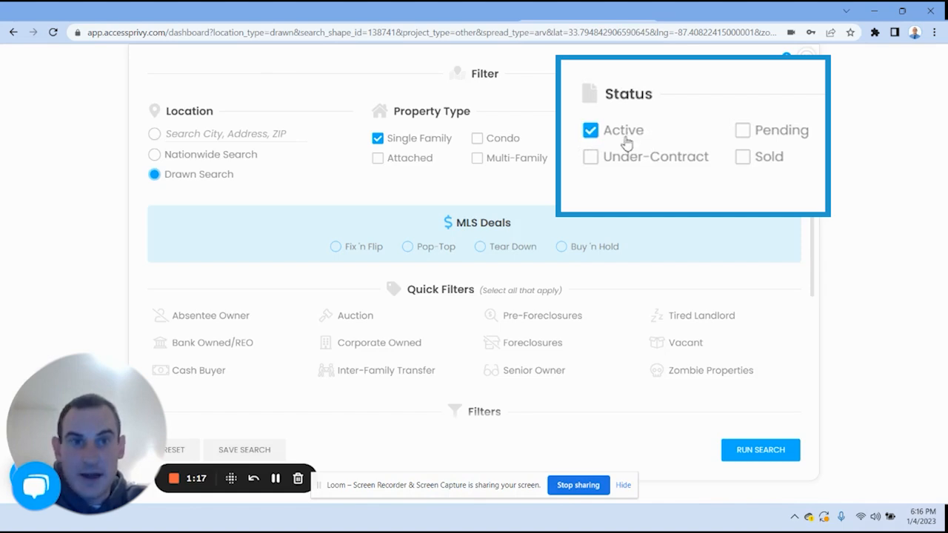
scroll(486, 295, down, 3)
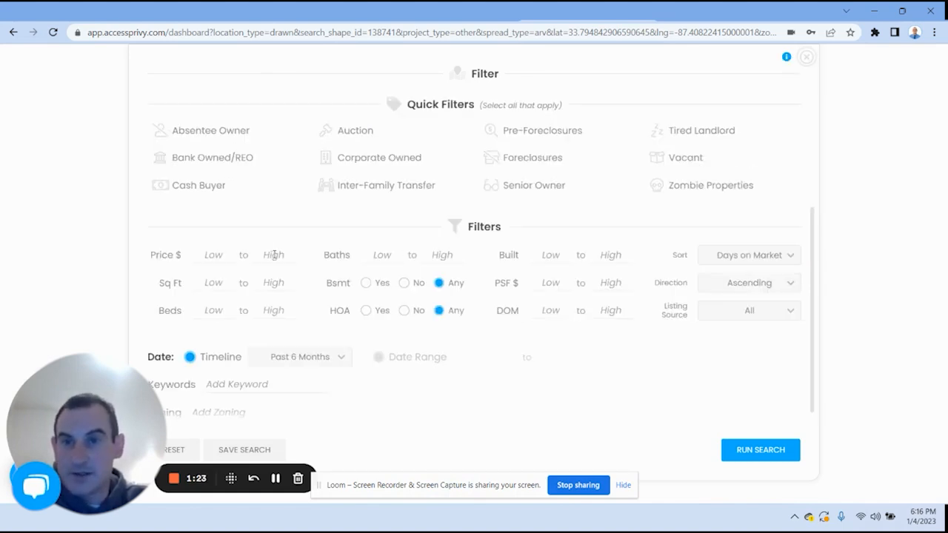
click(273, 254)
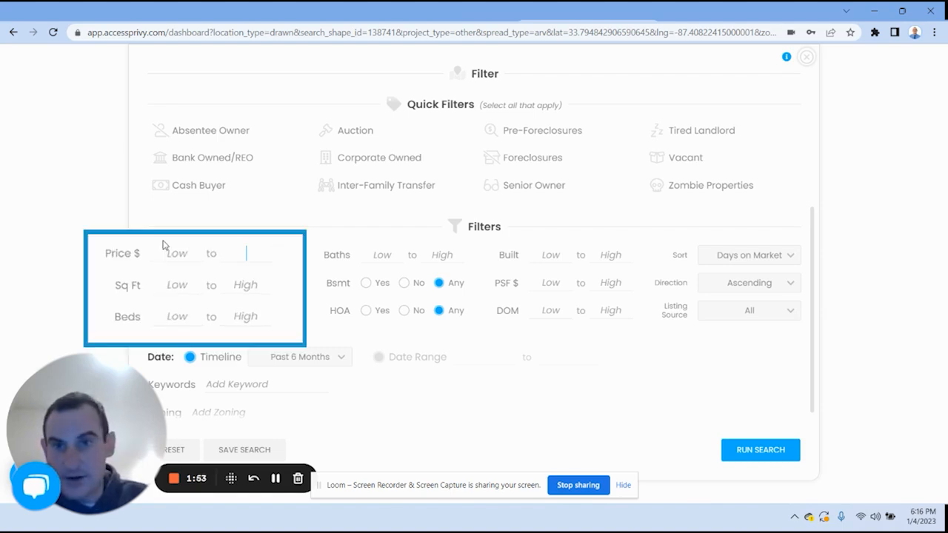
text(350000)
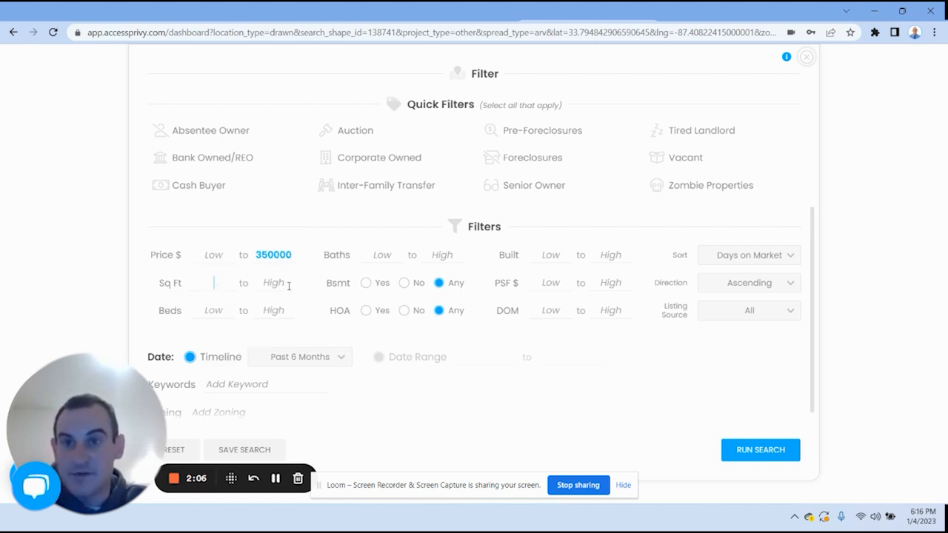
key(Tab)
text(11)
text(00)
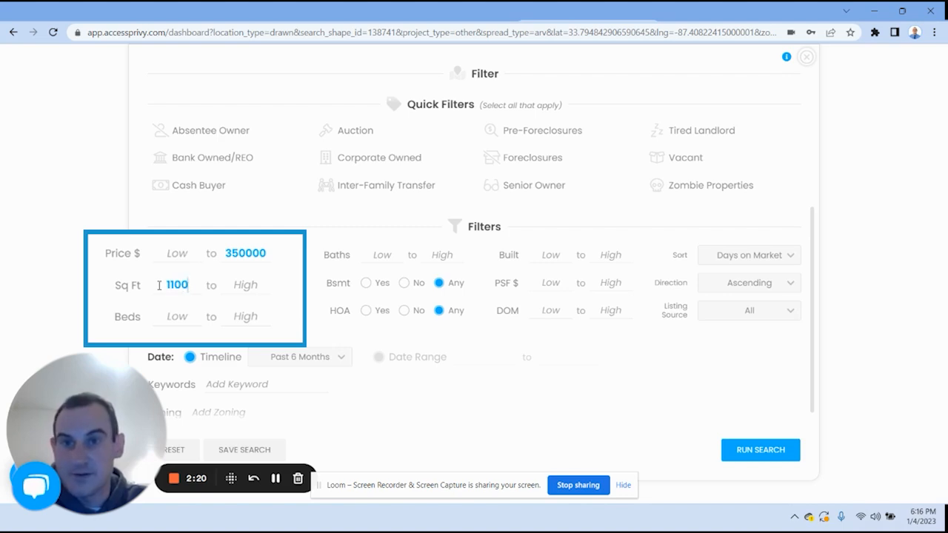
click(612, 254)
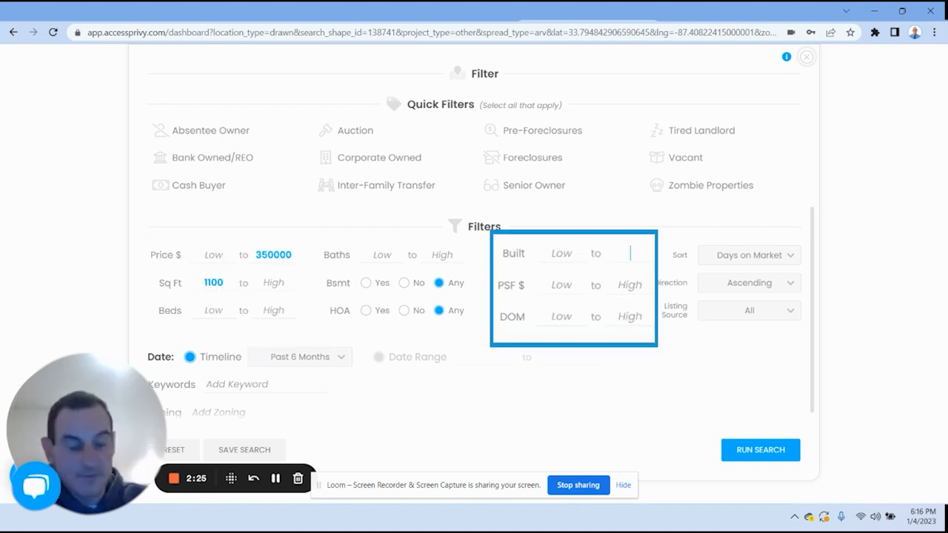
text(2005)
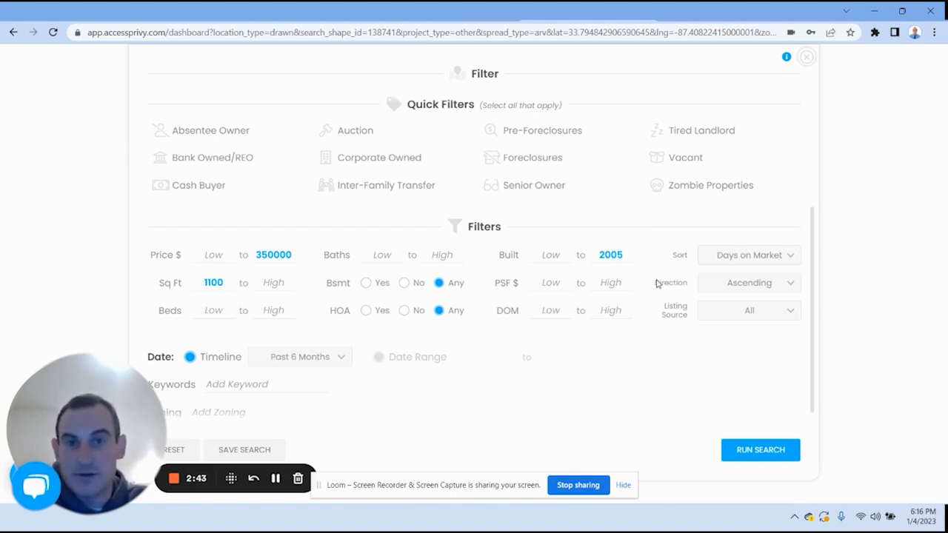
Step: Select Fix 'n Flip MLS deals with ARV potential at 75% and run the search
scroll(345, 265, up, 5)
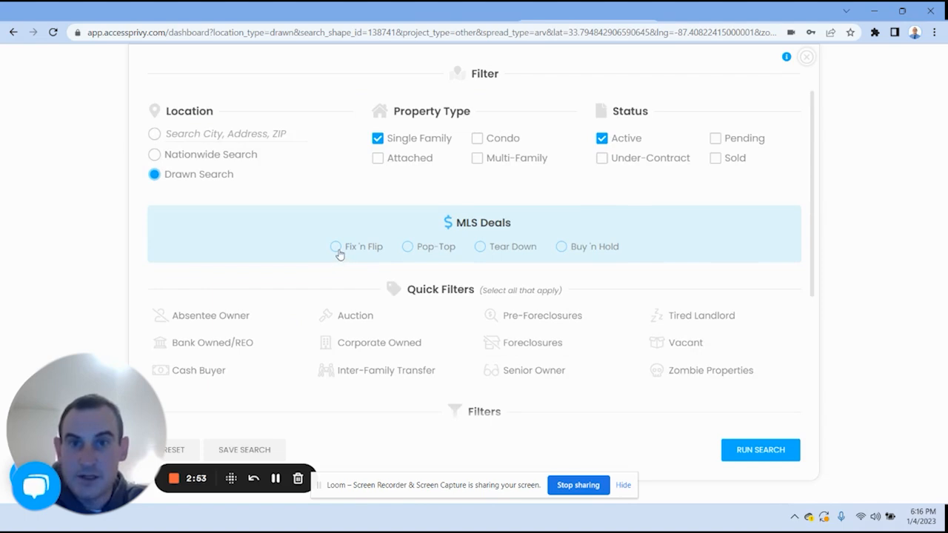
click(335, 248)
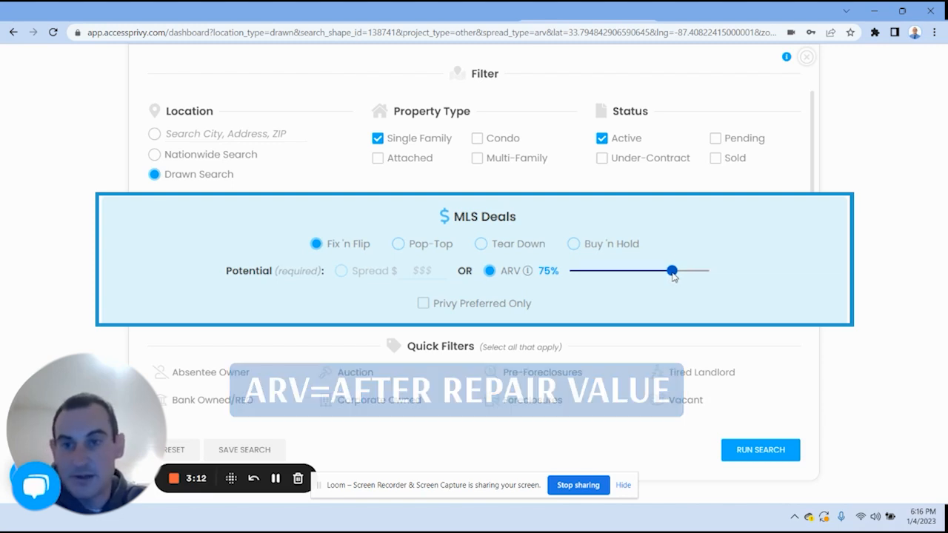
drag(673, 275, 648, 272)
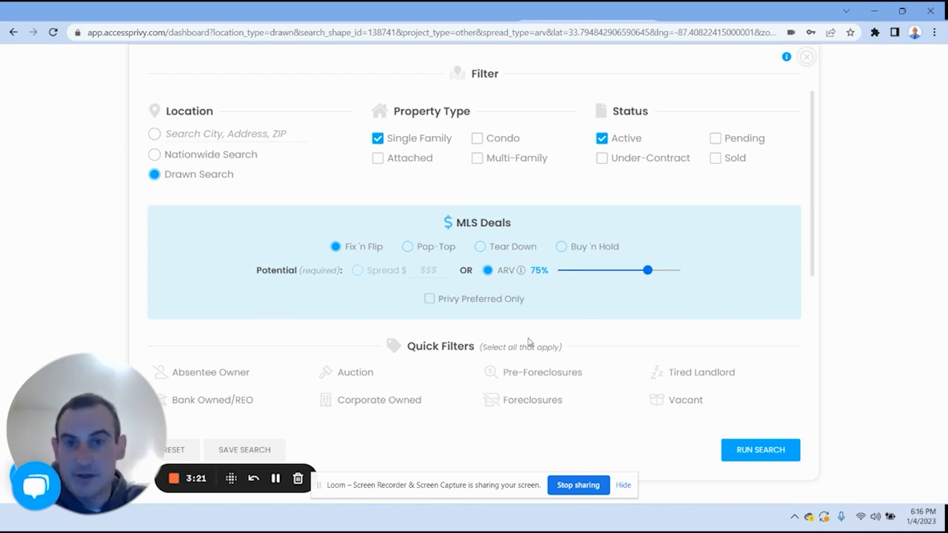
scroll(637, 304, down, 3)
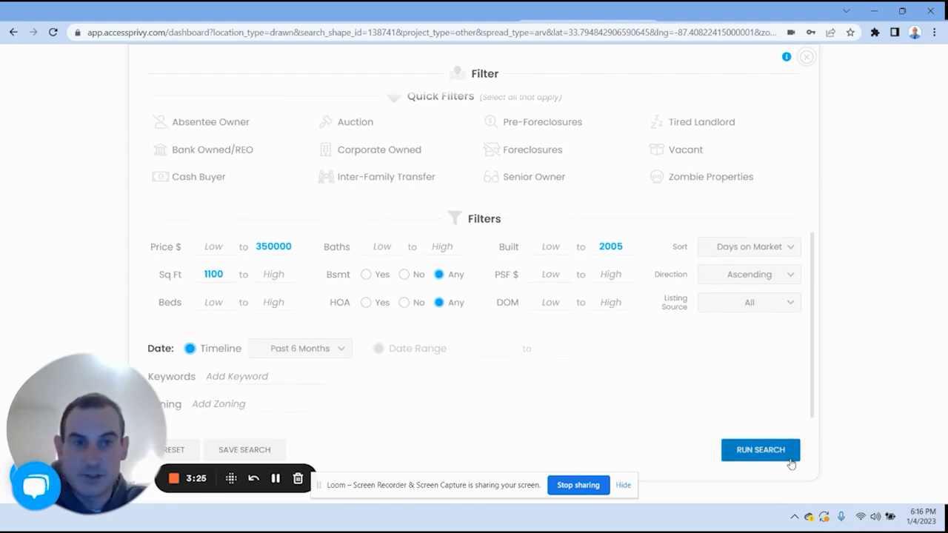
click(790, 458)
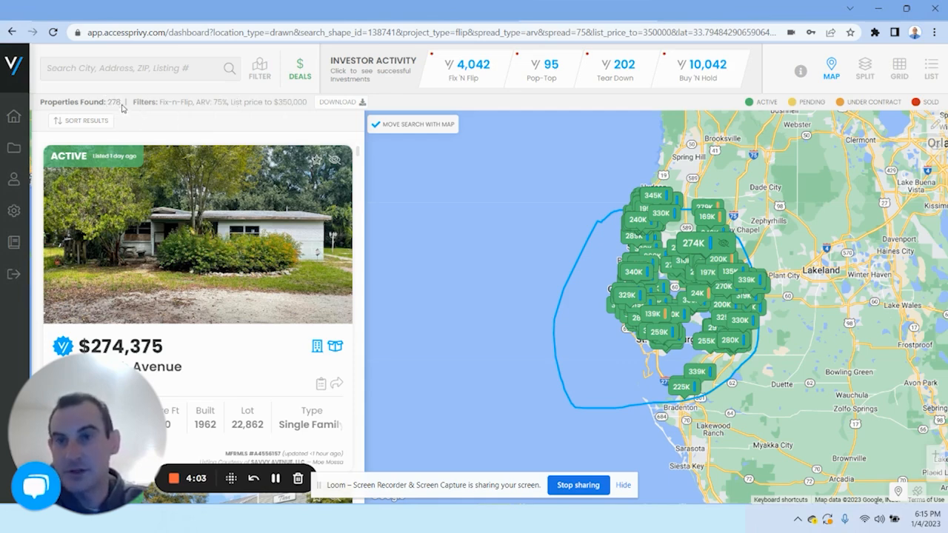
Step: Download the filtered property results from the drawn search area
drag(109, 102, 117, 103)
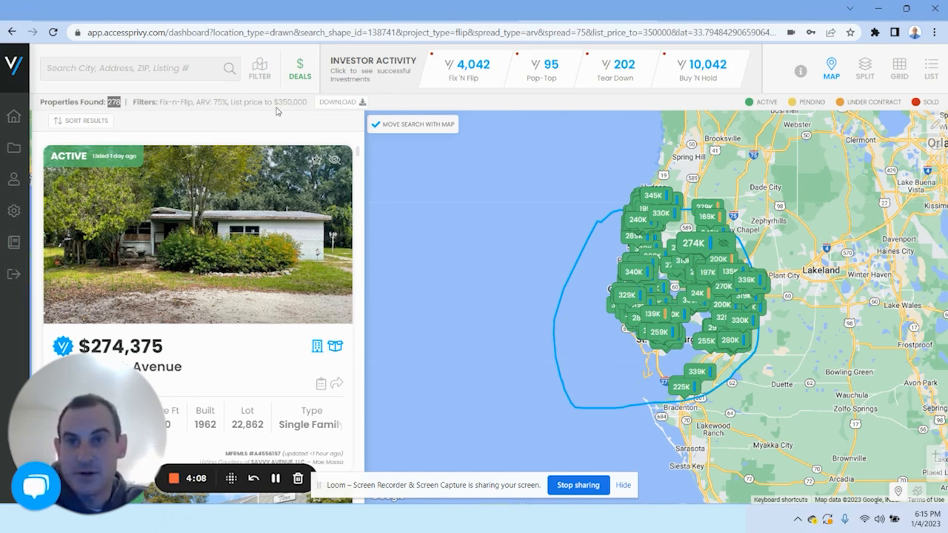
click(335, 105)
drag(543, 261, 453, 273)
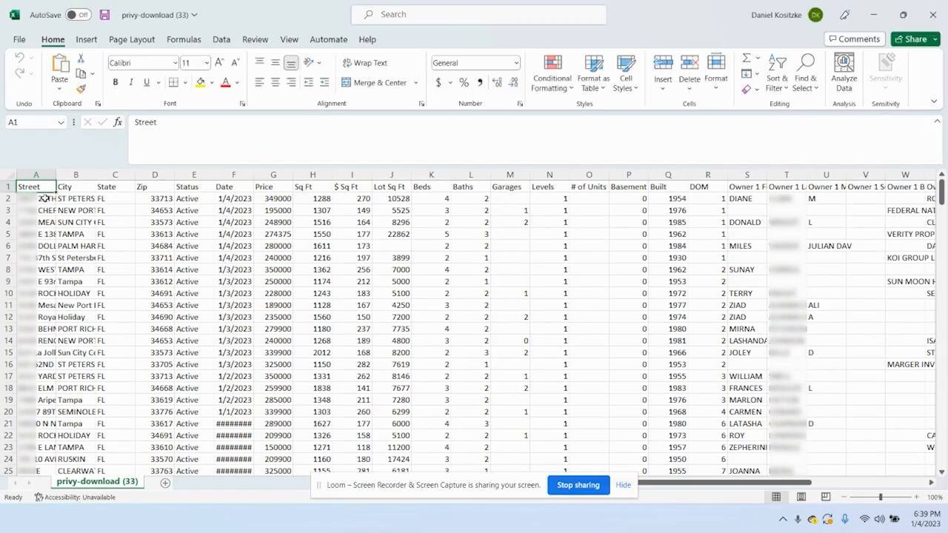
Step: In the downloaded list in Excel, insert a blank column between Zip and Status
click(87, 186)
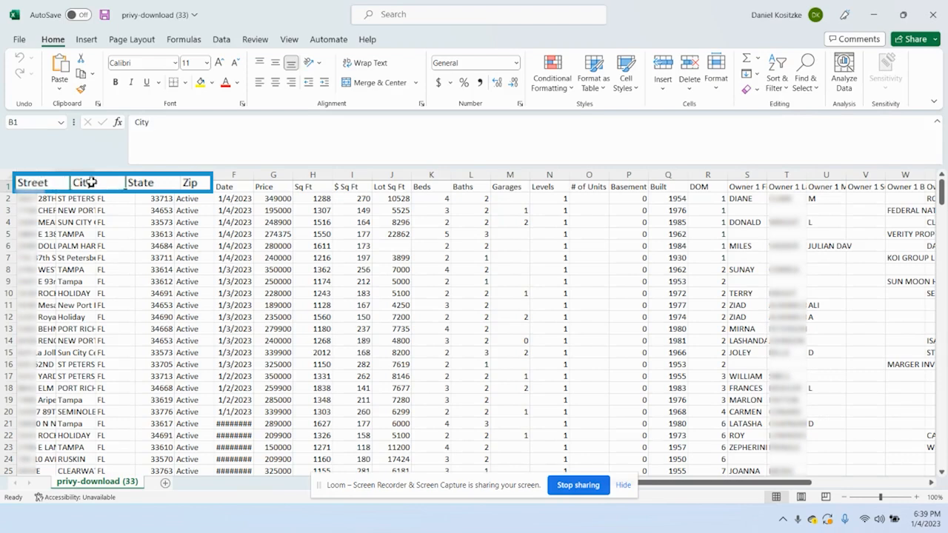
click(148, 182)
click(182, 186)
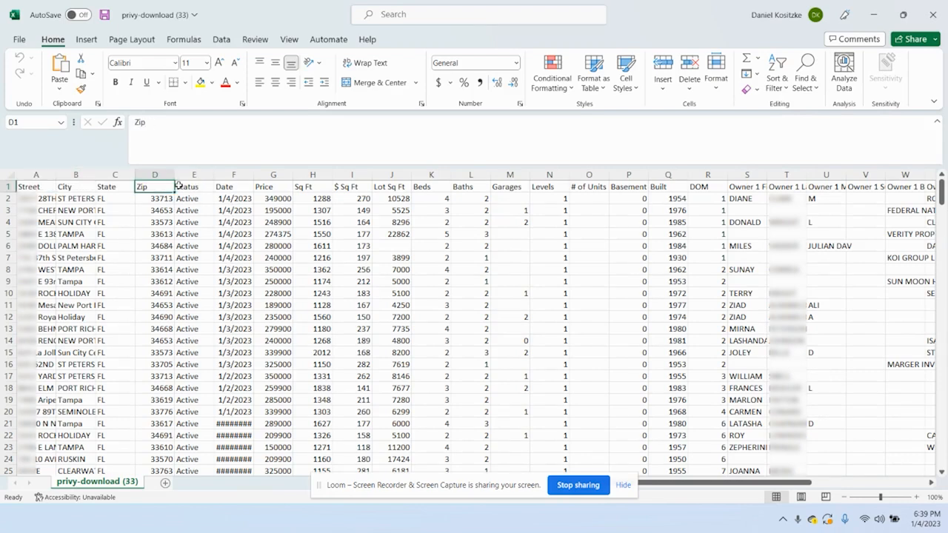
click(200, 175)
right_click(197, 176)
click(216, 271)
click(200, 199)
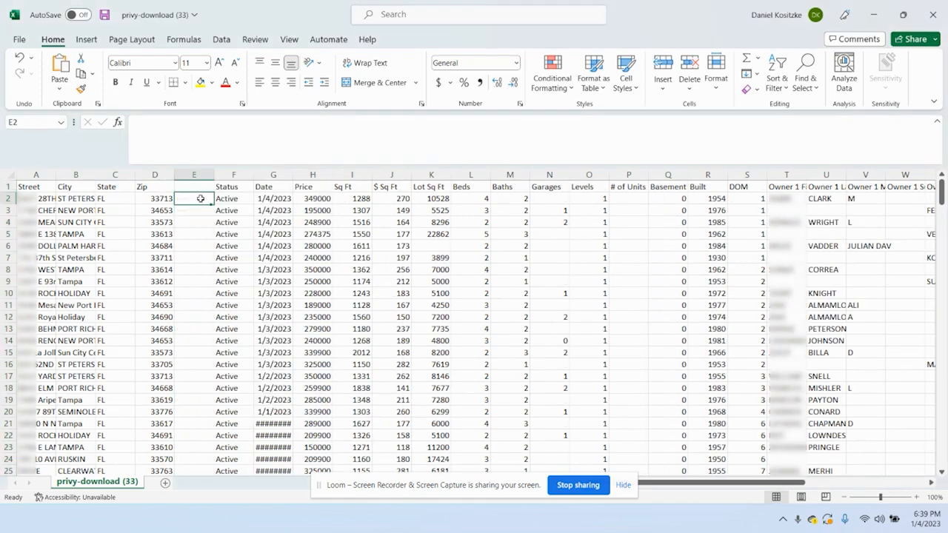
Step: Title the new column E "Full Address" and widen it to about seven times its width
key(Up)
text(Full Address)
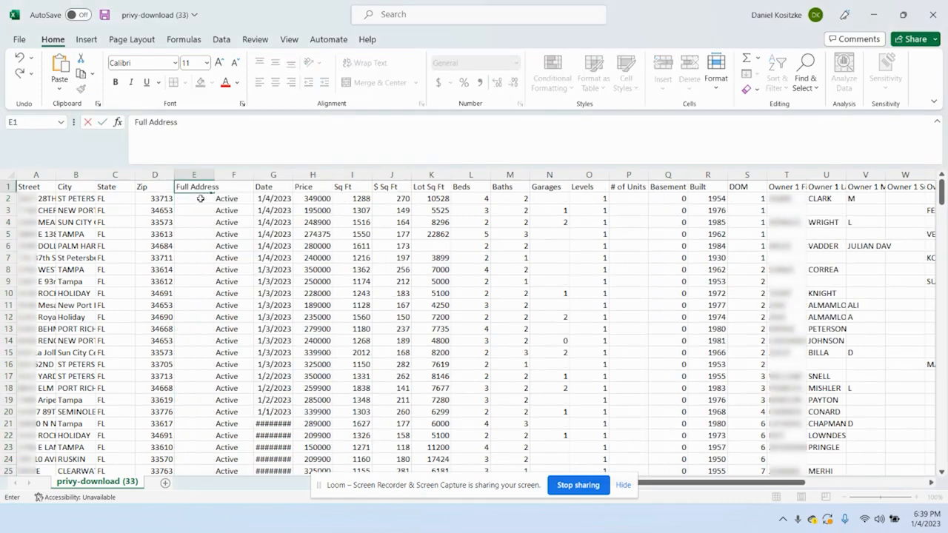
key(Return)
drag(215, 177, 464, 177)
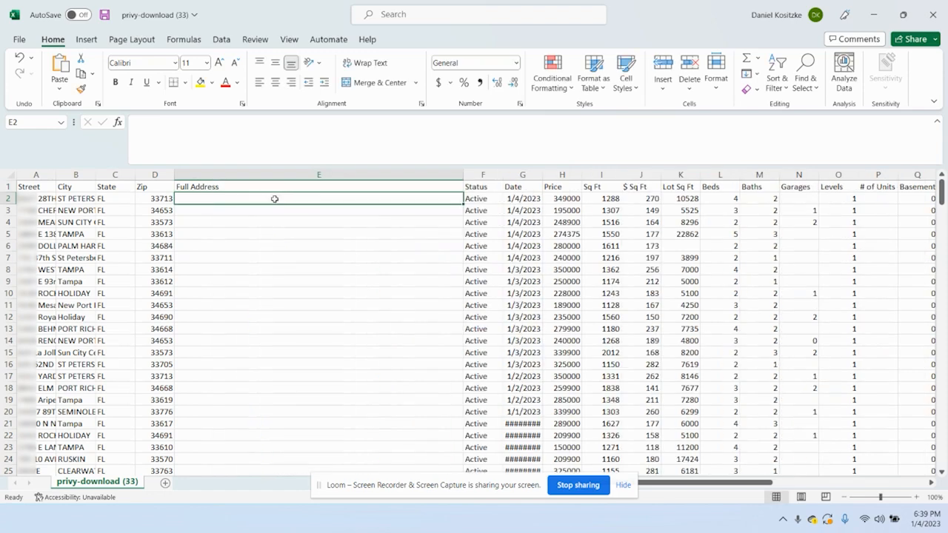
Step: Begin the E2 formula joining street and city: =CONCATENATE(TRIM(PROPER(A2)),", ",TRIM(PROPER(B2
text(=CONCATENATE()
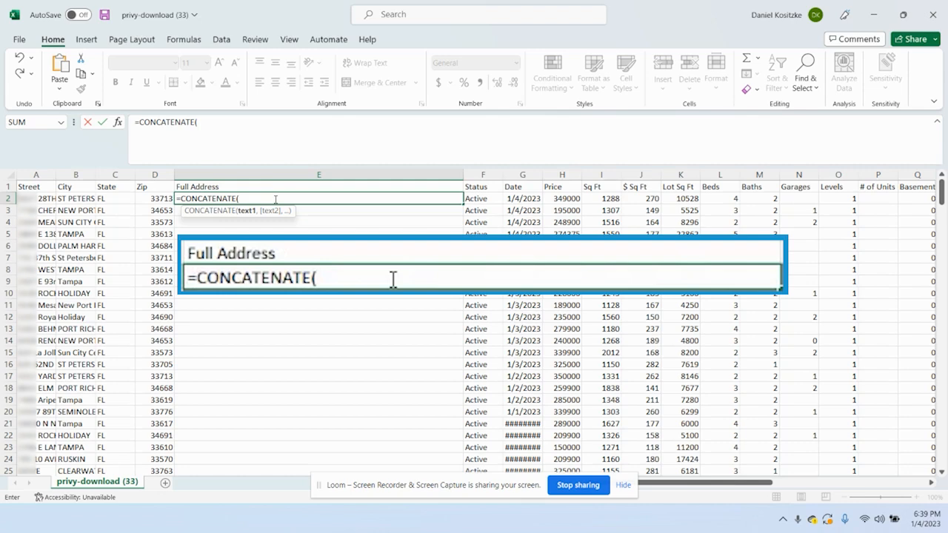
text(TRIM)
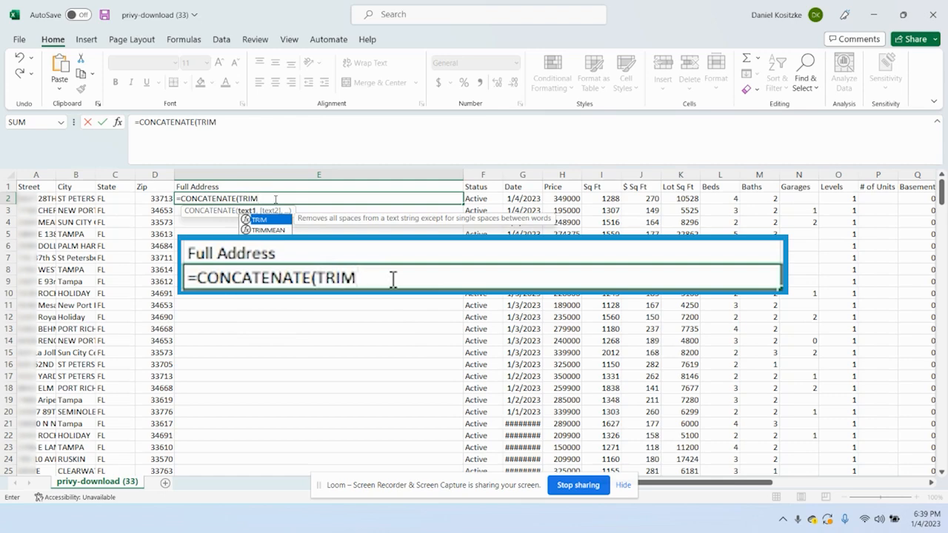
text(()
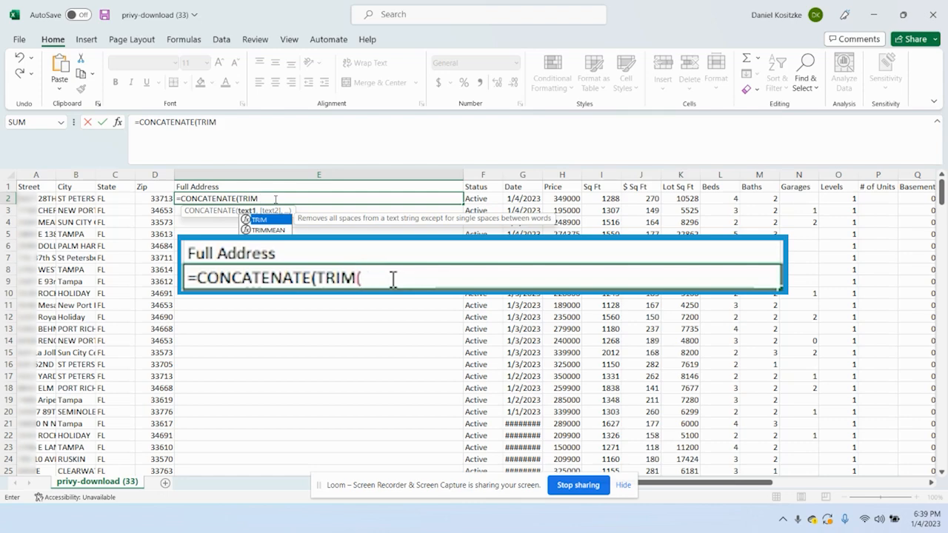
text(PROPER)
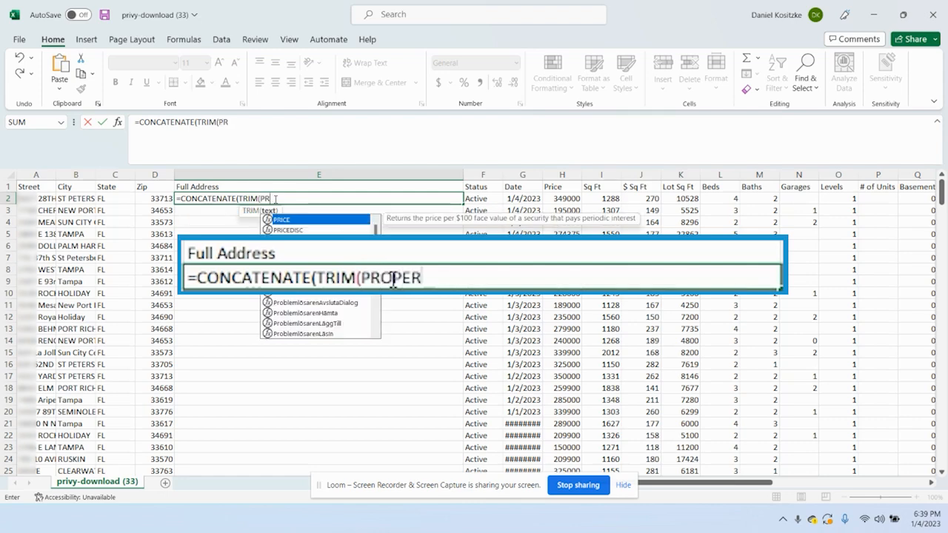
text(()
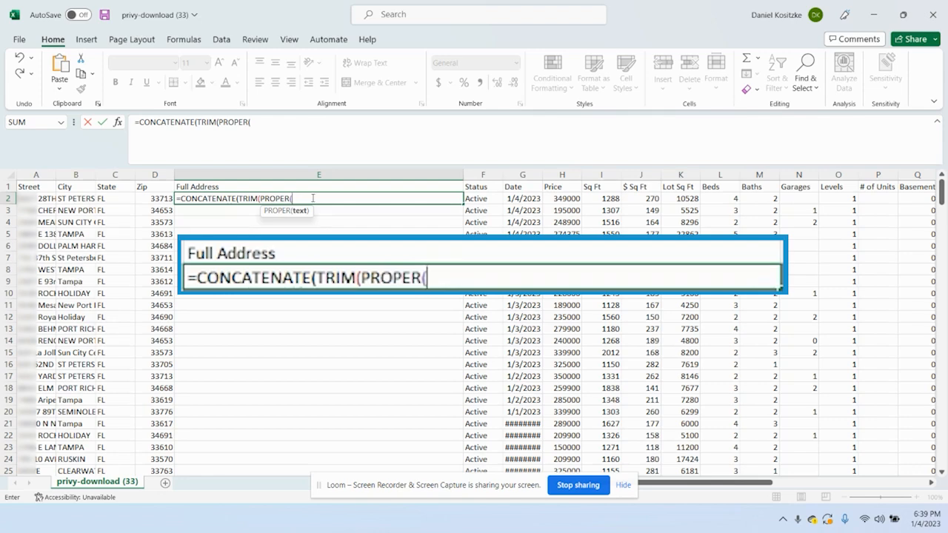
click(35, 198)
text()),", ",TRIM(PROPER()
click(78, 199)
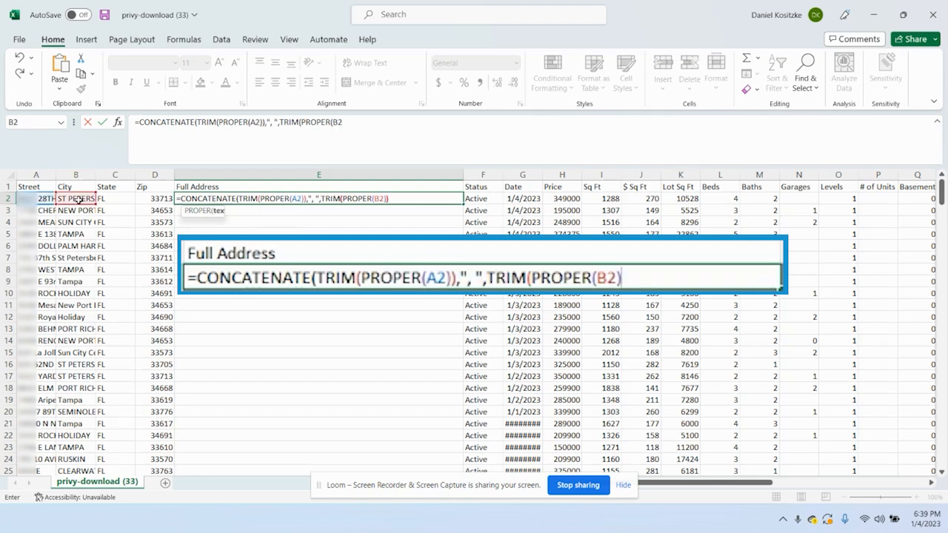
Step: Complete the E2 formula with state and zip by appending )),", ",TRIM(UPPER(C2))," ", TRIM(D2)) and enter it
text()),", ",)
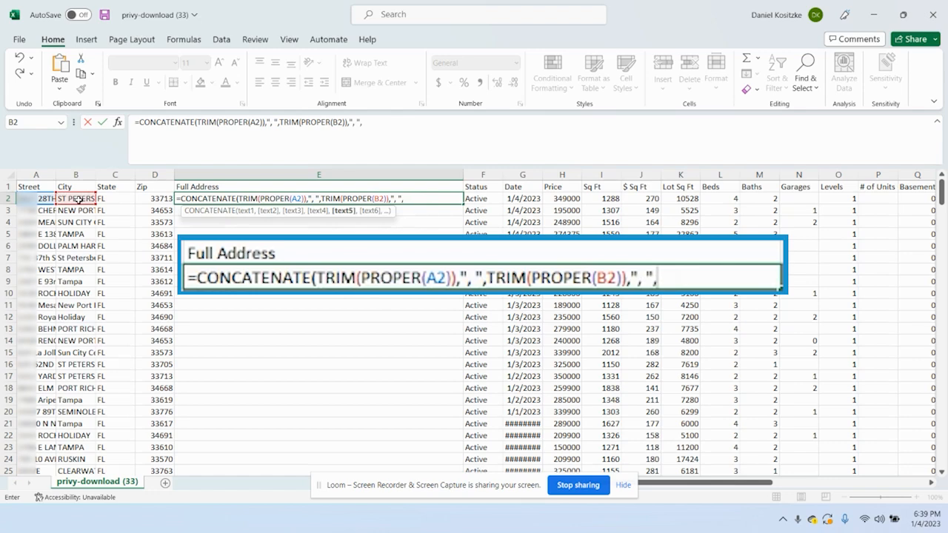
text(TRIM()
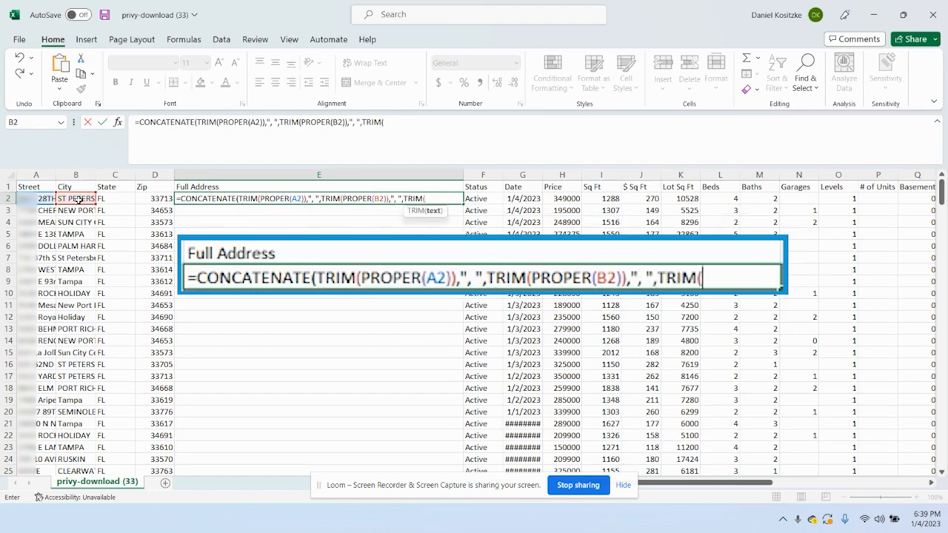
text(UPPER()
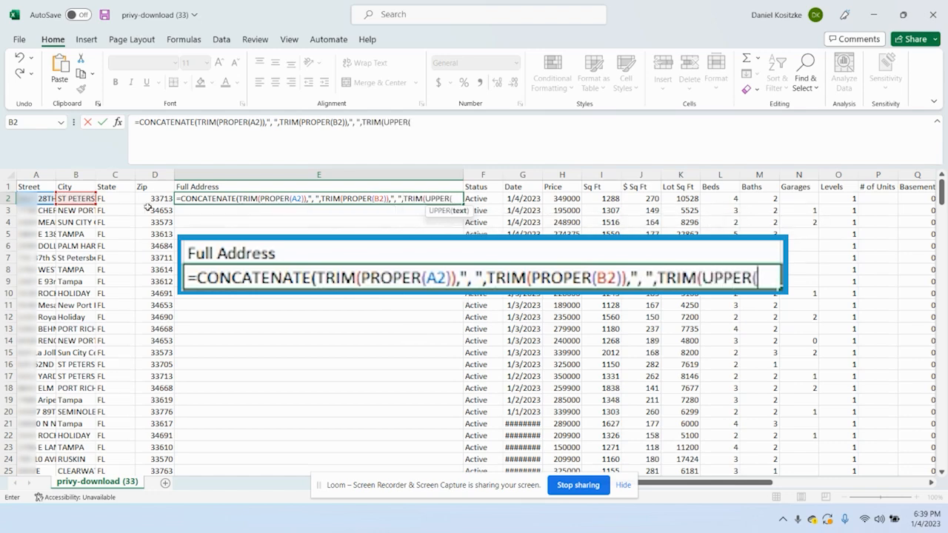
click(108, 198)
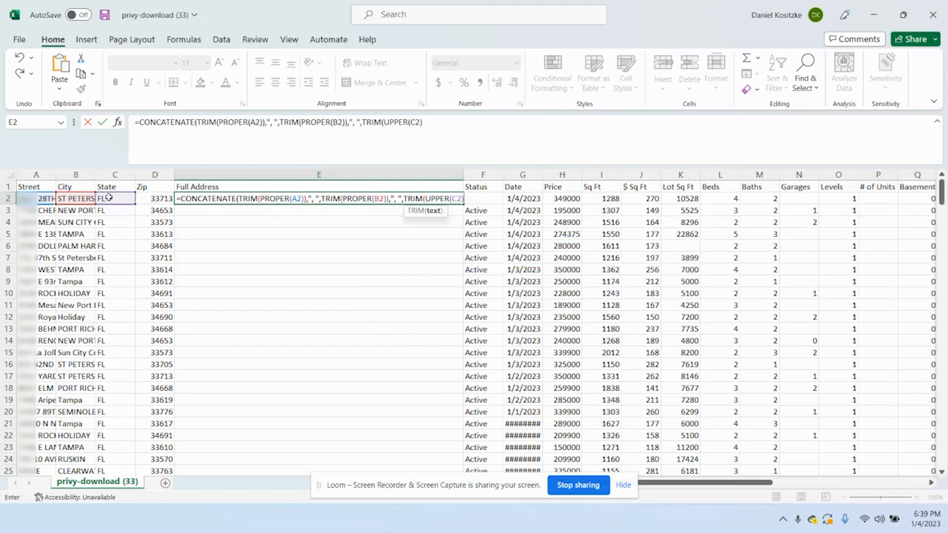
text())," ", TRIM(D2)))
key(Return)
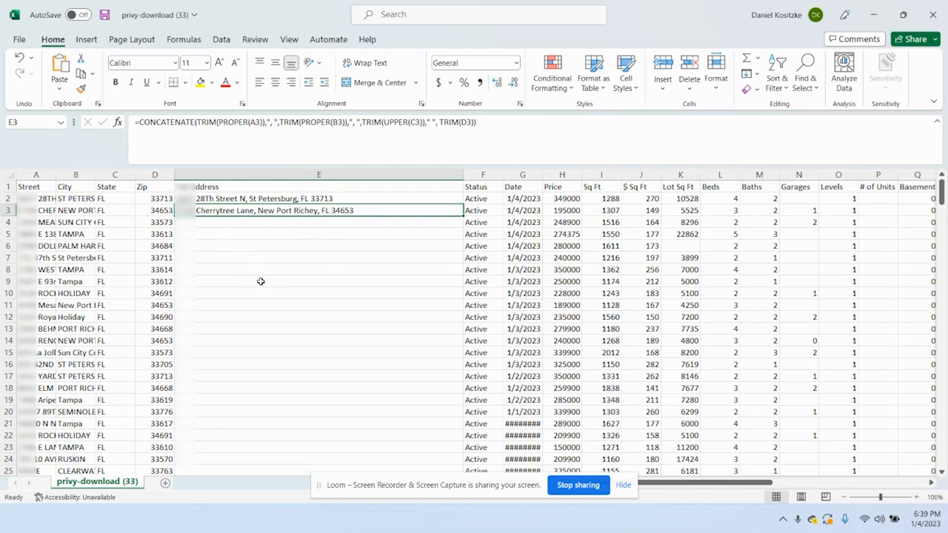
Step: Fill the full-address formula from E2 down column E to the end of the list
key(Down)
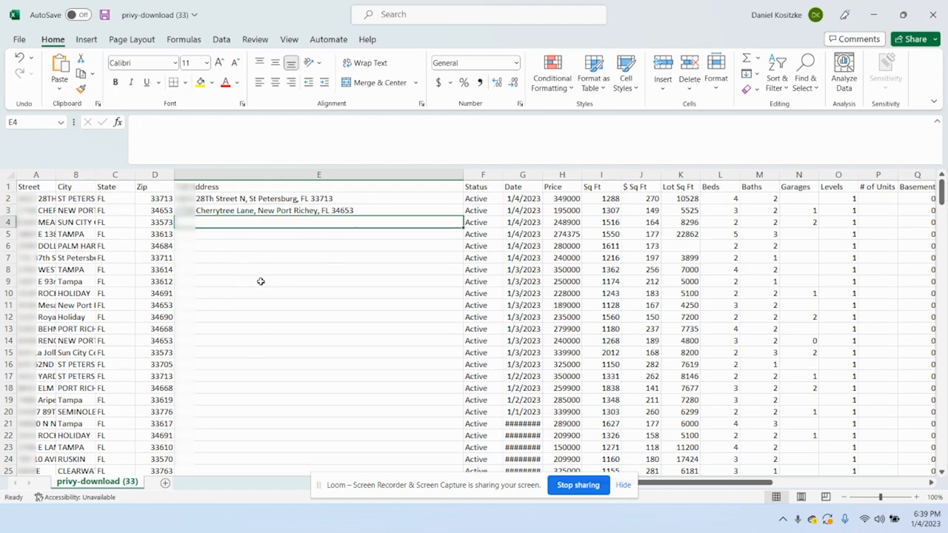
key(ctrl+d)
drag(354, 202, 348, 227)
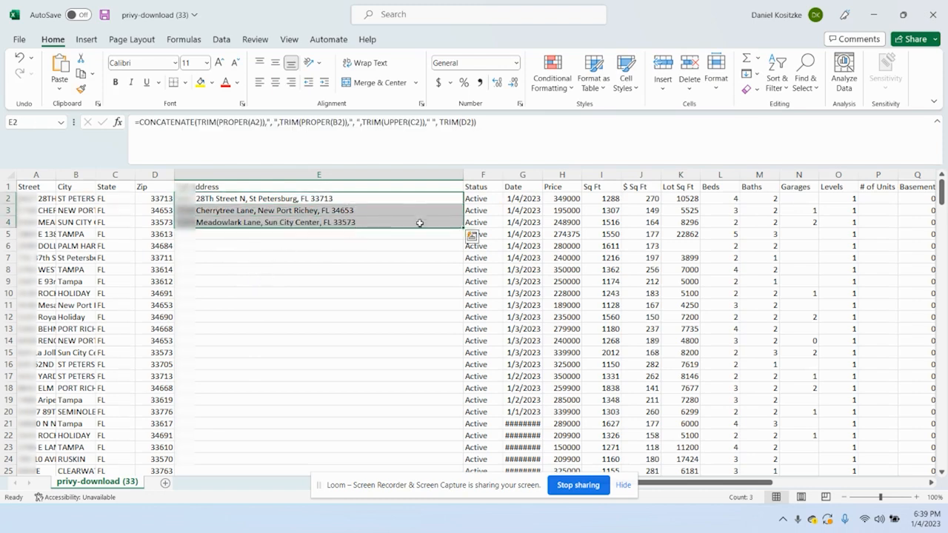
double_click(463, 229)
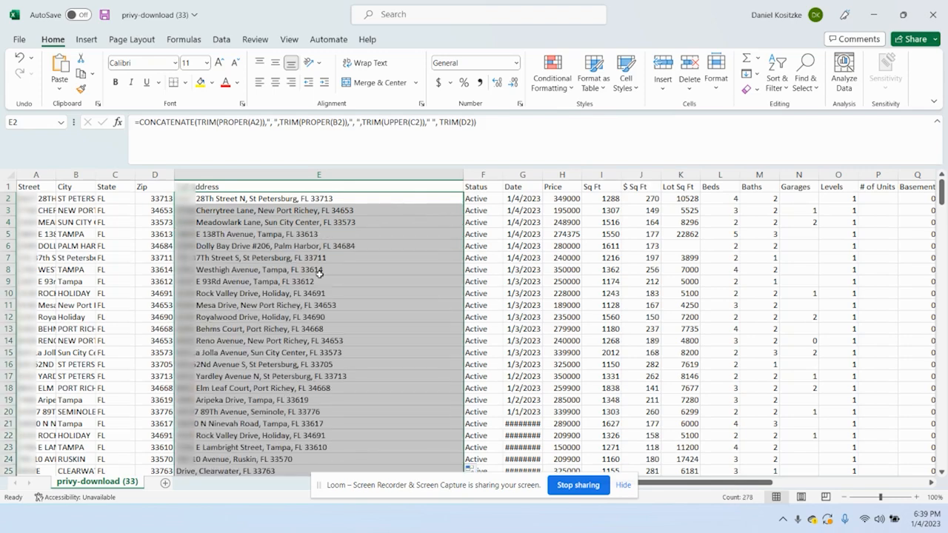
Step: Copy all full addresses from E2 to the end of the list and switch to the MLS Offers sheet in Google Sheets
click(251, 255)
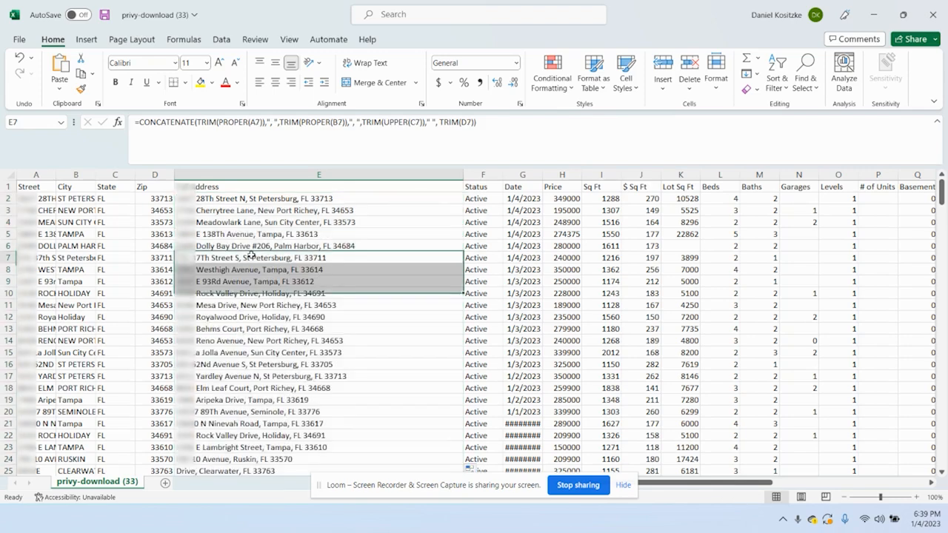
click(309, 200)
key(ctrl+shift+Down)
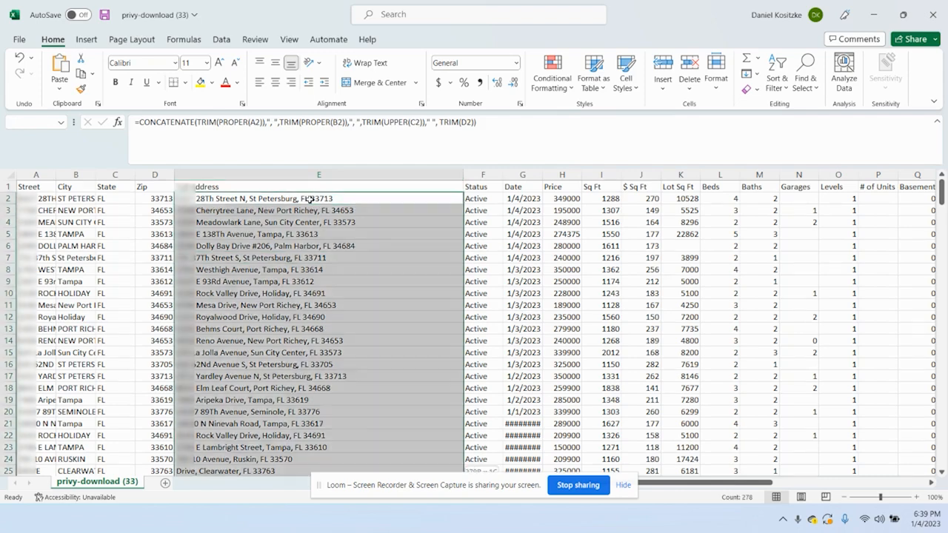
key(ctrl+c)
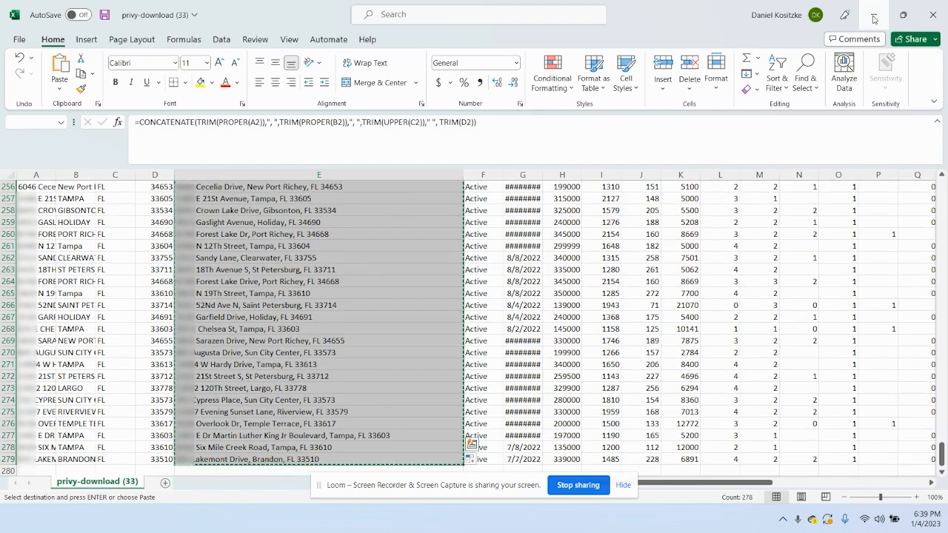
click(874, 19)
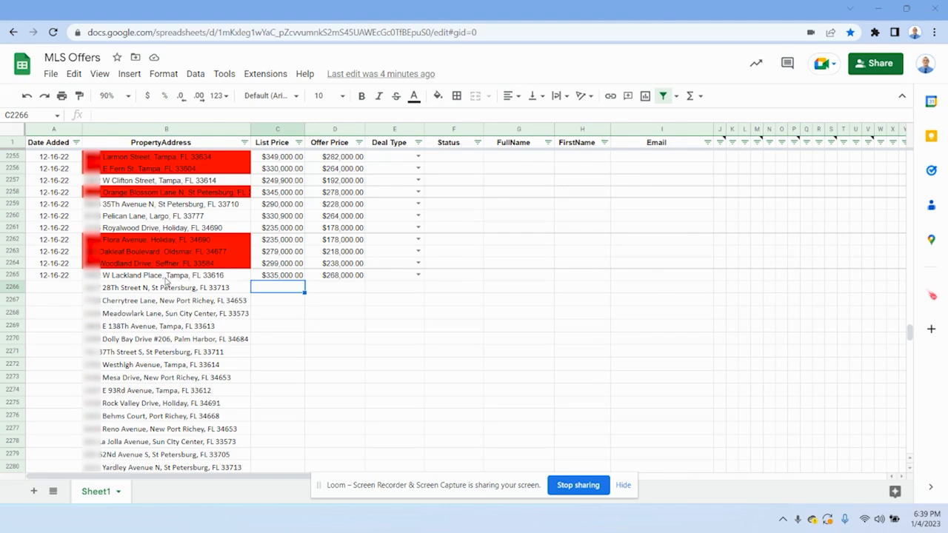
Step: Clear the existing PropertyAddress entries from B2266 down and paste the copied full addresses starting at B2266
click(162, 289)
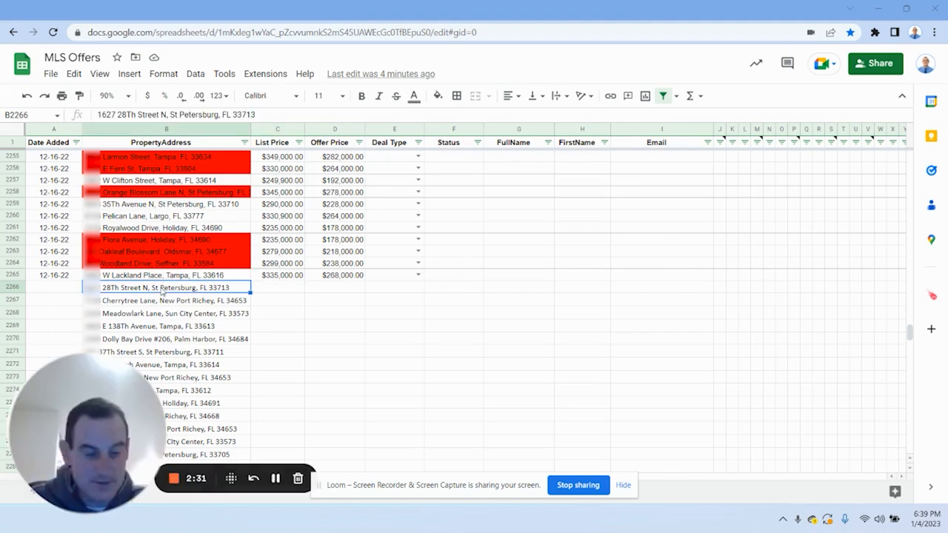
key(ctrl+shift+Down)
key(Delete)
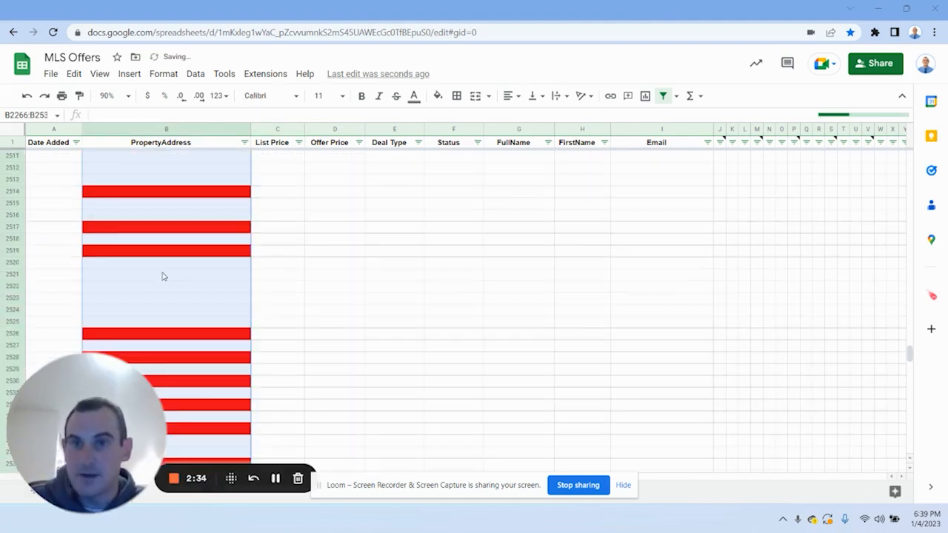
scroll(185, 279, up, 20)
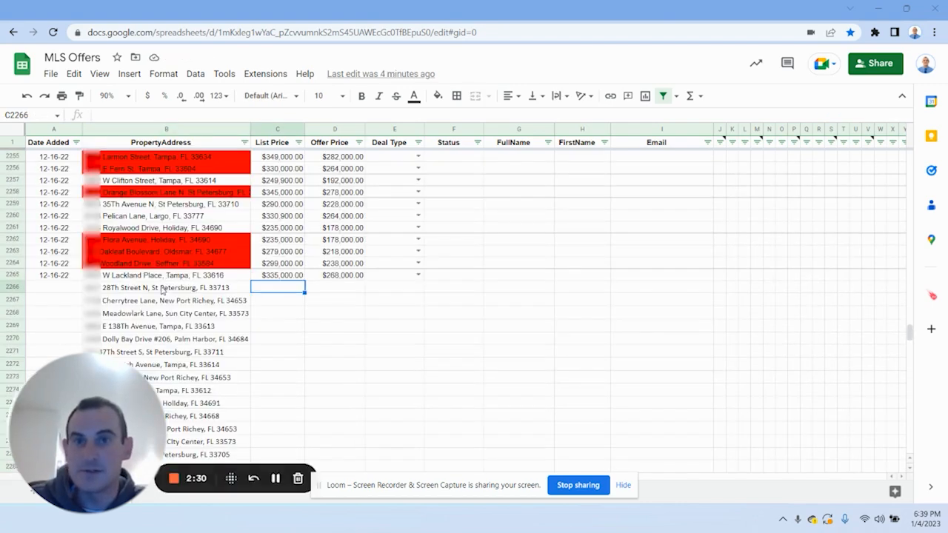
click(161, 290)
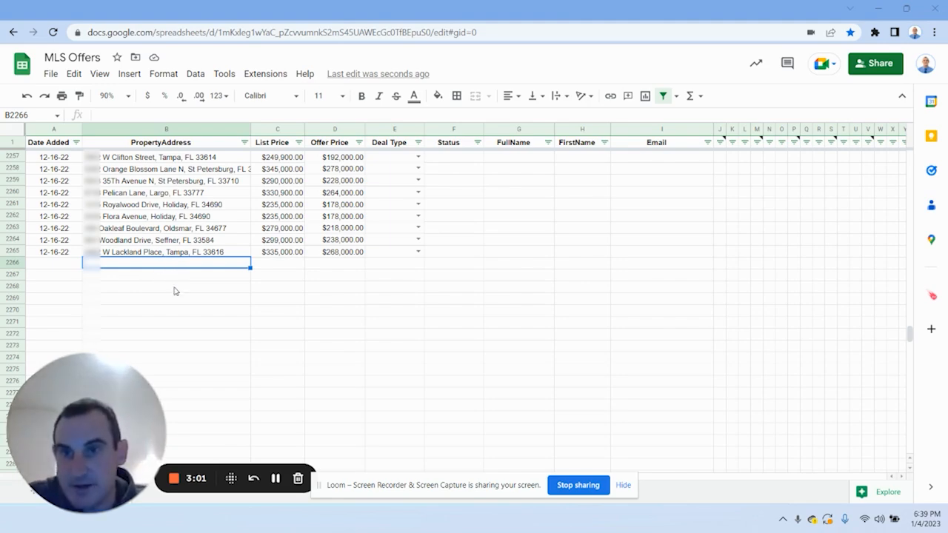
key(ctrl+v)
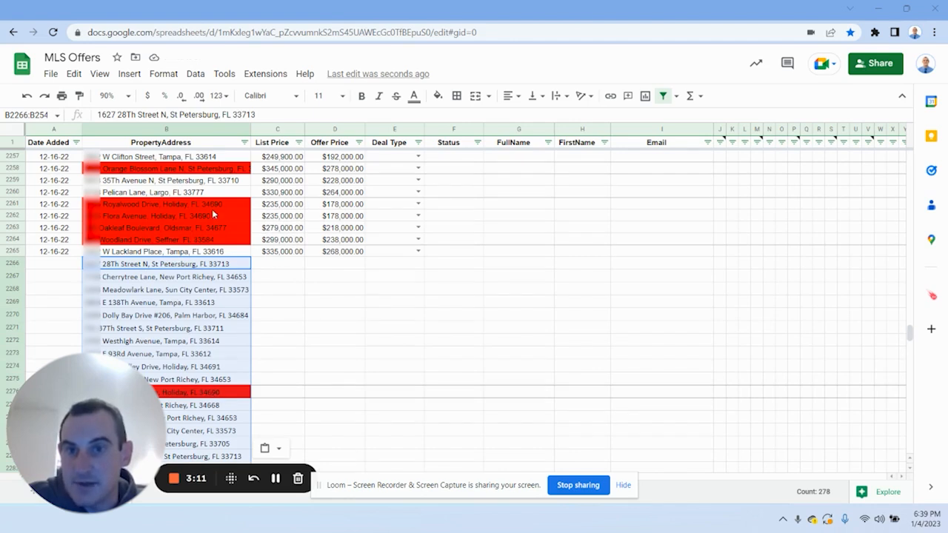
Step: Check the red-highlighted duplicate address in row 2276 against the older entries above and delete that row
click(185, 341)
scroll(185, 400, down, 1)
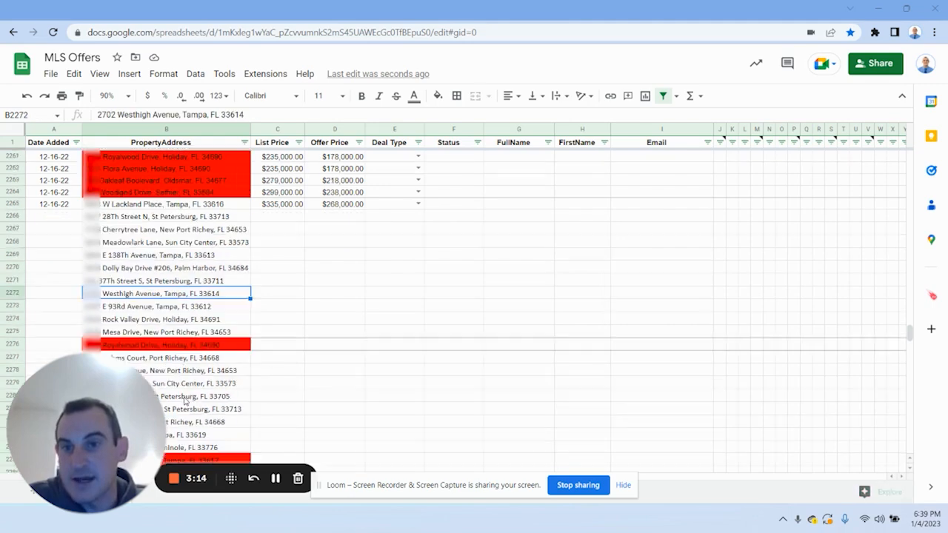
click(191, 346)
scroll(163, 311, up, 2)
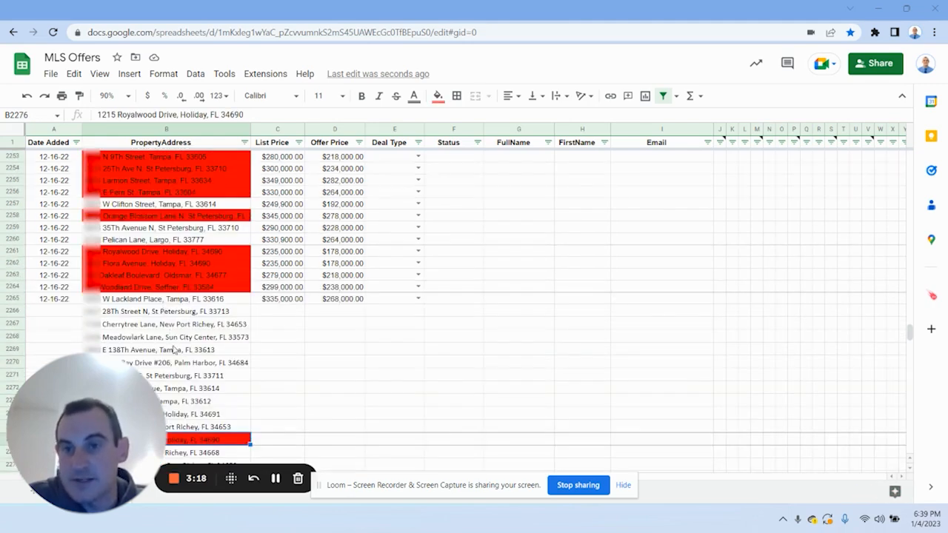
scroll(167, 307, down, 2)
scroll(175, 297, down, 1)
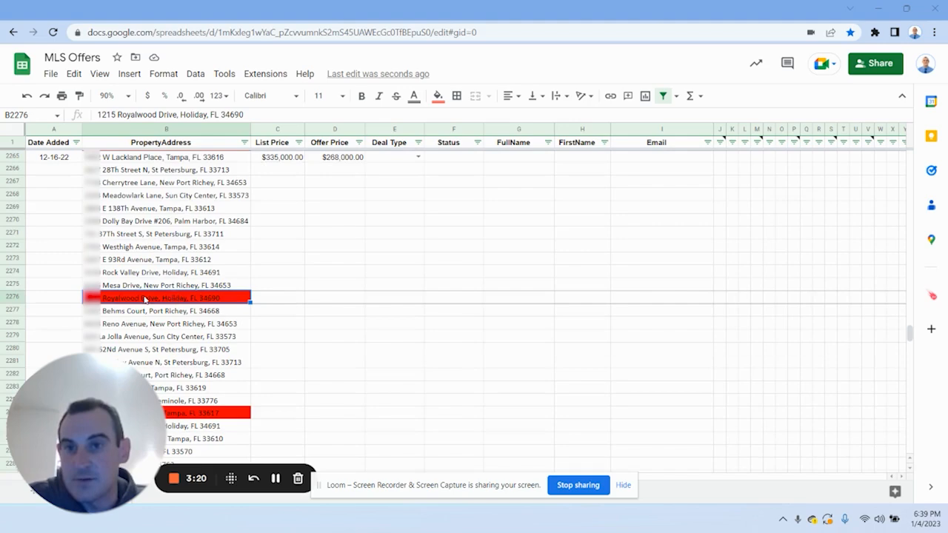
right_click(12, 297)
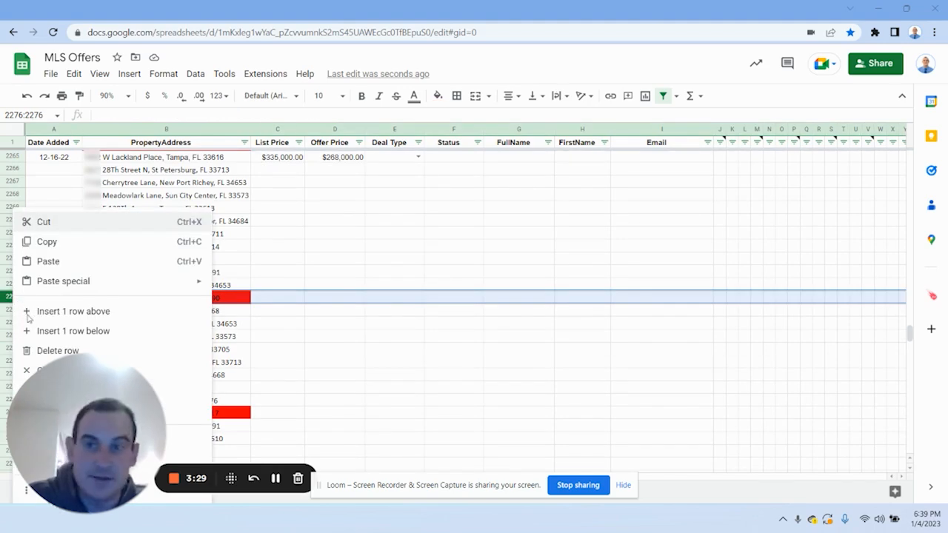
click(40, 350)
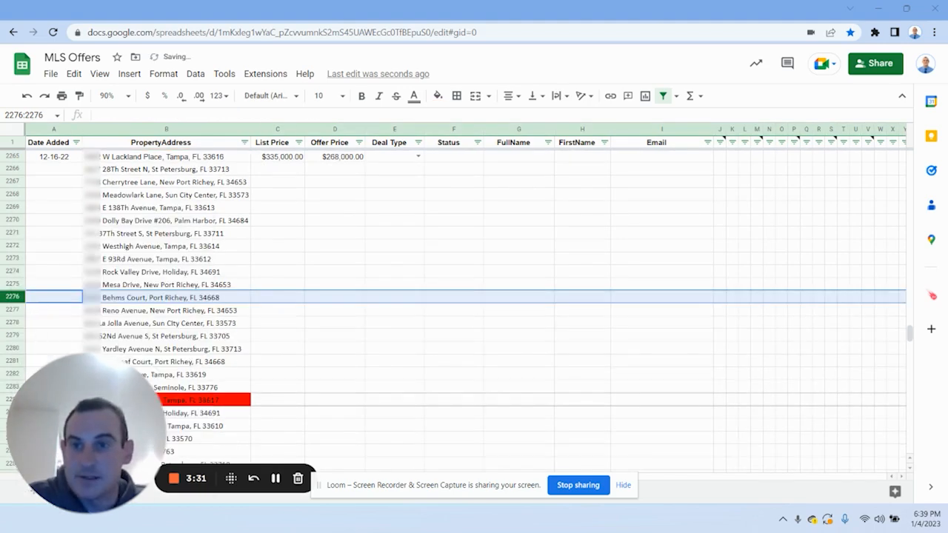
Step: Delete the red-highlighted duplicate rows 2284 and 2323 from the newly pasted addresses
scroll(89, 259, down, 4)
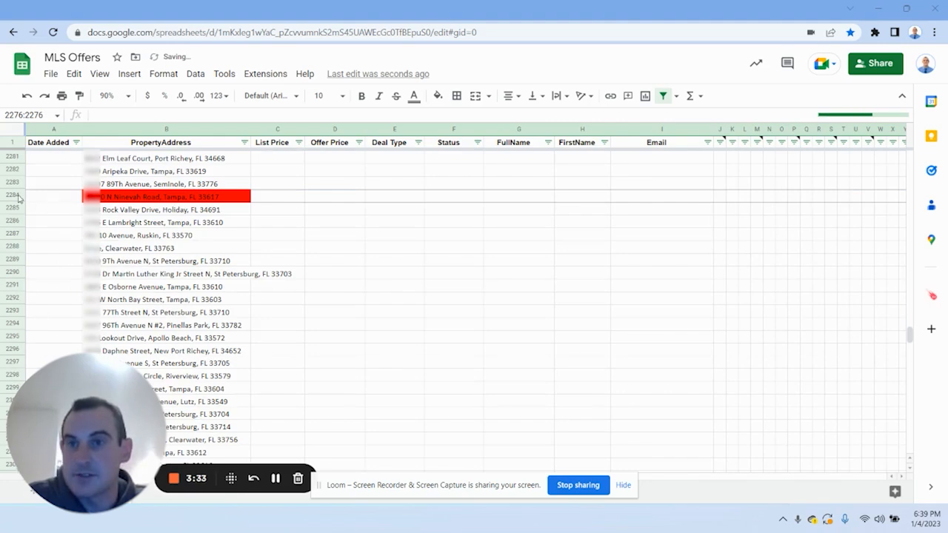
click(14, 195)
right_click(16, 196)
click(63, 338)
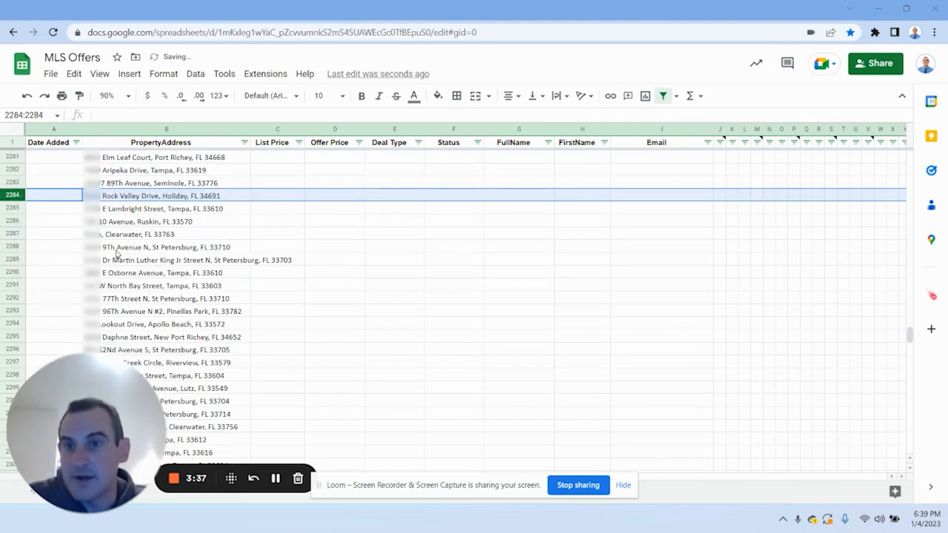
scroll(111, 253, down, 10)
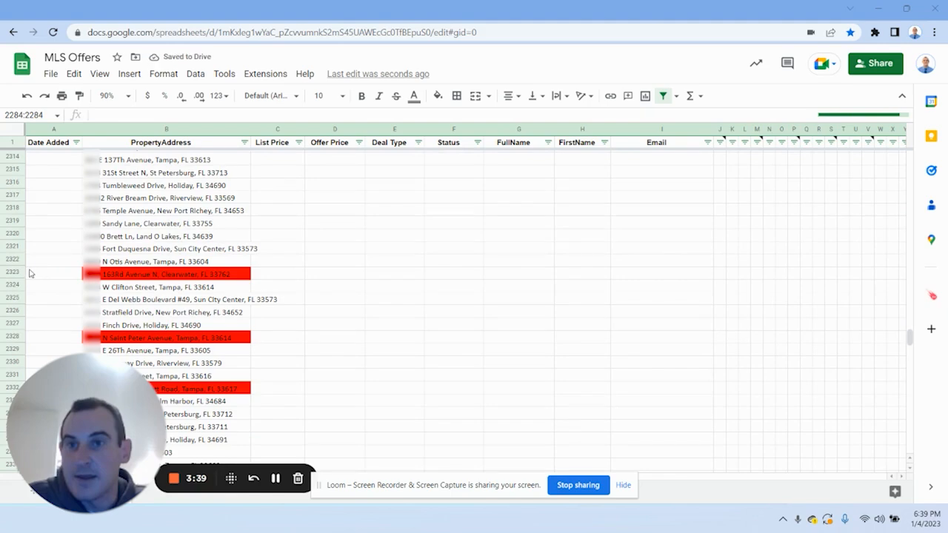
click(12, 273)
right_click(22, 279)
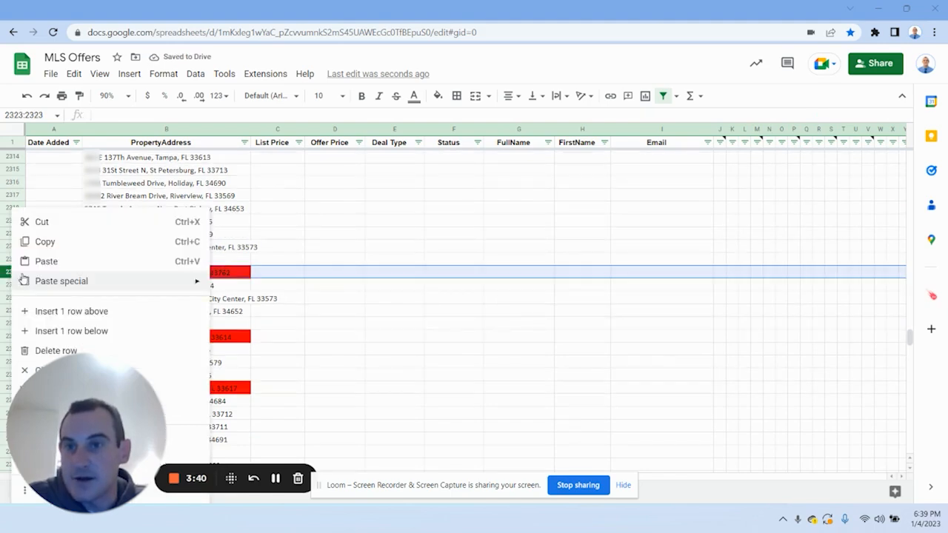
click(47, 349)
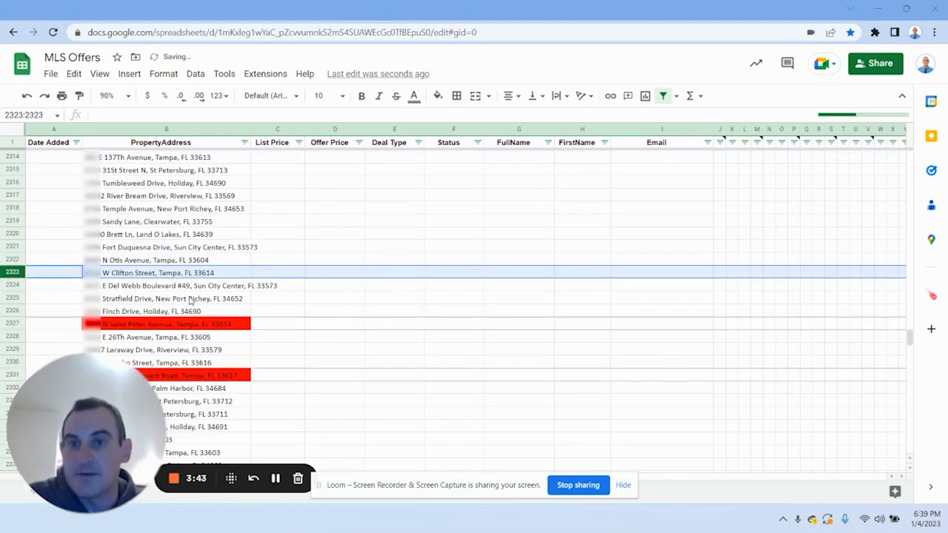
Step: Copy all prices from H2 down in the Excel download and paste them into List Price from C2266 in the MLS Offers sheet
scroll(177, 293, up, 12)
scroll(169, 289, up, 5)
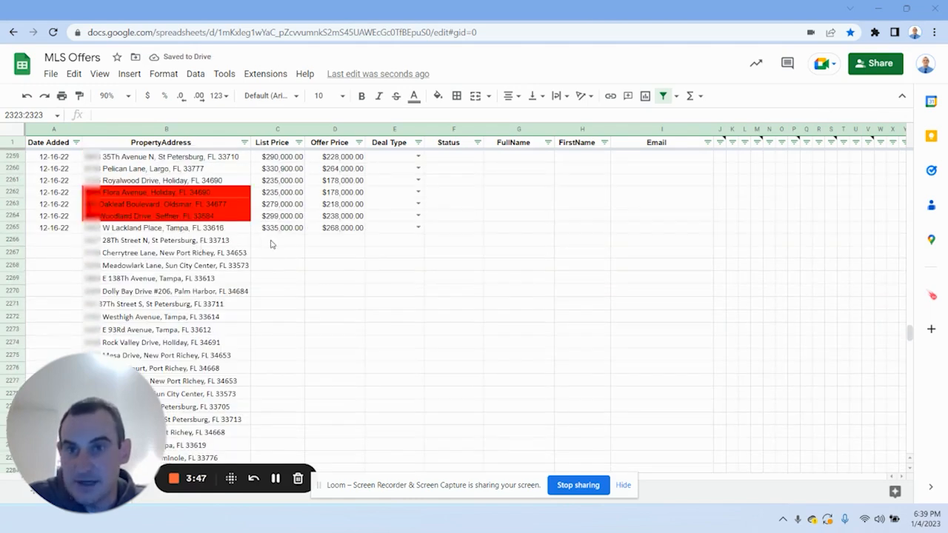
click(273, 242)
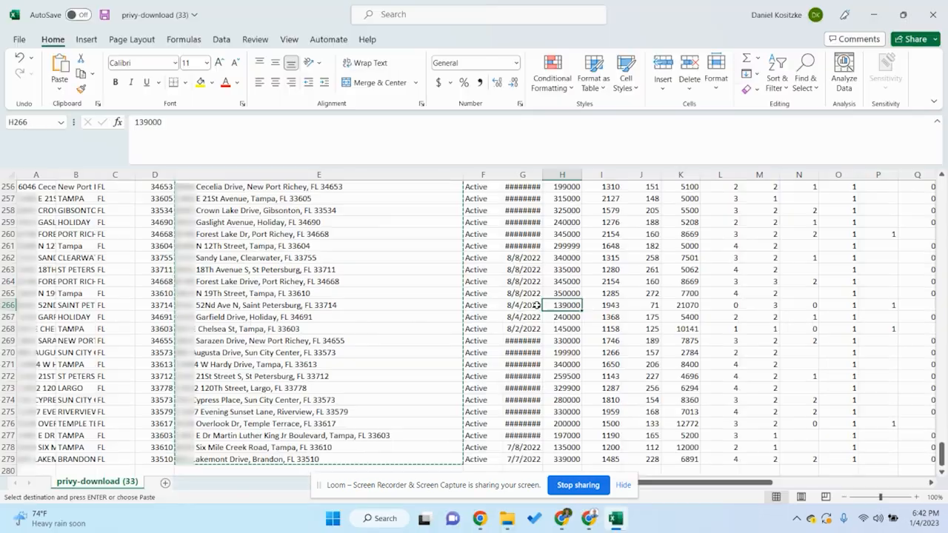
key(ctrl+Up)
key(Down)
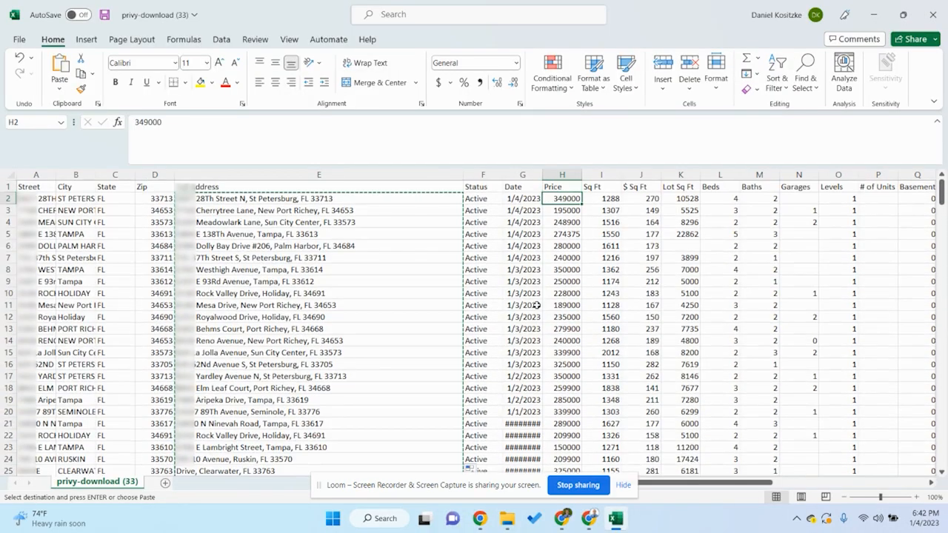
key(ctrl+shift+Down)
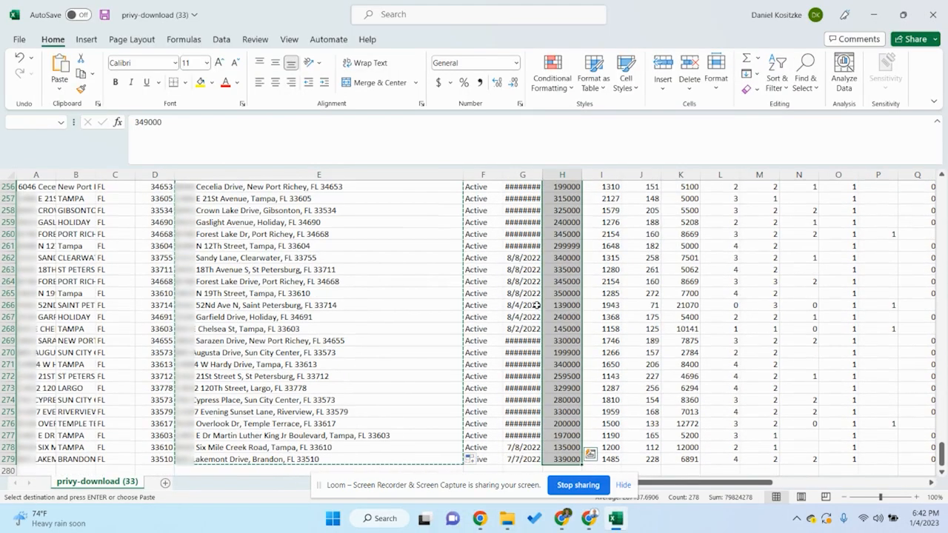
key(ctrl+c)
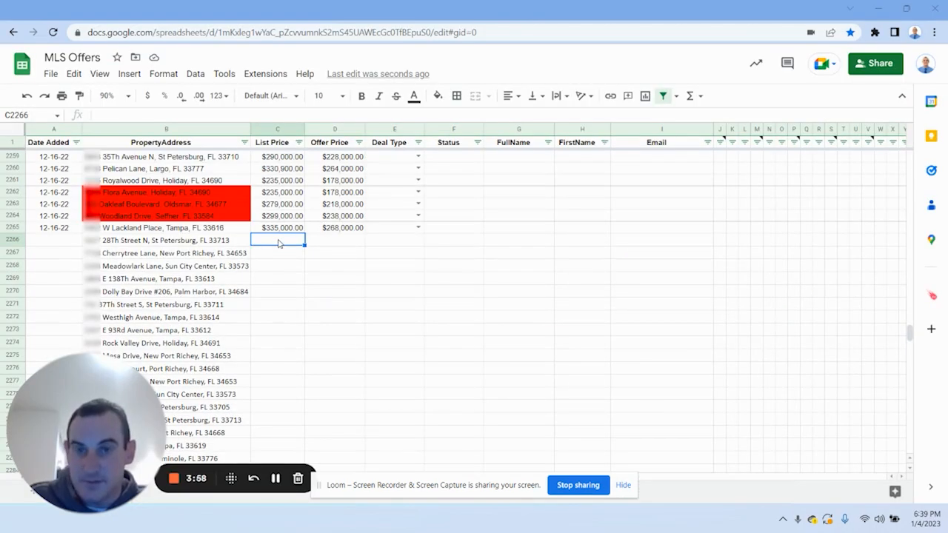
key(ctrl+v)
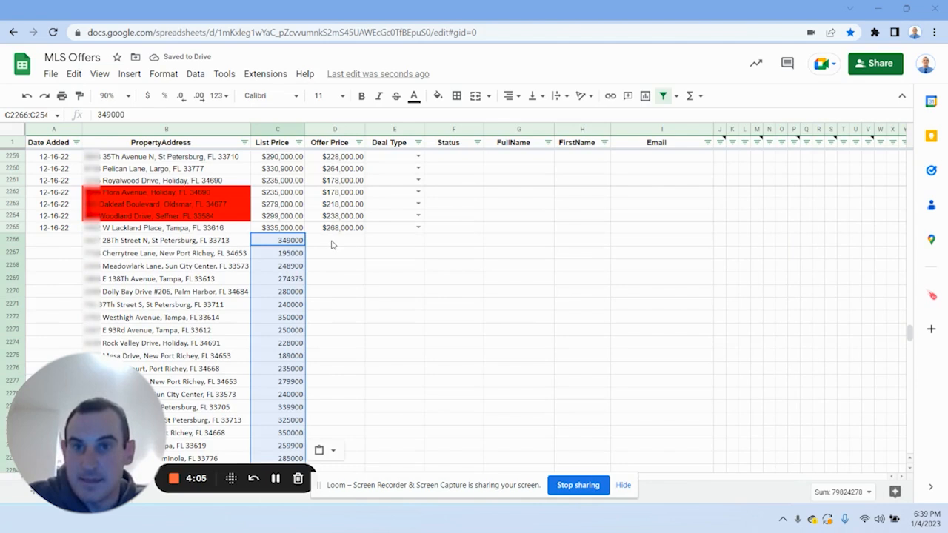
Step: Copy the Offer Price formula from D2265 into D2266 and fill it down the newly added listings
click(332, 245)
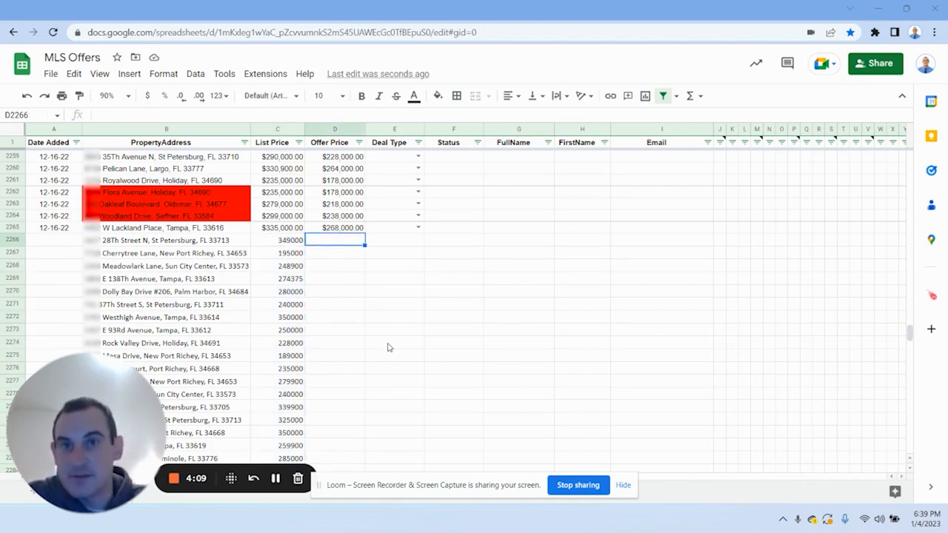
key(Up)
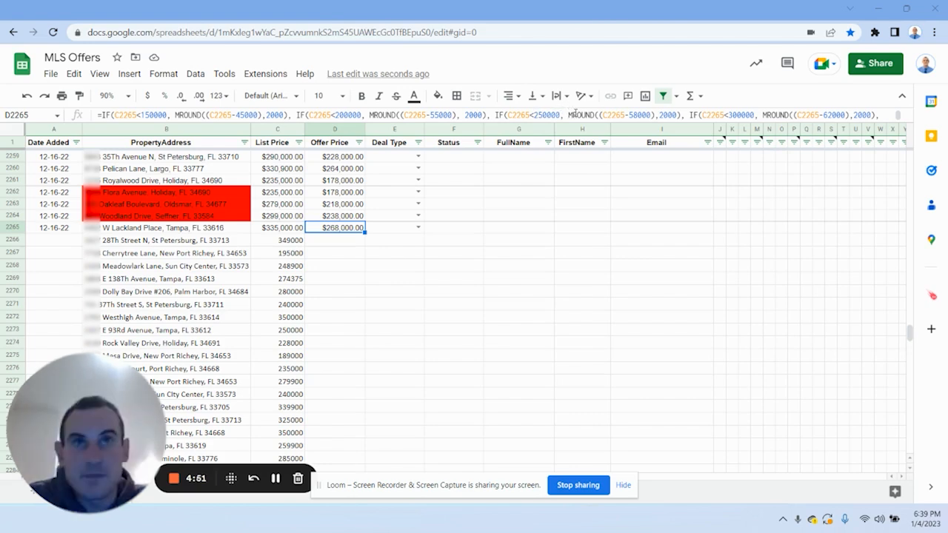
click(338, 241)
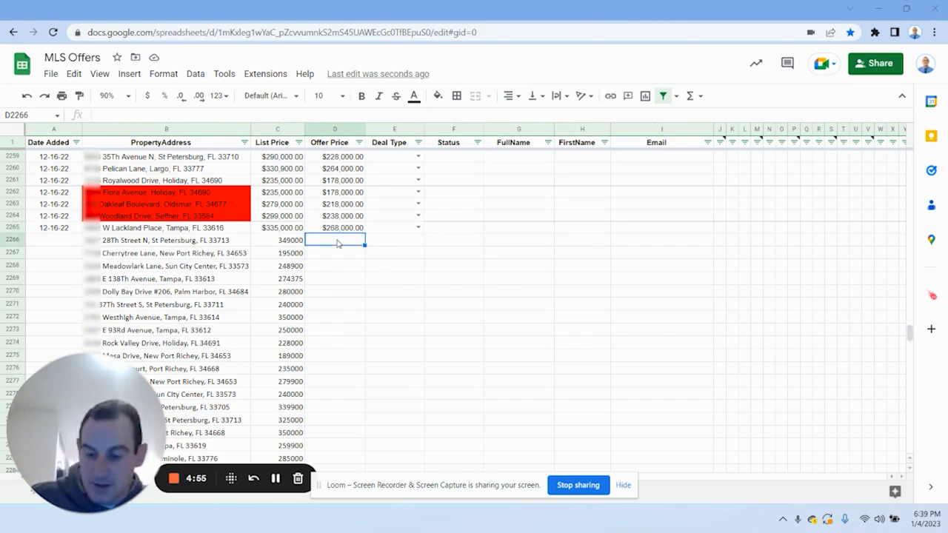
key(ctrl+v)
double_click(365, 246)
drag(342, 215, 342, 240)
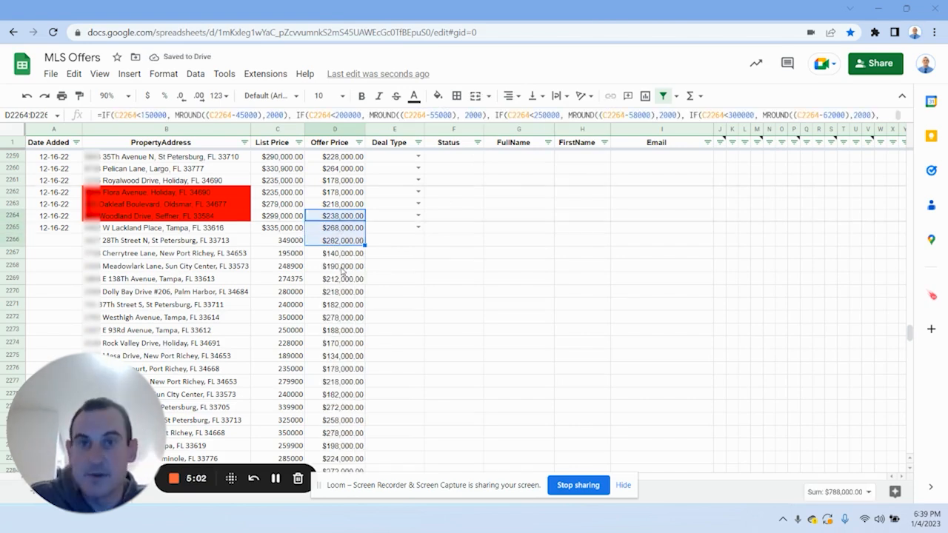
click(342, 267)
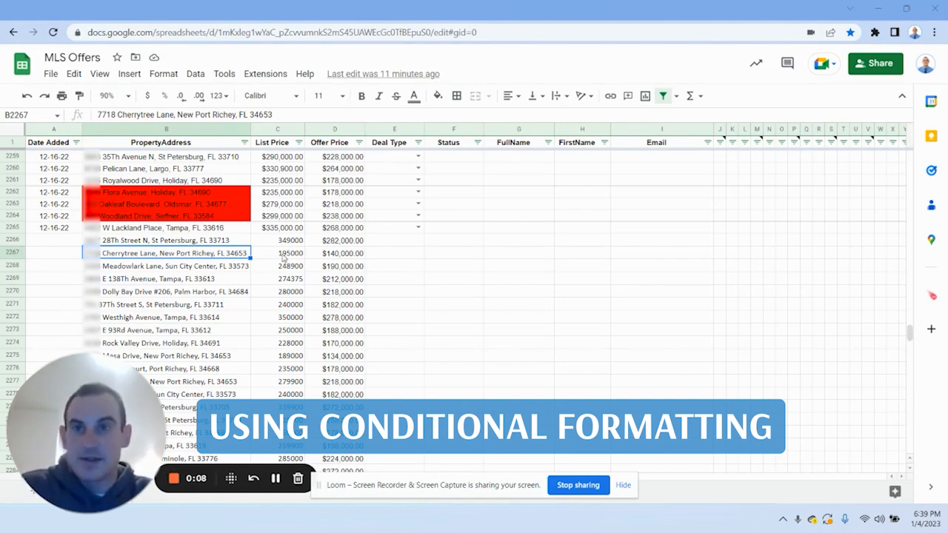
Step: Open the conditional format rule for the PropertyAddress column and check that it applies to range B2:B3000
click(9, 252)
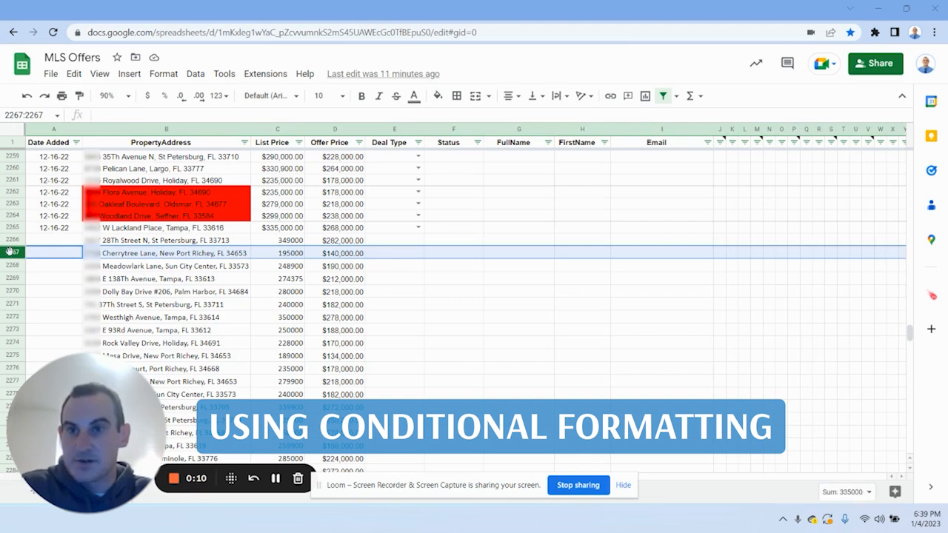
click(167, 74)
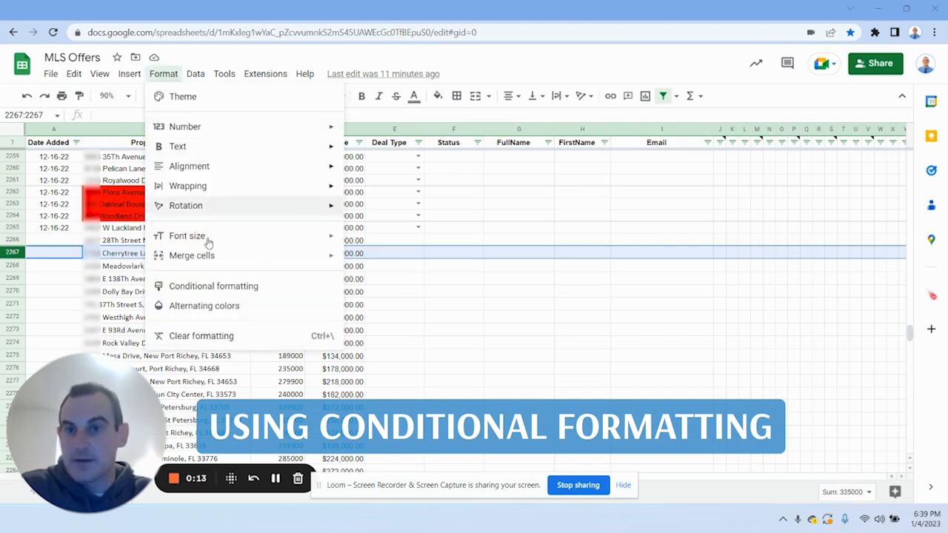
click(209, 288)
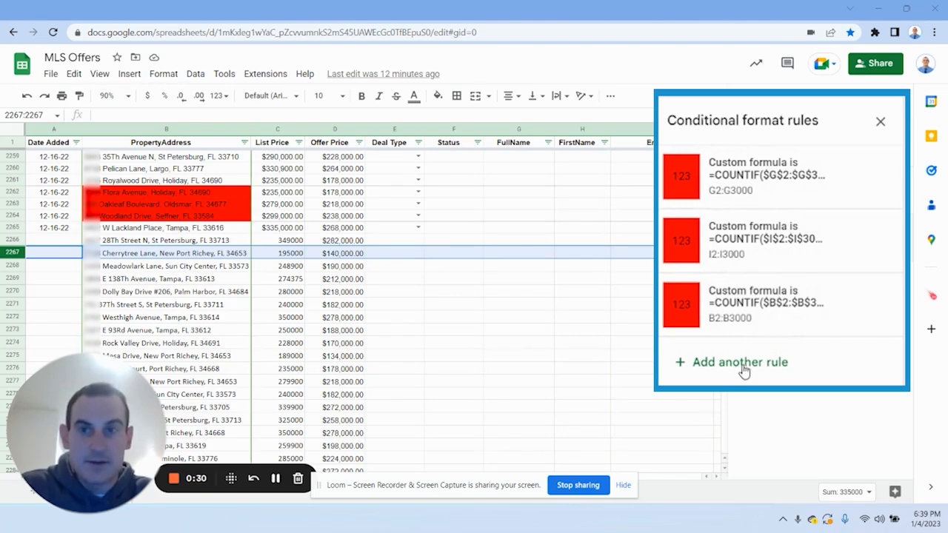
click(814, 238)
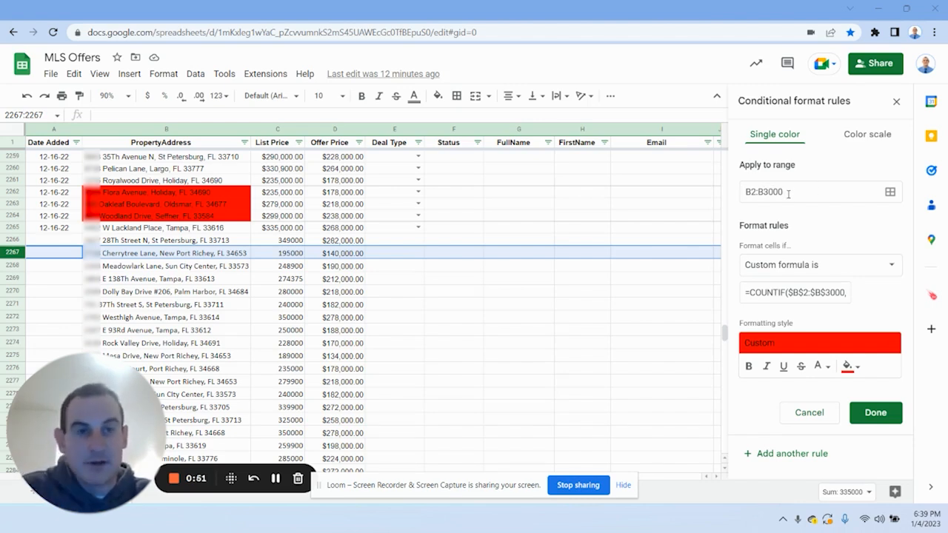
click(789, 193)
click(799, 192)
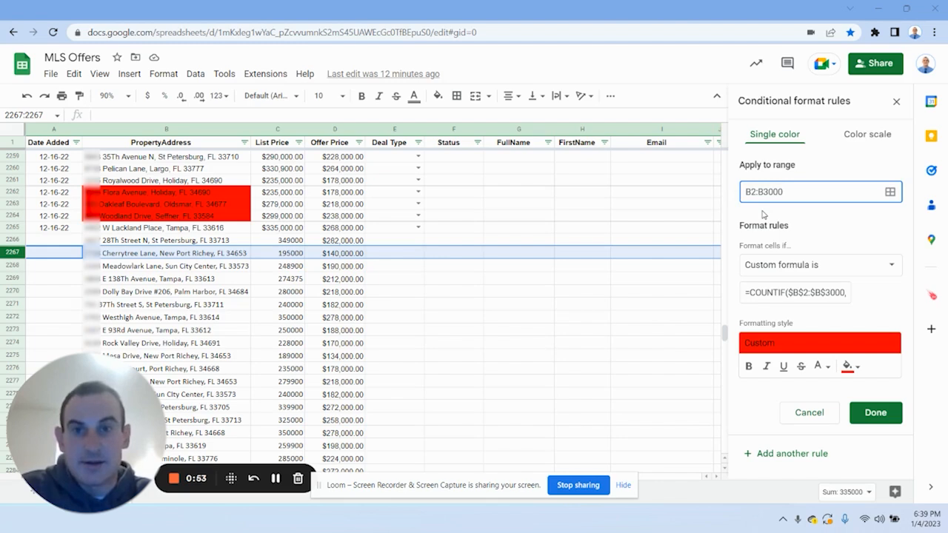
drag(785, 193, 719, 192)
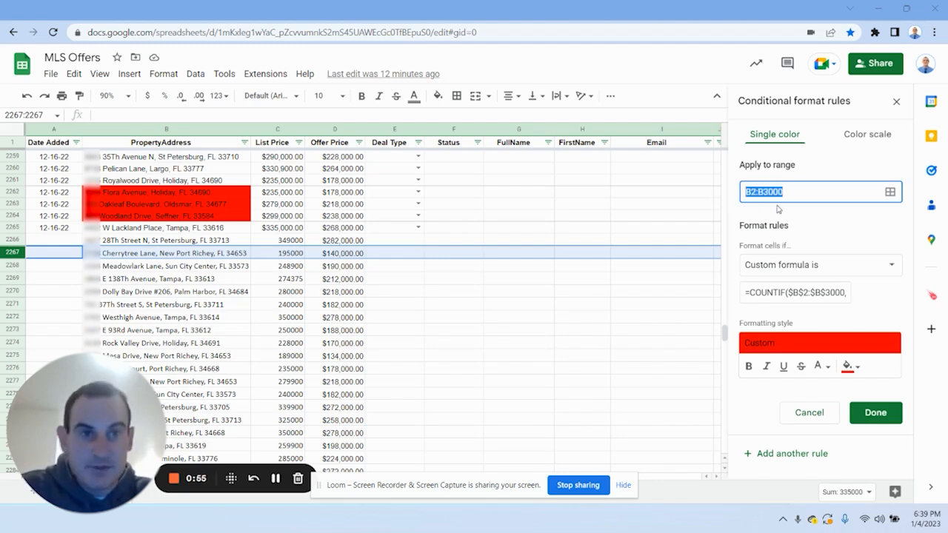
click(778, 207)
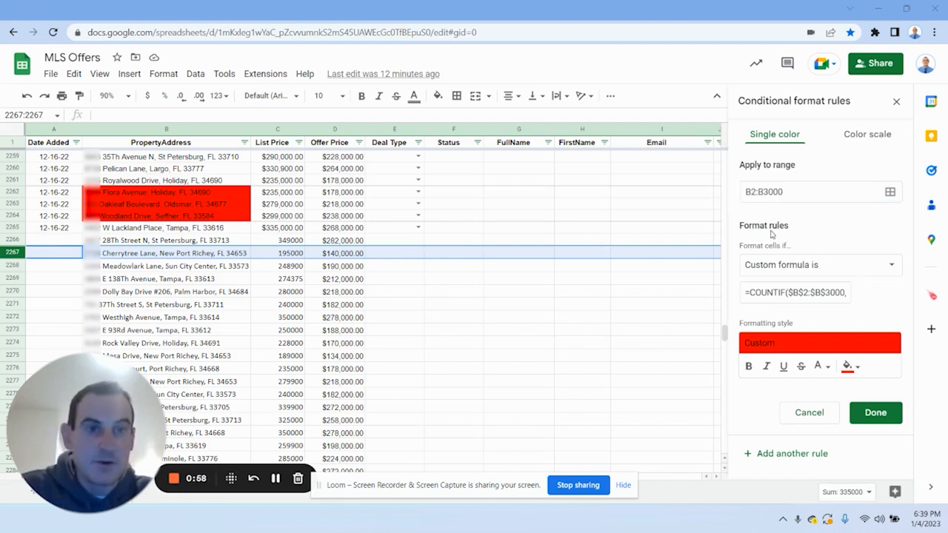
Step: Set the address rule's condition to Custom formula is with =COUNTIF($B$2:$B$3000,B2)>1
click(830, 260)
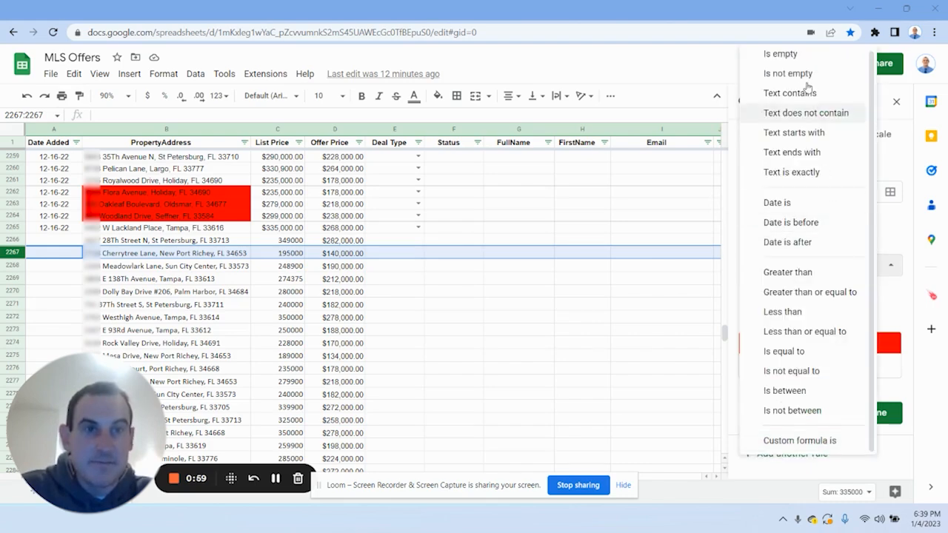
click(815, 444)
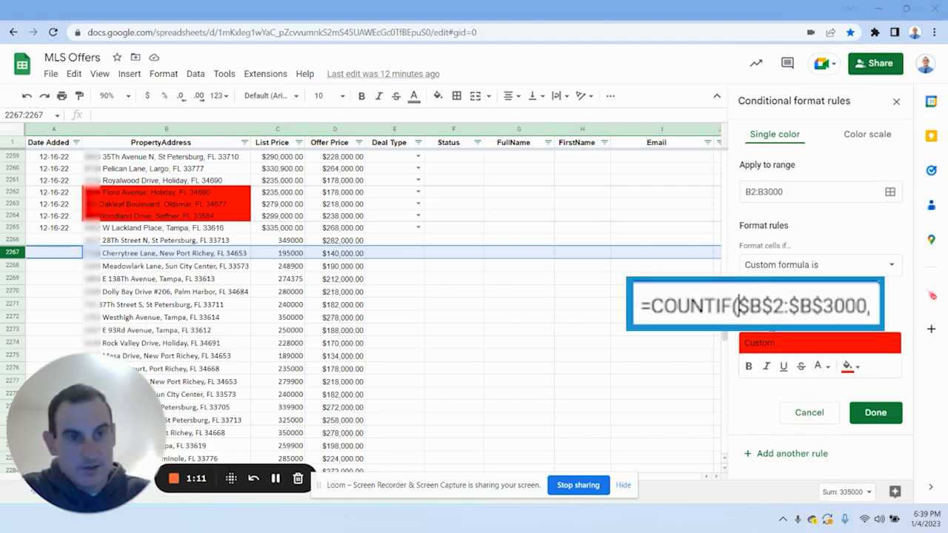
key(Right)
key(Right)
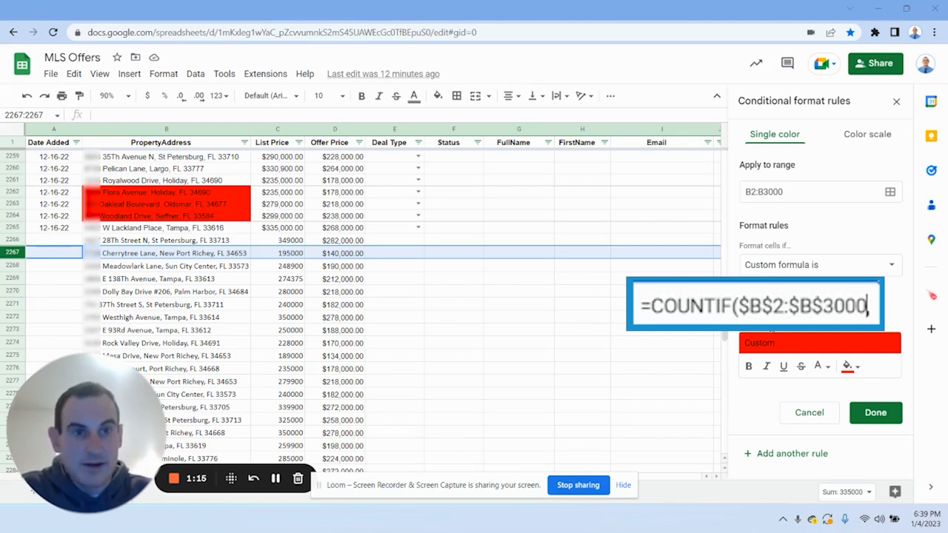
text(,B2)>1)
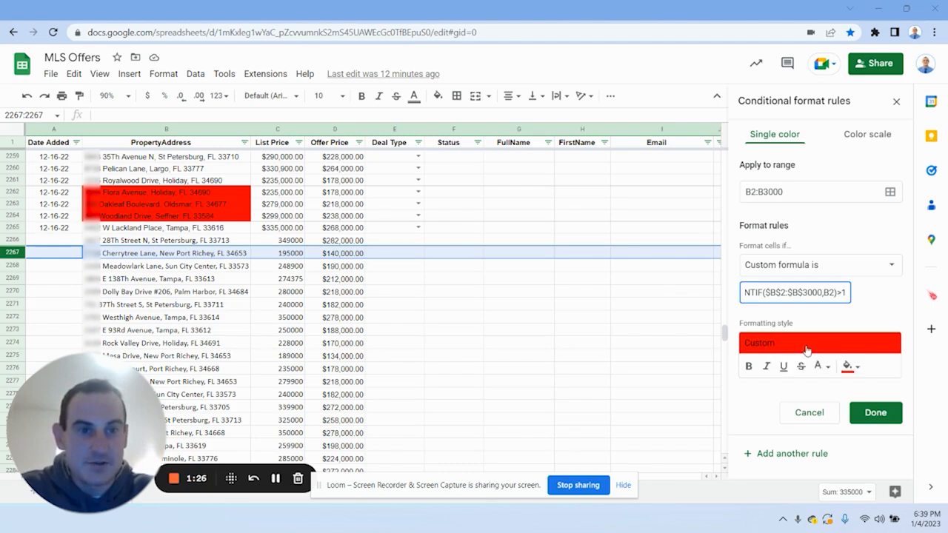
Step: Set the address rule's fill colour to red and save the rule
click(849, 367)
click(766, 393)
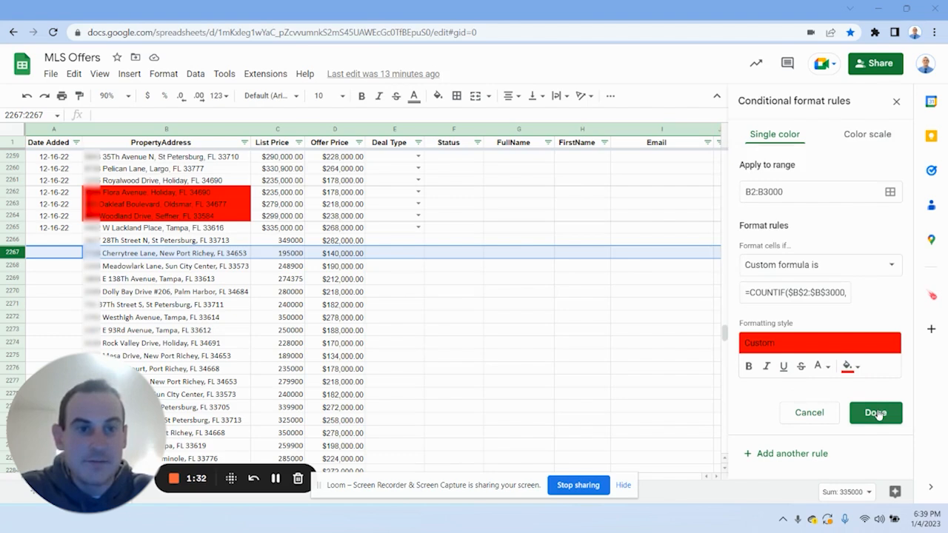
click(876, 412)
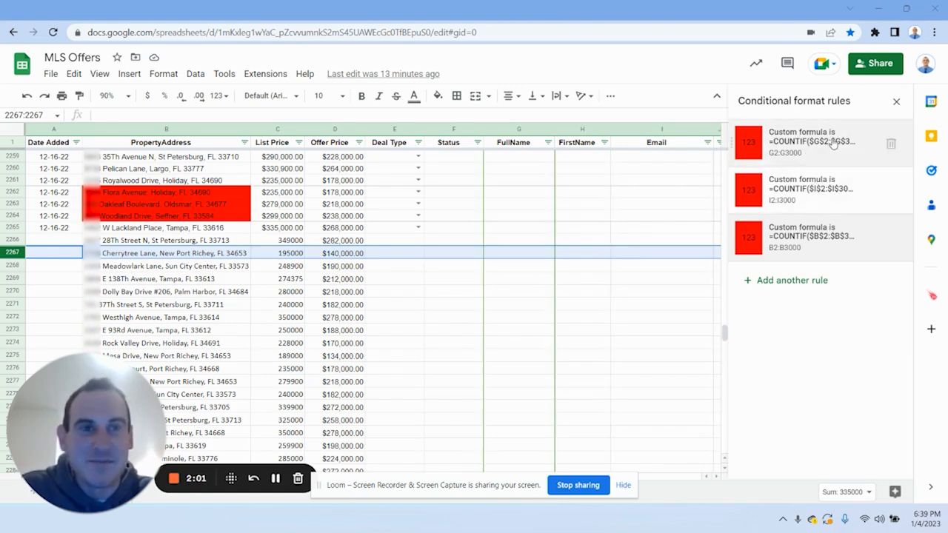
Step: Open the duplicate rule for the Email column, check its range I2:I3000, and close it with Done
click(808, 199)
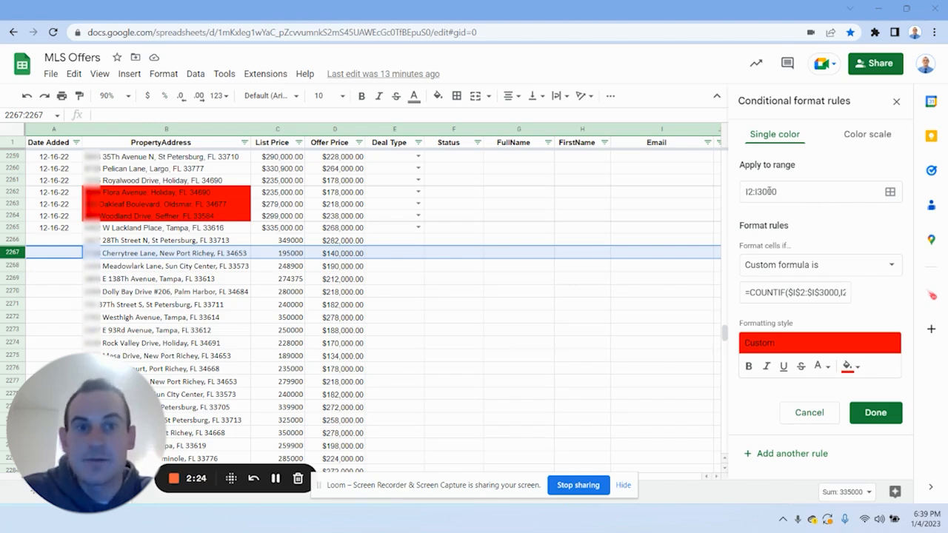
click(781, 191)
click(781, 191)
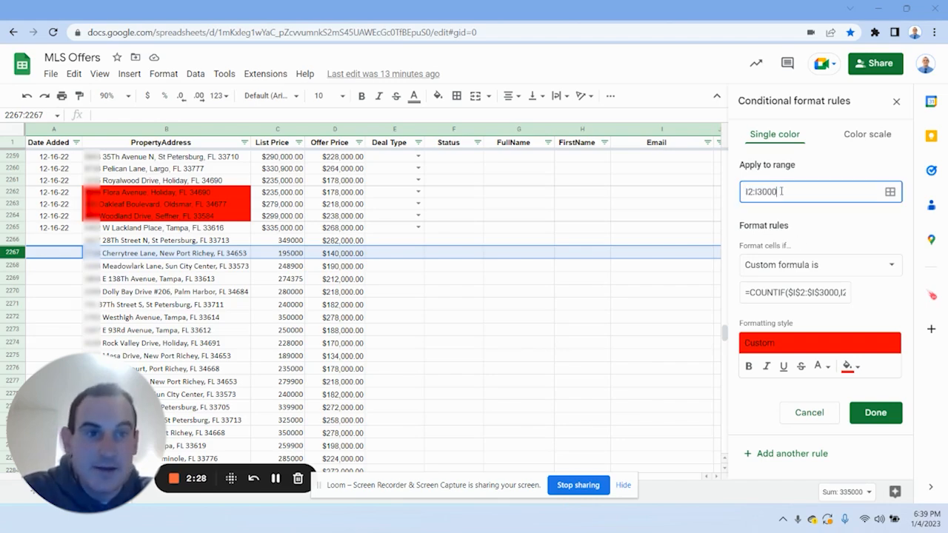
click(876, 413)
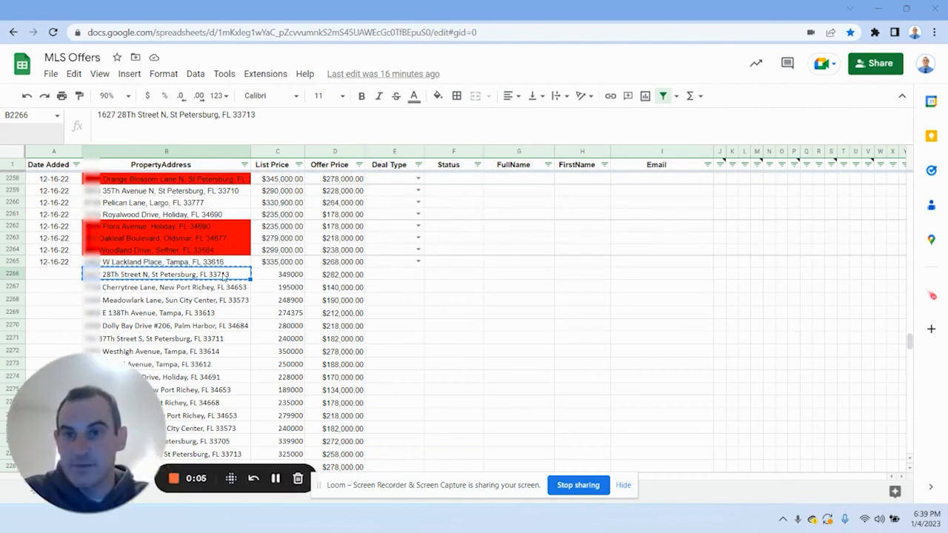
Step: Examine the list price in C2266 and the nested IF/MROUND Offer Price formula in D2266
click(296, 277)
key(Escape)
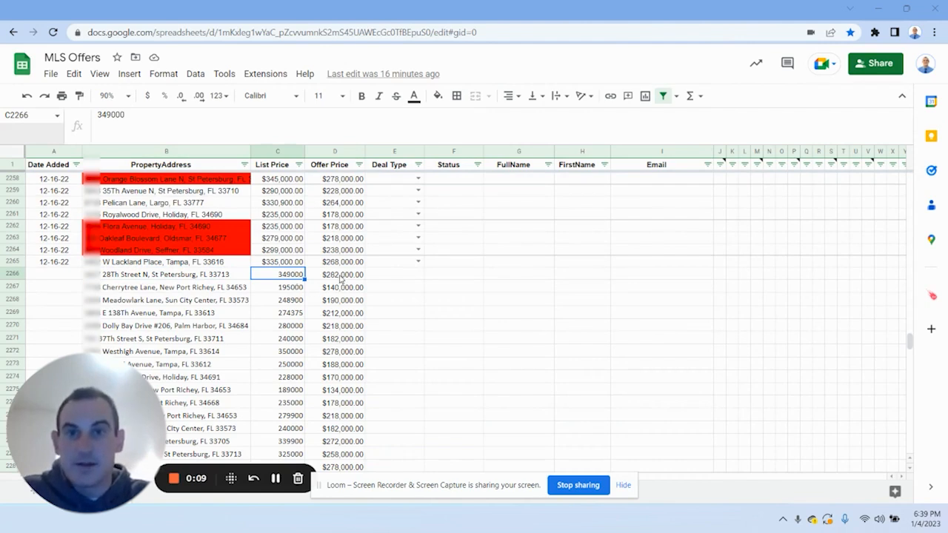
click(340, 276)
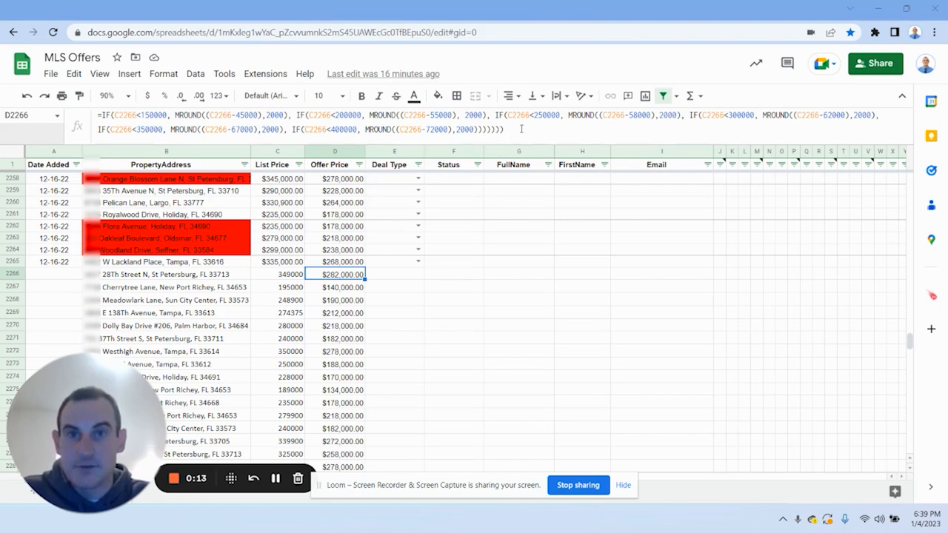
Step: Look over the agent contact cells in row 2266: FullName, FirstName and Email
click(504, 278)
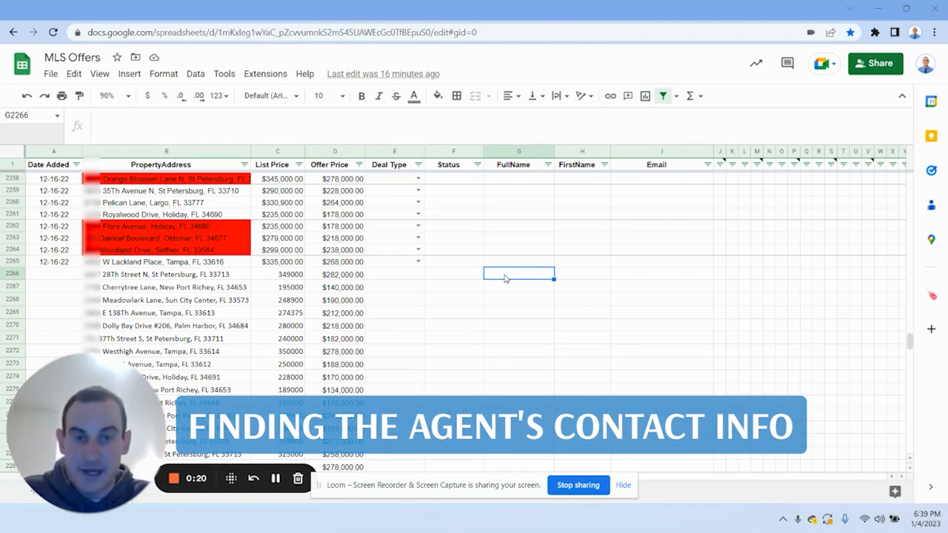
click(585, 280)
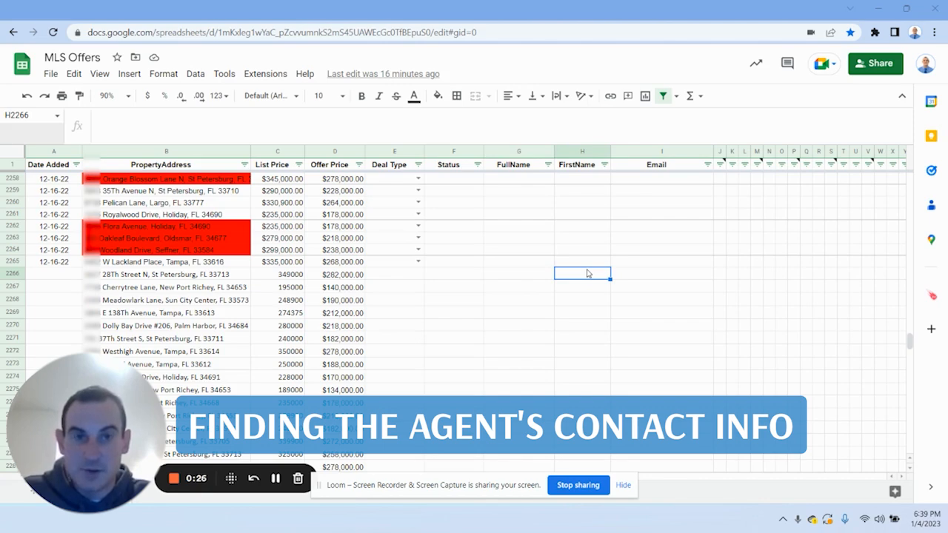
click(525, 278)
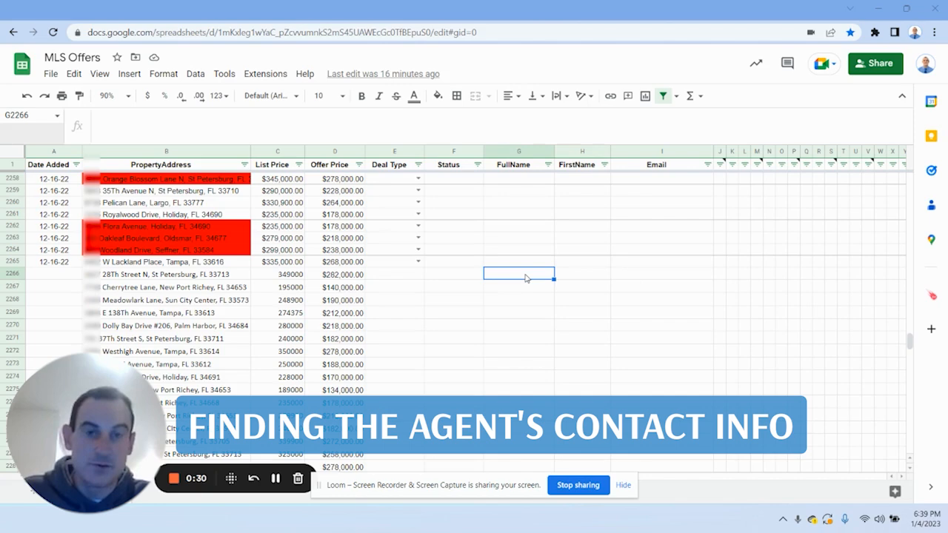
click(643, 279)
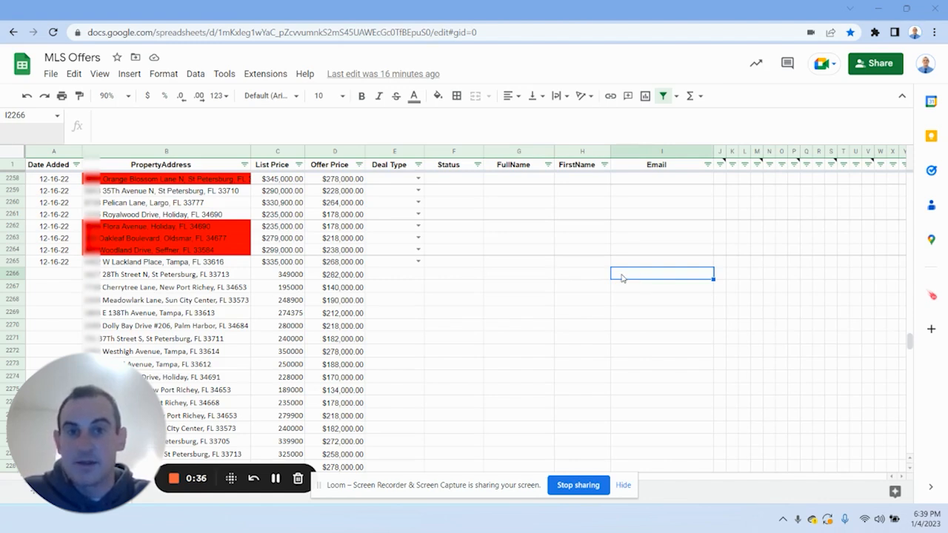
Step: Copy the property address from B2266, open zillow.com in a new tab, and search for that address
click(203, 274)
key(ctrl+c)
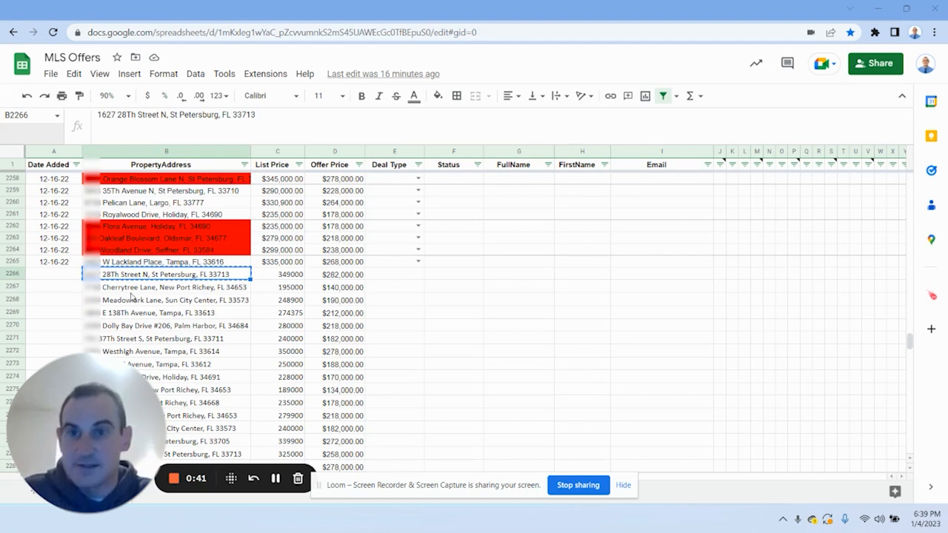
click(205, 293)
click(231, 278)
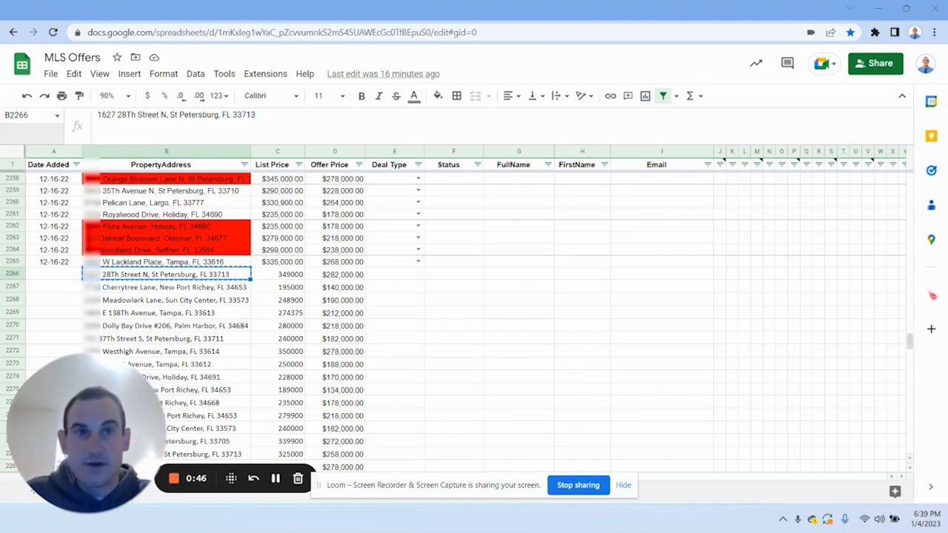
key(ctrl+t)
text(zillow.com)
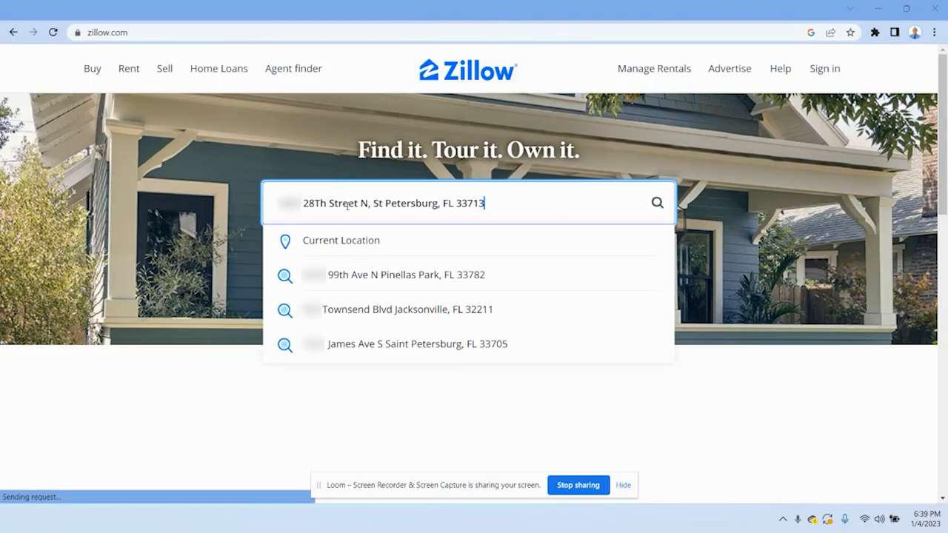
key(Return)
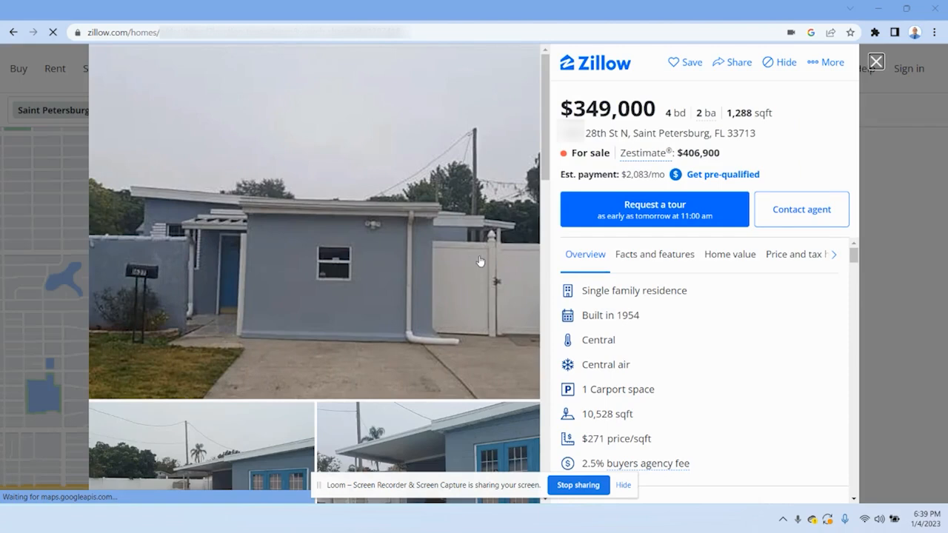
Step: Review the Zillow listing's photos for the property's condition and check its asking price
scroll(300, 247, down, 3)
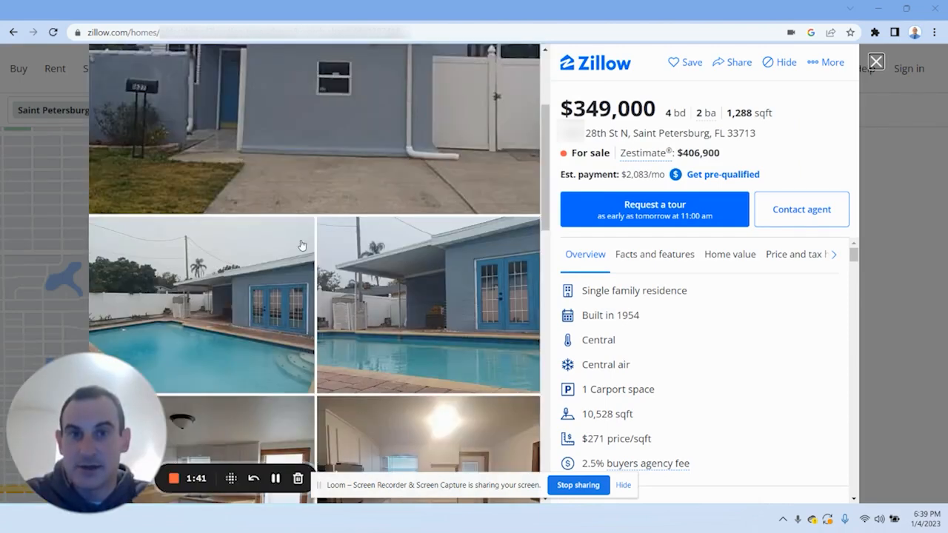
scroll(309, 247, down, 3)
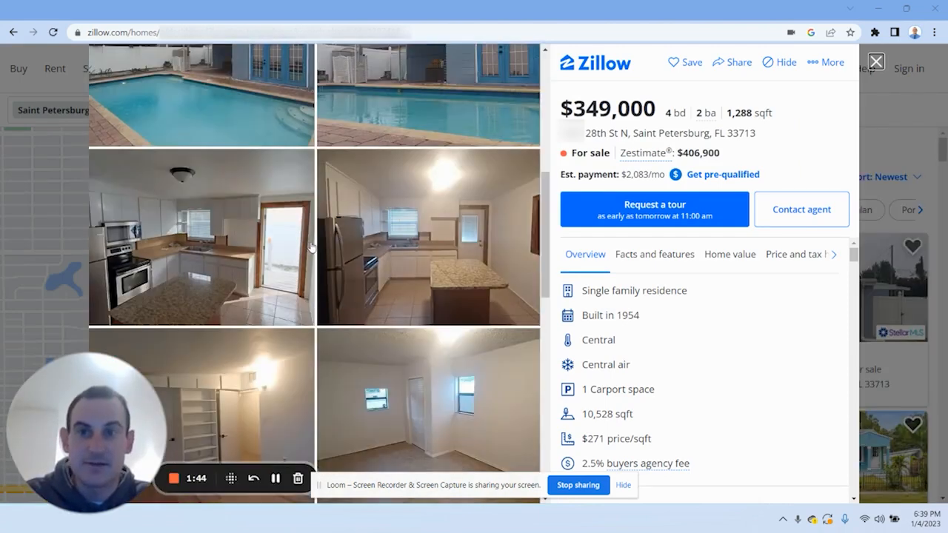
scroll(312, 247, down, 5)
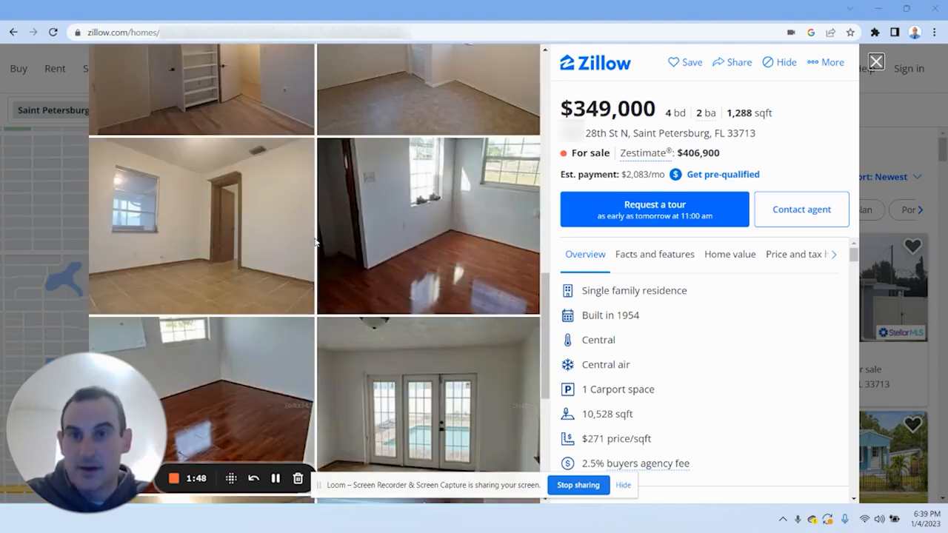
scroll(316, 242, down, 5)
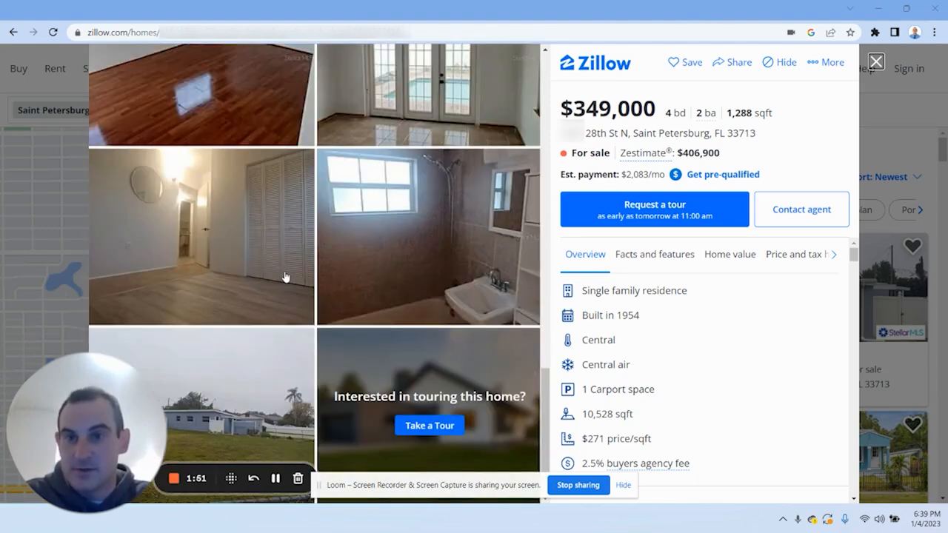
scroll(296, 293, up, 5)
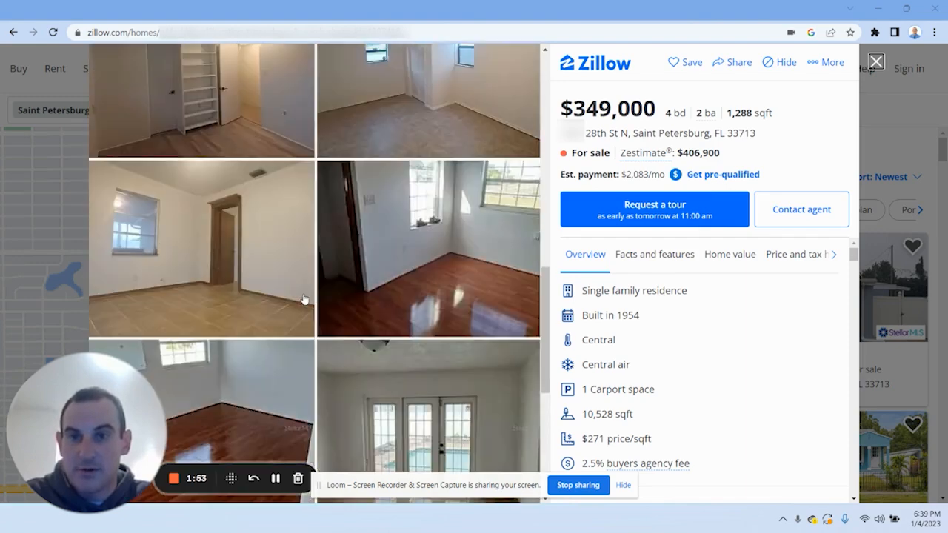
scroll(303, 300, up, 3)
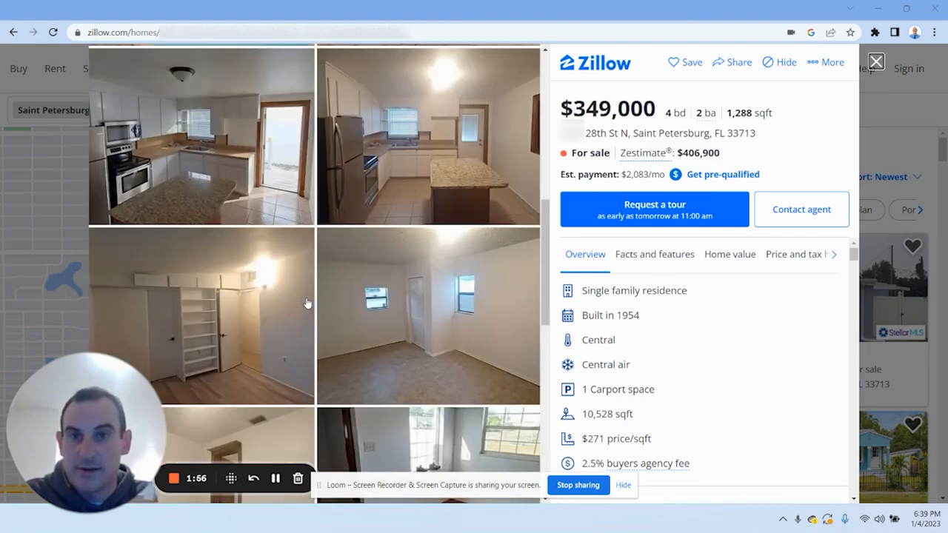
scroll(308, 304, up, 2)
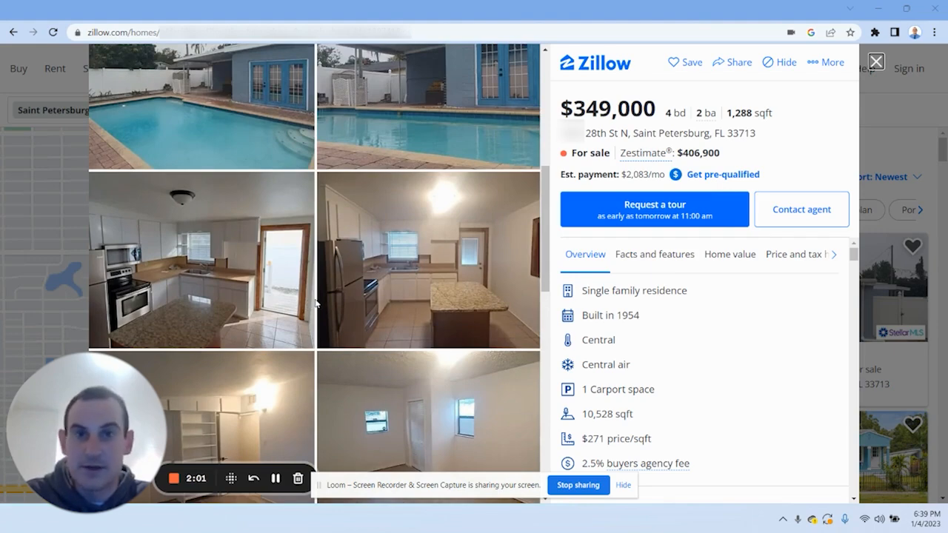
scroll(517, 282, up, 4)
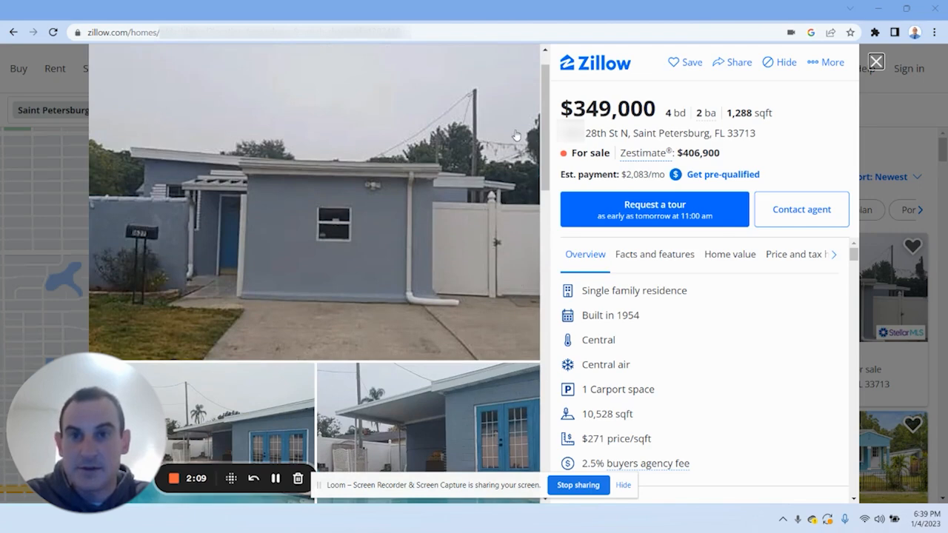
double_click(591, 107)
click(633, 110)
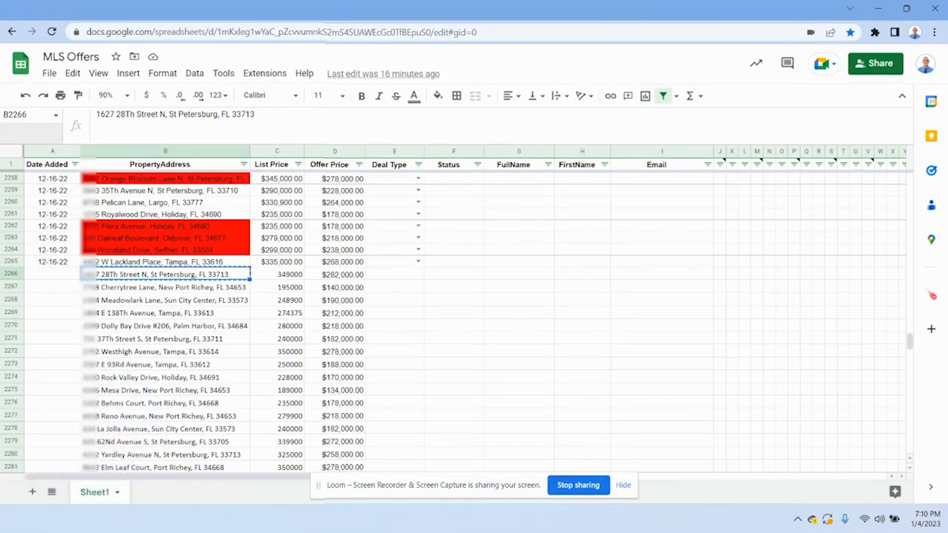
Step: Set the Status in F2266 to "Not A Deal" for the 28th Street N listing
click(454, 280)
text(Not A Deal)
key(Return)
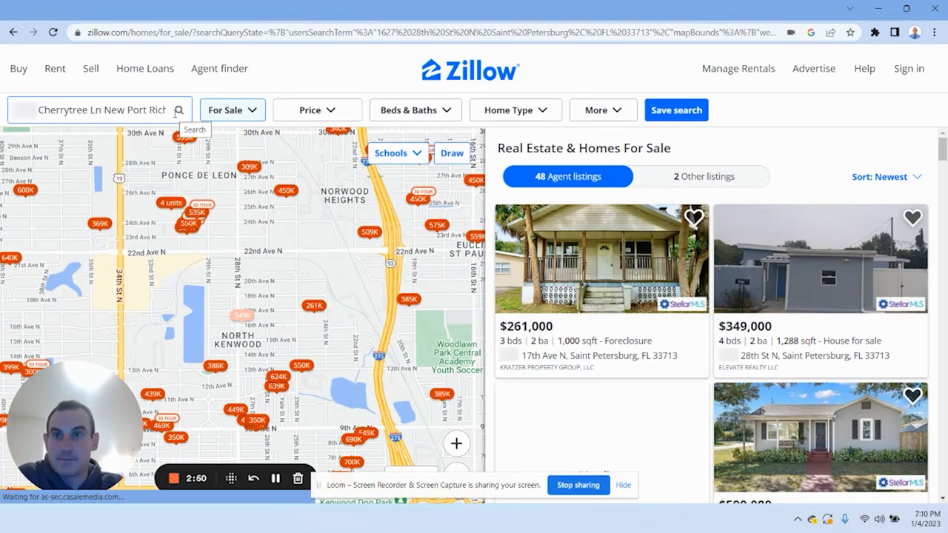
Step: Search Zillow for the property in row 2267 and examine its photos, condition, asking price and listing details
click(177, 110)
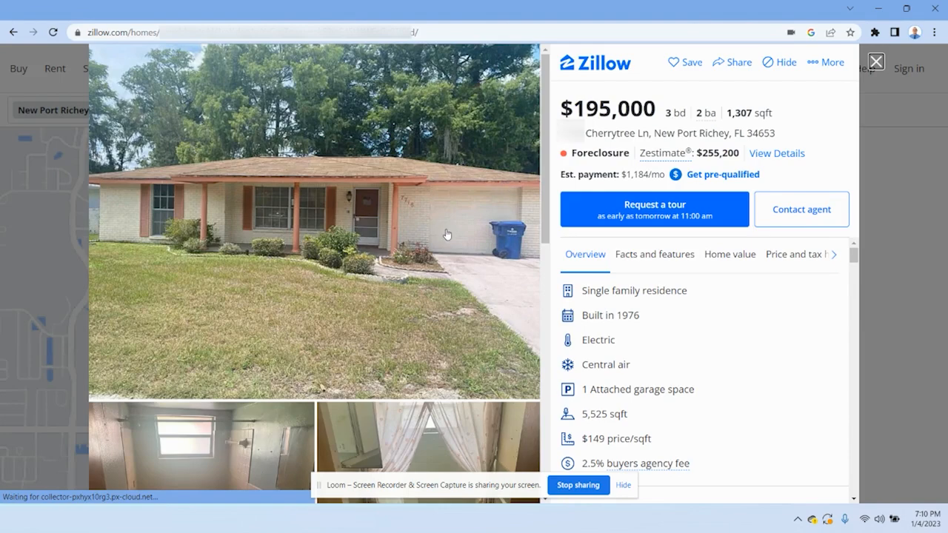
scroll(447, 235, down, 3)
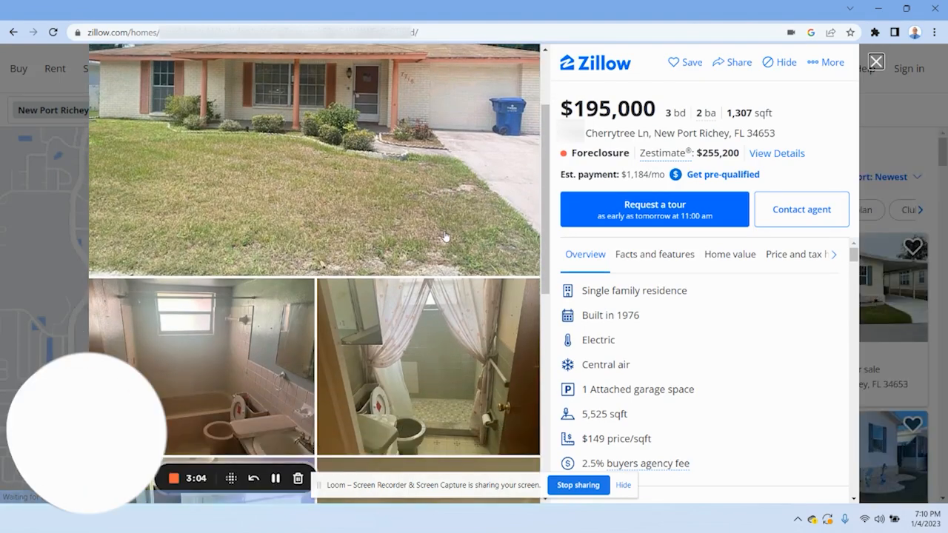
scroll(448, 236, down, 5)
scroll(455, 235, down, 5)
scroll(451, 235, down, 1)
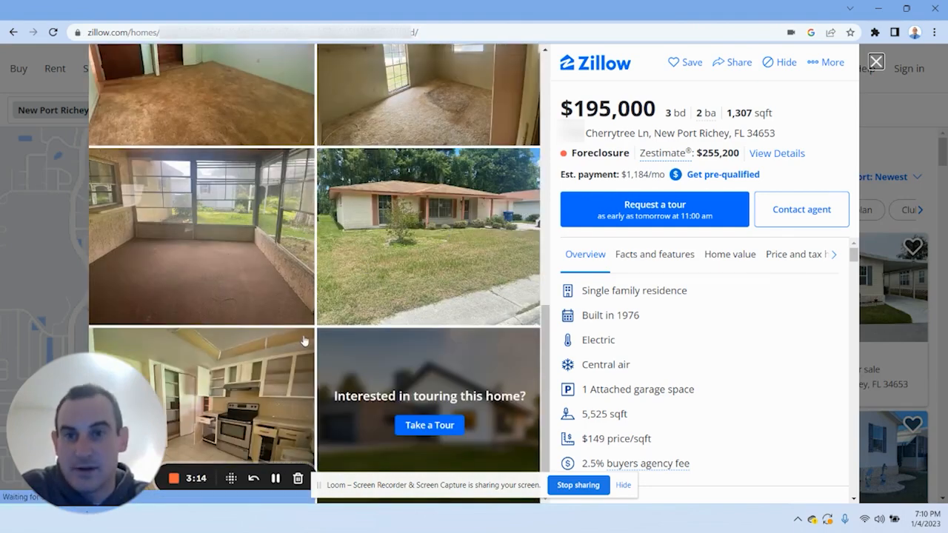
scroll(318, 333, up, 12)
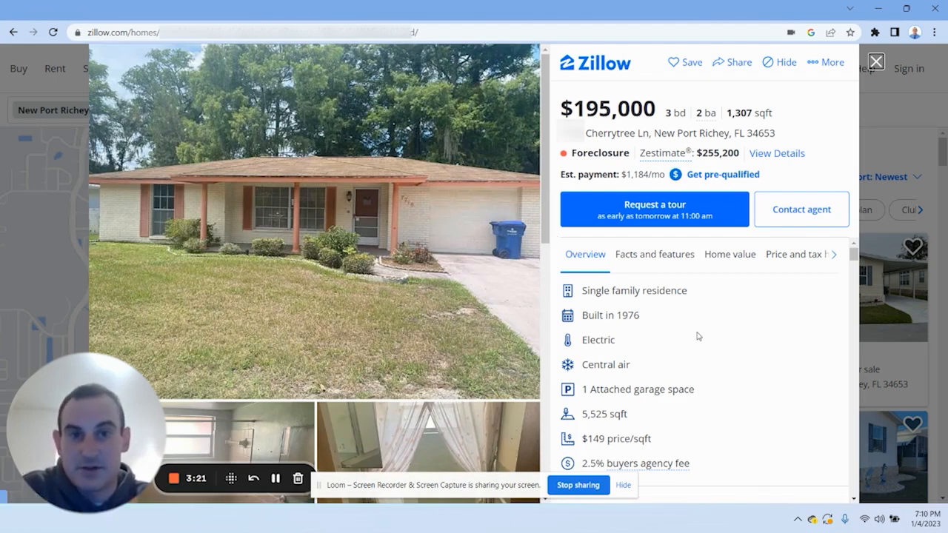
scroll(697, 333, down, 3)
scroll(594, 206, up, 3)
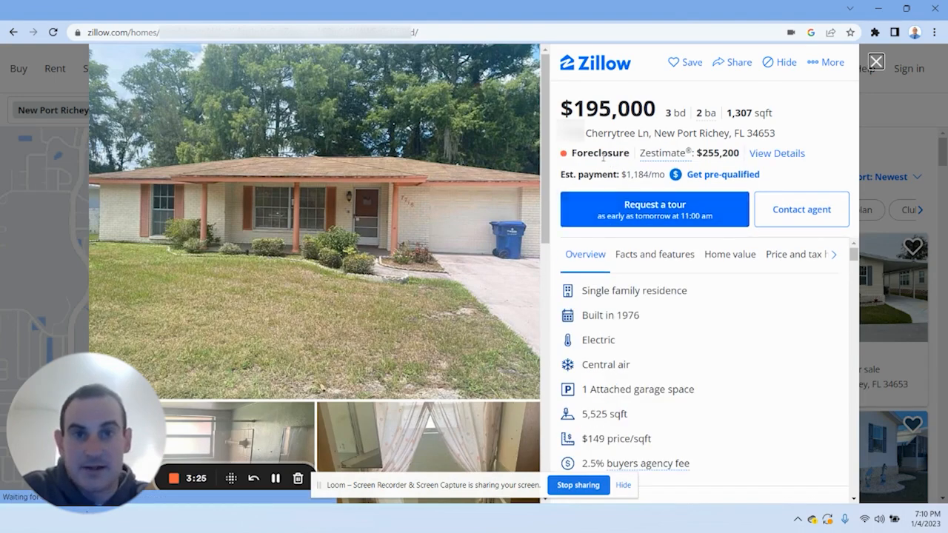
scroll(667, 336, down, 1)
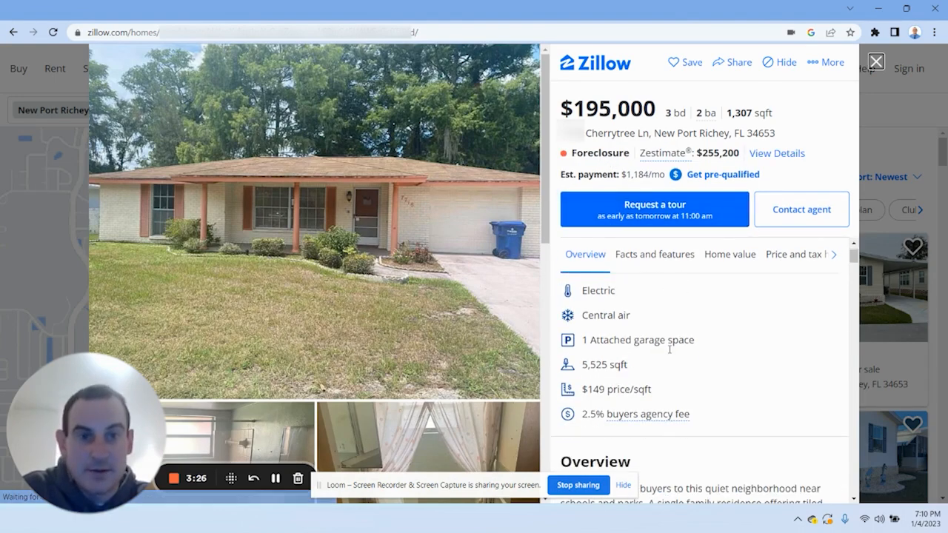
Step: Copy the listing agent's full name from the Zillow listing into the FullName cell G2267 of the MLS Offers sheet
scroll(670, 349, down, 5)
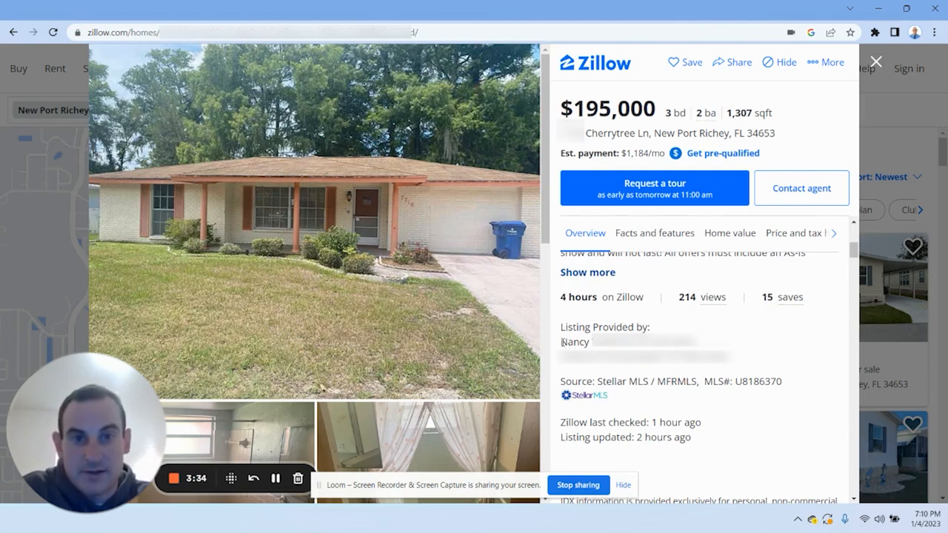
drag(561, 342, 593, 343)
key(ctrl+c)
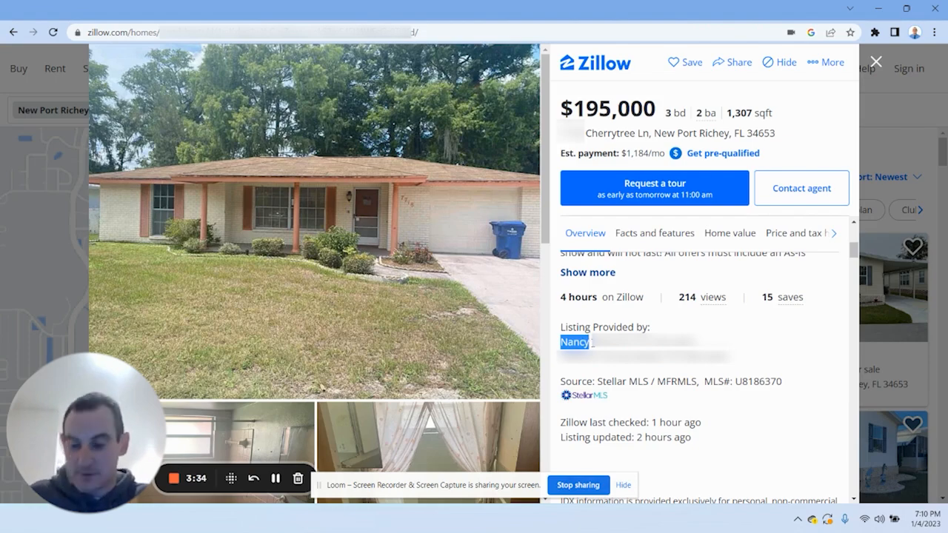
key(alt+Tab)
click(507, 291)
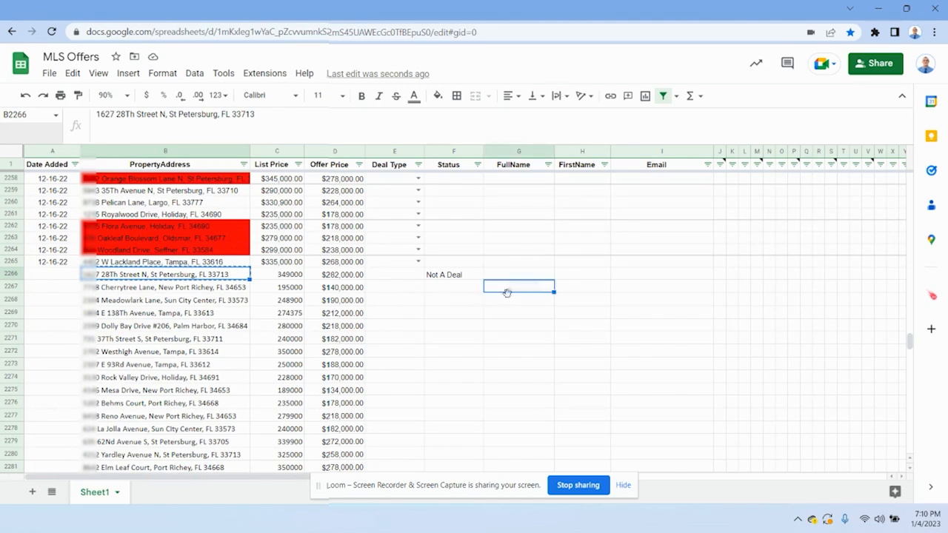
key(ctrl+v)
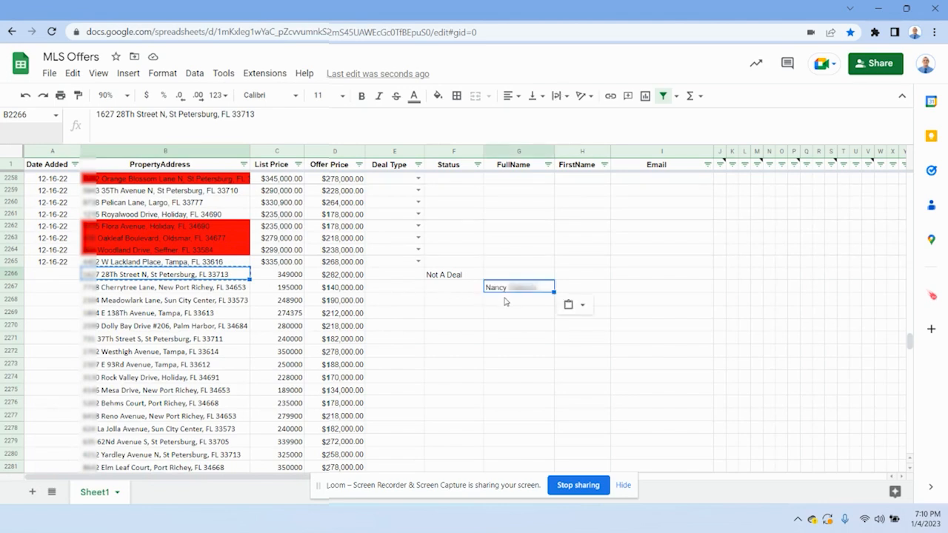
Step: Copy the IFERROR/PROPER/LEFT first-name formula from H2262 into the FirstName cell H2267
click(572, 293)
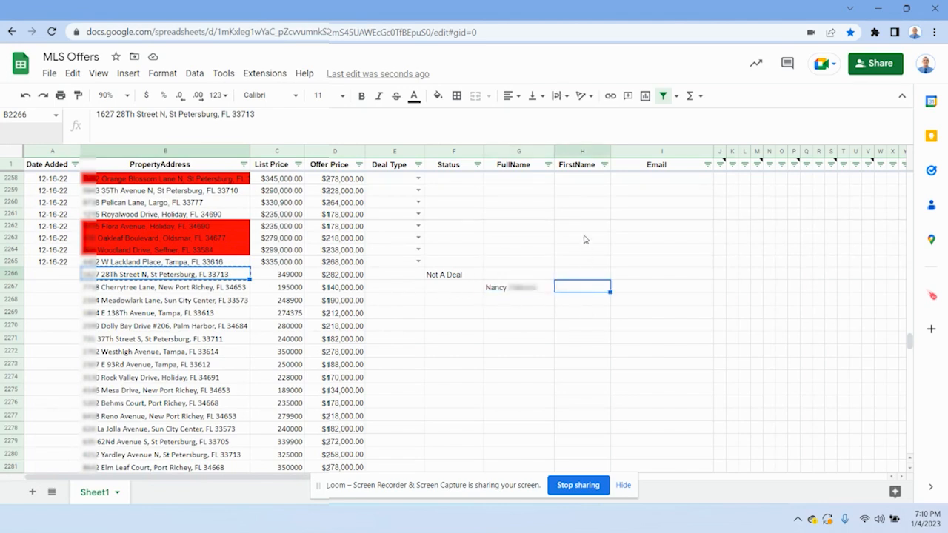
click(582, 229)
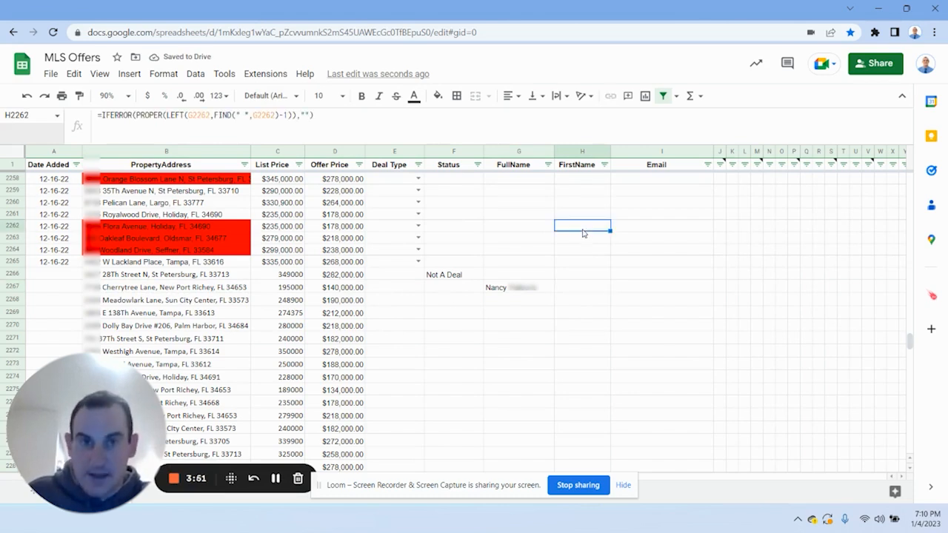
drag(325, 117, 86, 121)
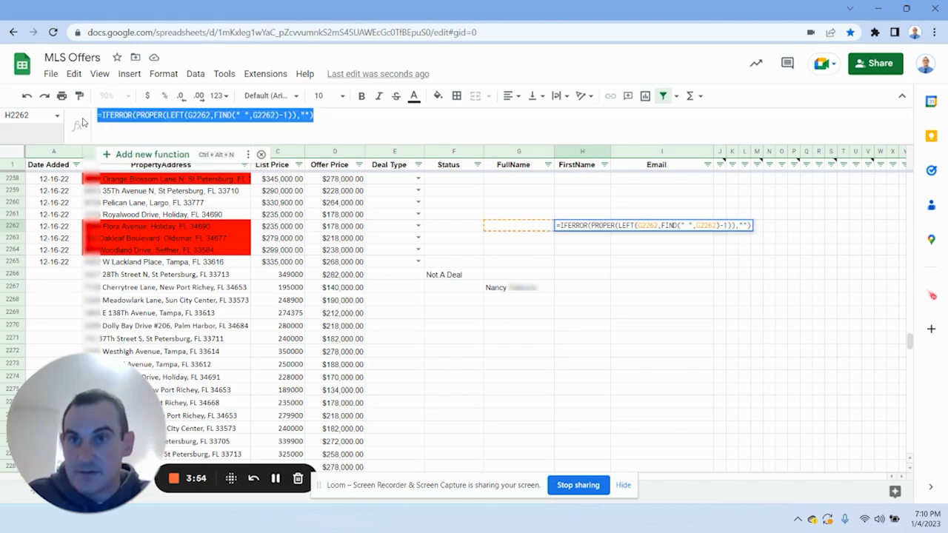
click(348, 116)
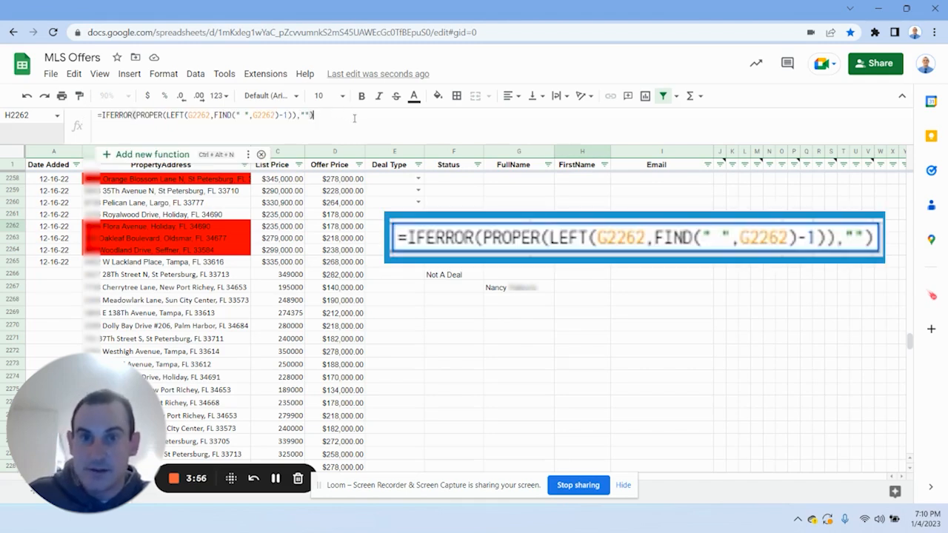
key(Escape)
key(ctrl+c)
click(569, 292)
key(ctrl+v)
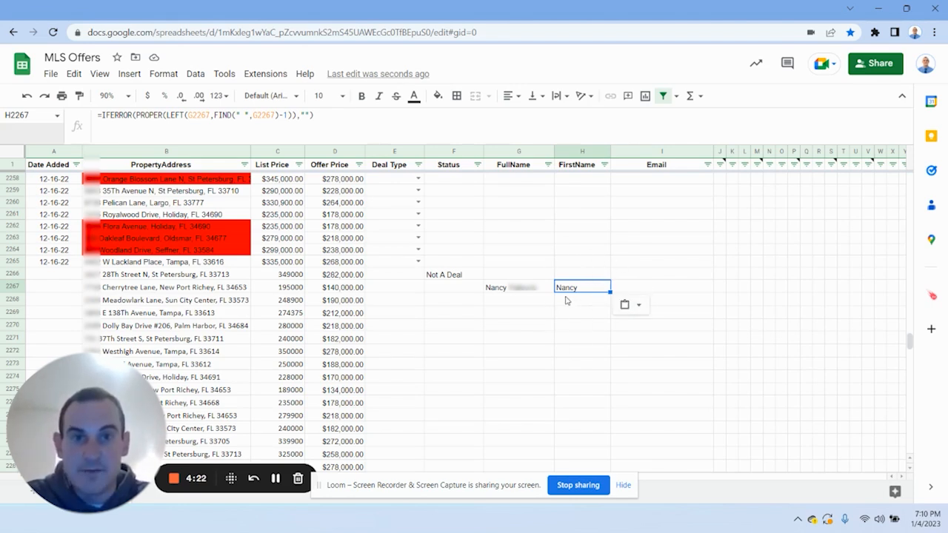
Step: Copy the agent's full name from G2267 and search Google in a new tab for it plus "tampa florida real estate email"
click(515, 294)
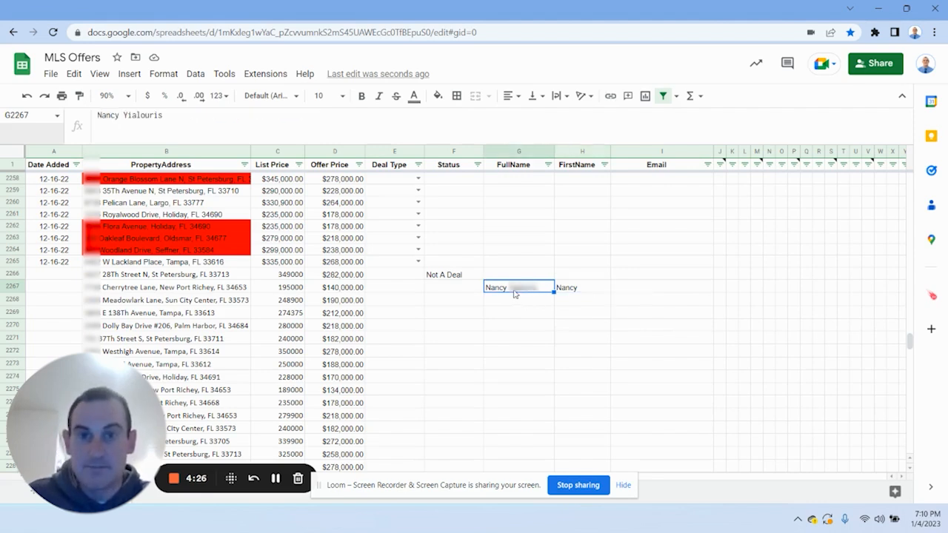
click(225, 294)
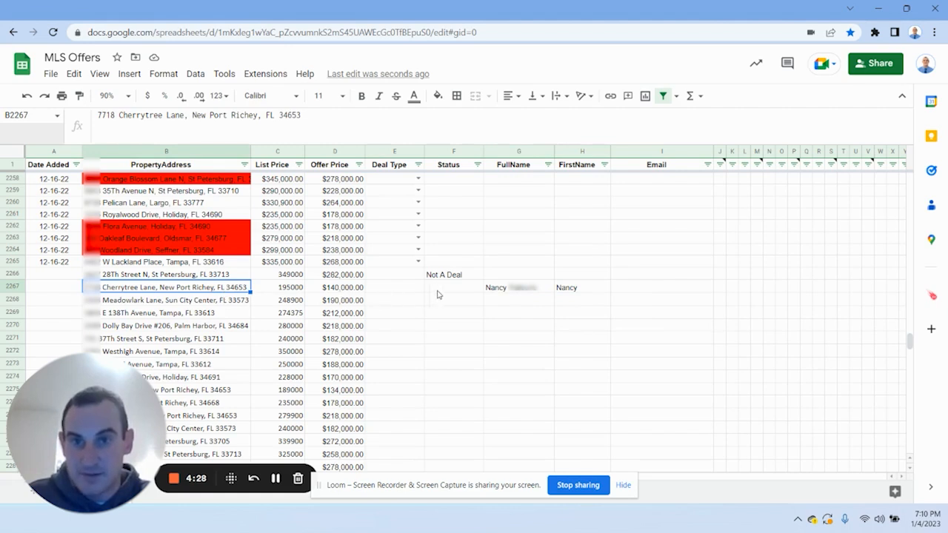
click(511, 294)
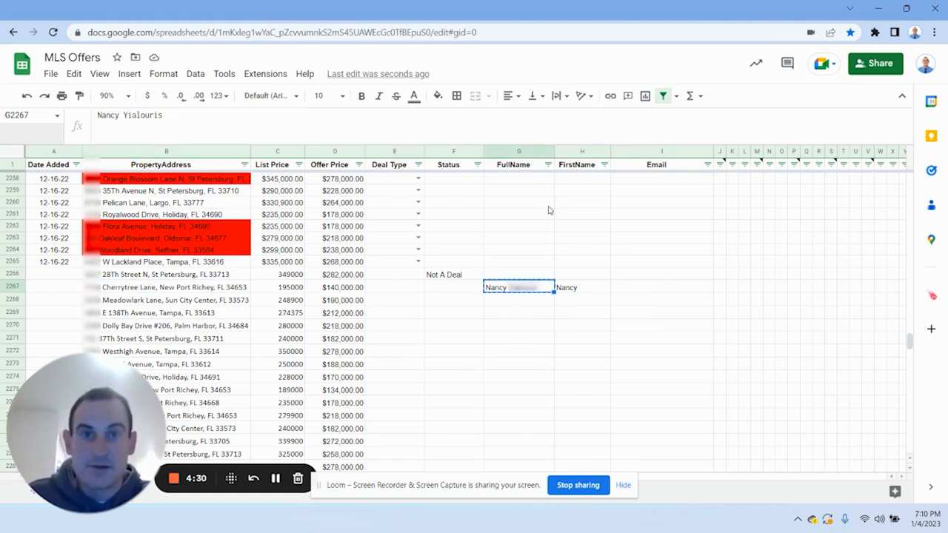
key(ctrl+t)
key(ctrl+v)
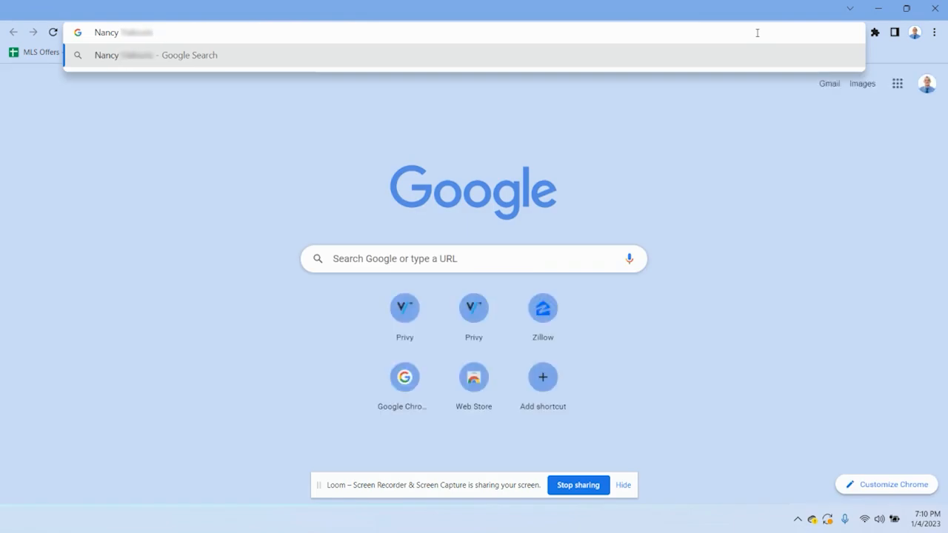
text(tampa fl)
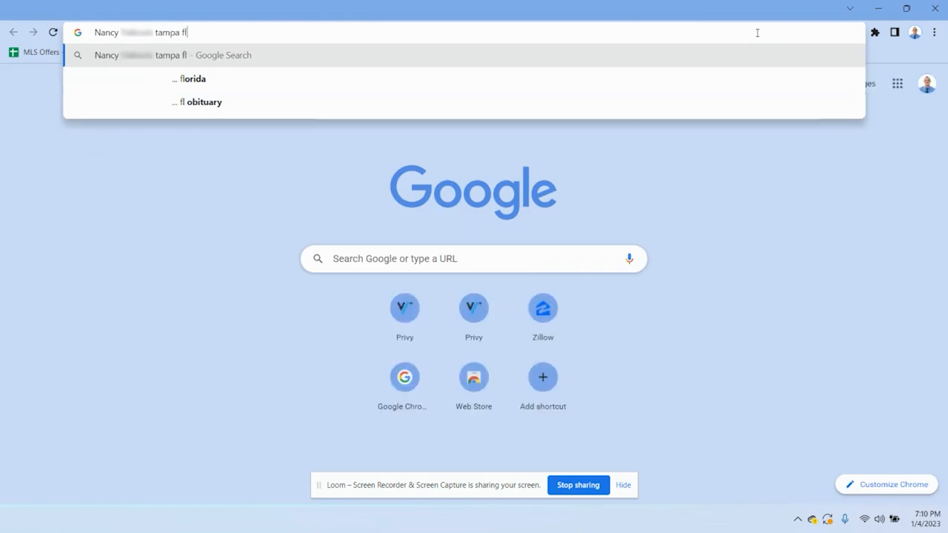
text(orida real estate)
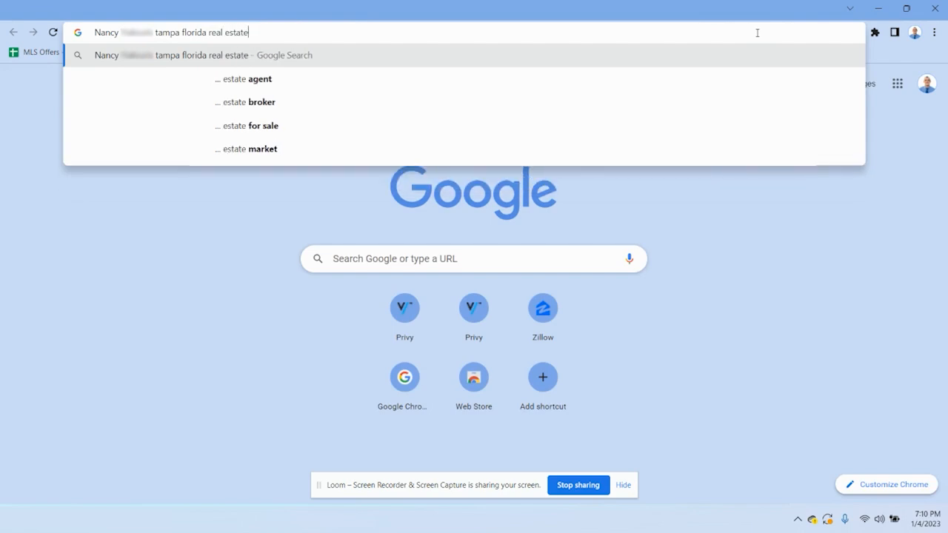
text( a)
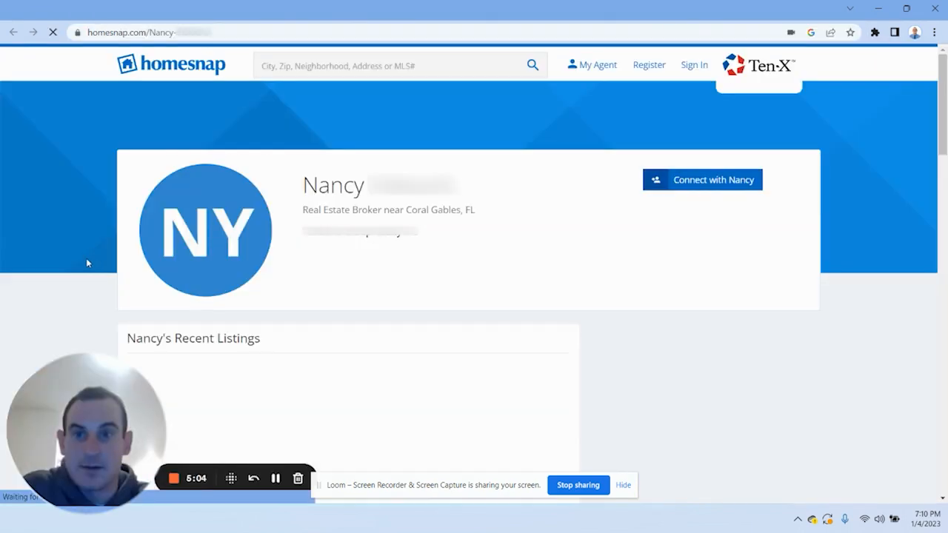
Step: Look through the Homesnap profile and the Compass page for the Cherrytree Lane listing for the agent's email
scroll(93, 259, down, 2)
scroll(94, 255, down, 2)
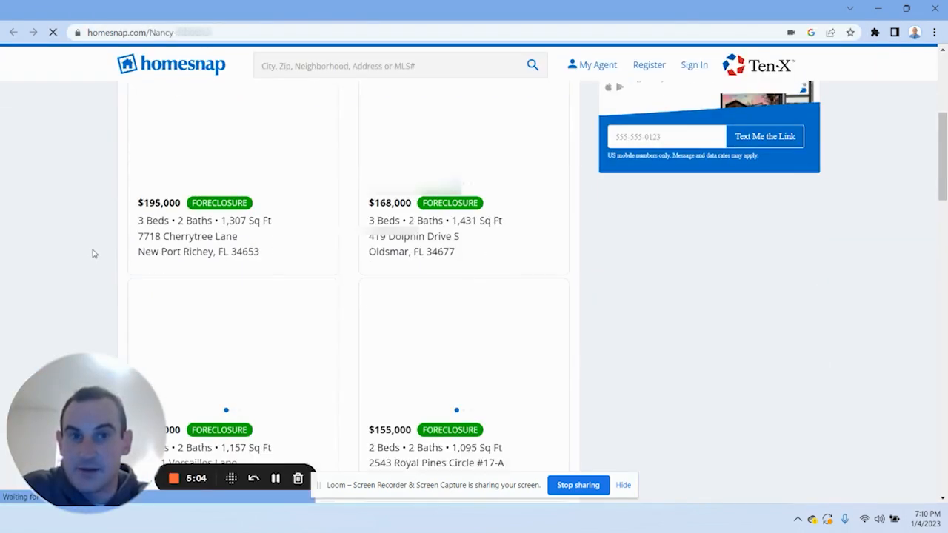
scroll(96, 245, up, 4)
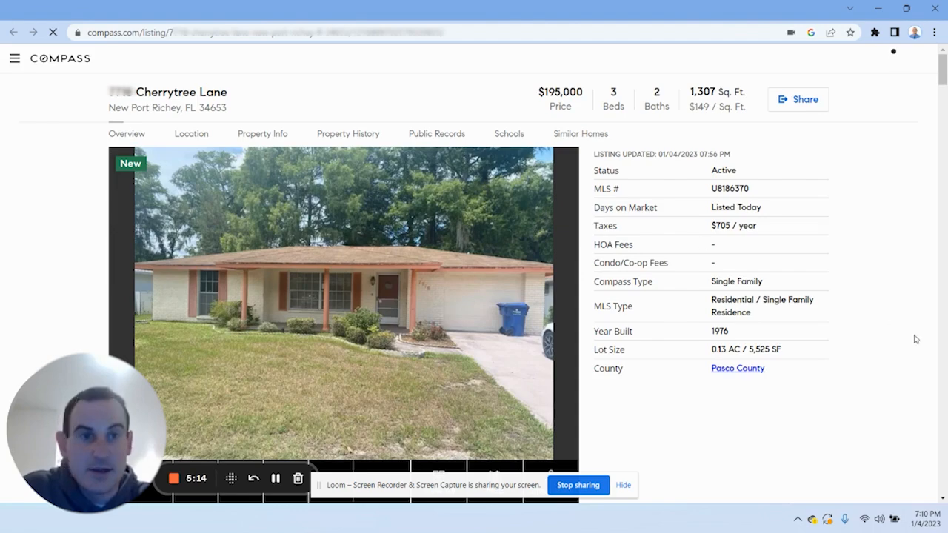
scroll(915, 339, down, 4)
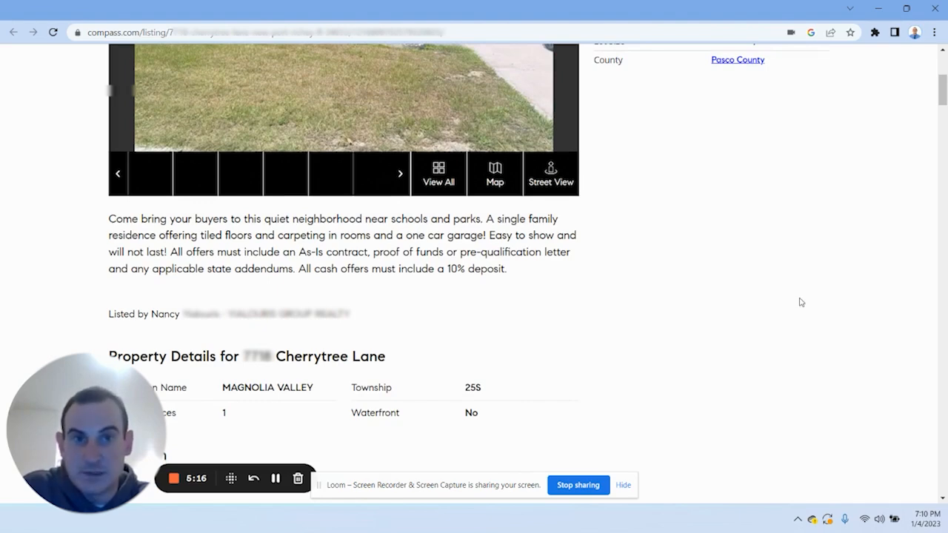
scroll(825, 322, down, 15)
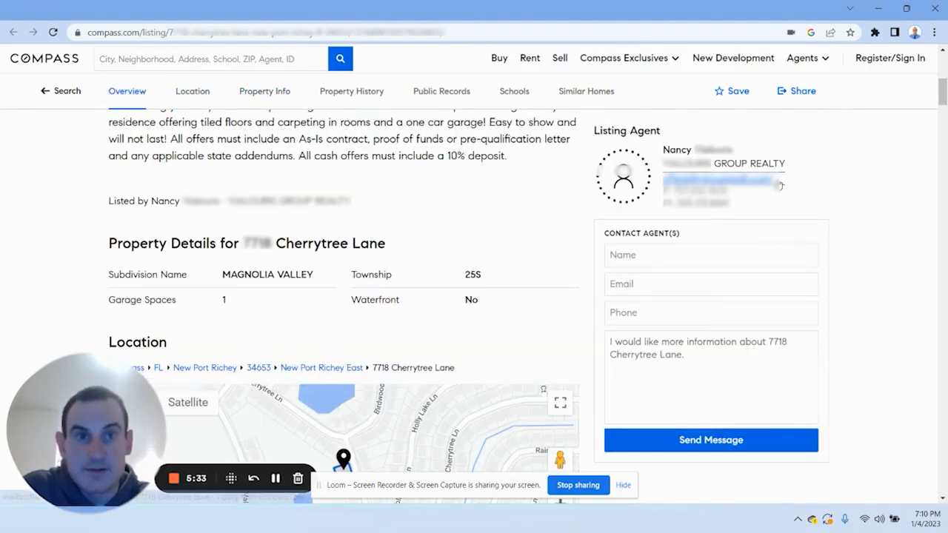
Step: Copy the listing agent's email address from the Compass page into the Email cell I2267 of the MLS Offers sheet
drag(795, 182, 663, 179)
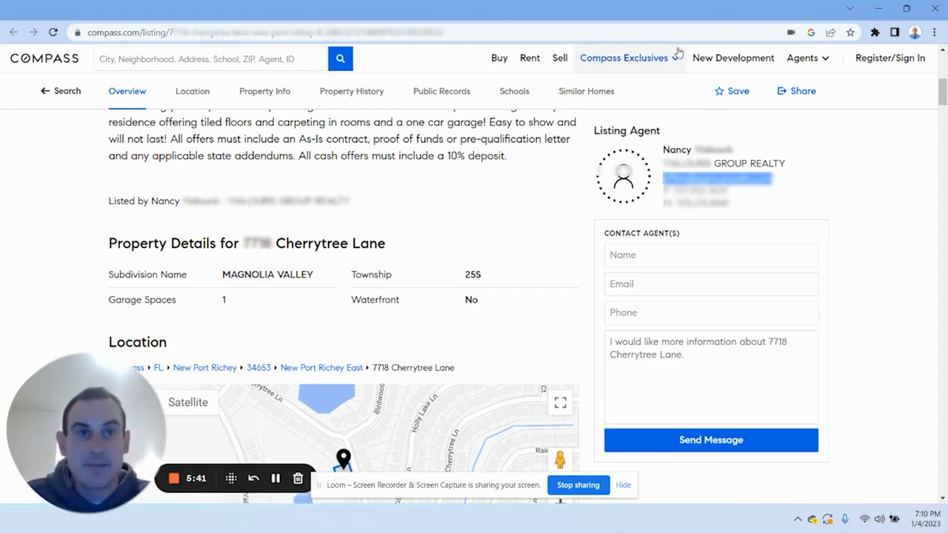
click(585, 9)
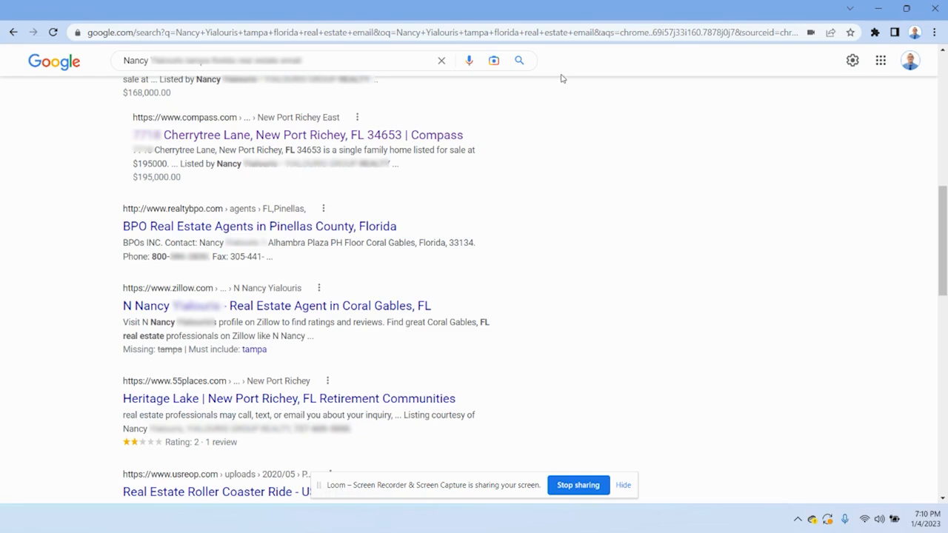
click(582, 10)
click(733, 10)
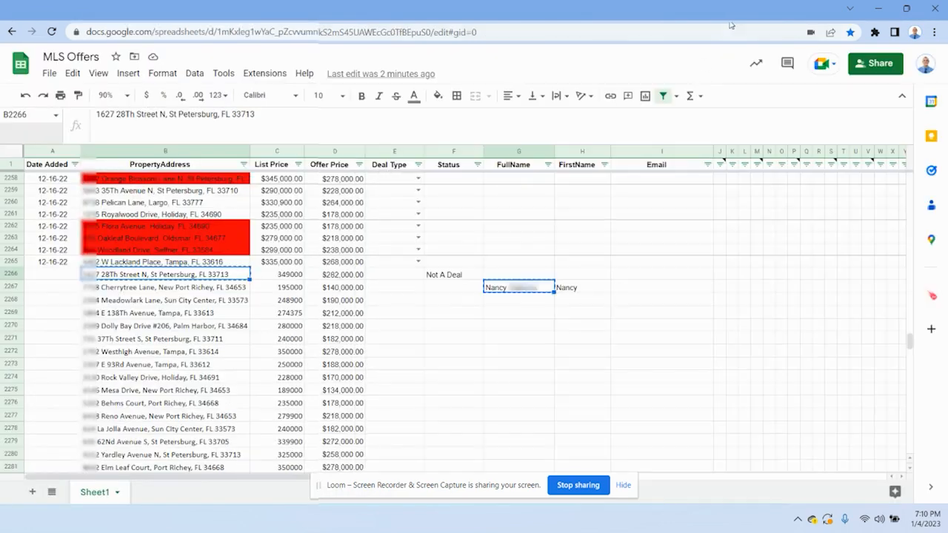
click(630, 293)
key(ctrl+v)
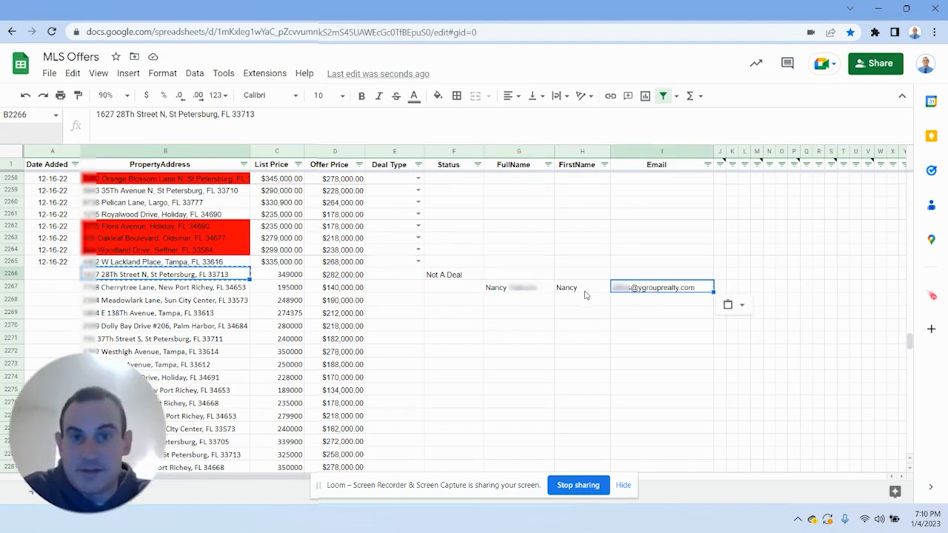
click(13, 287)
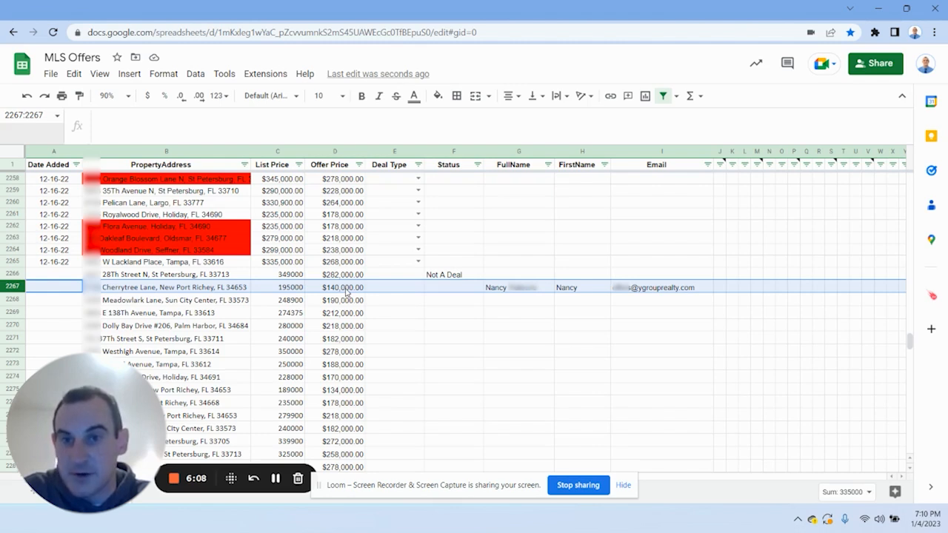
Step: Look up the Meadowlark Lane address from B2268 on Zillow and go through the listing's photos
click(194, 304)
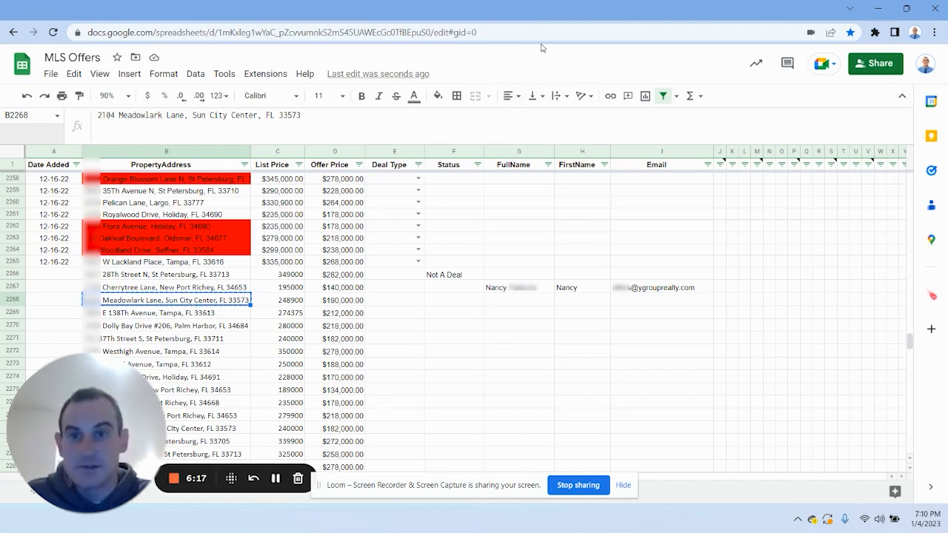
key(Up)
key(Up)
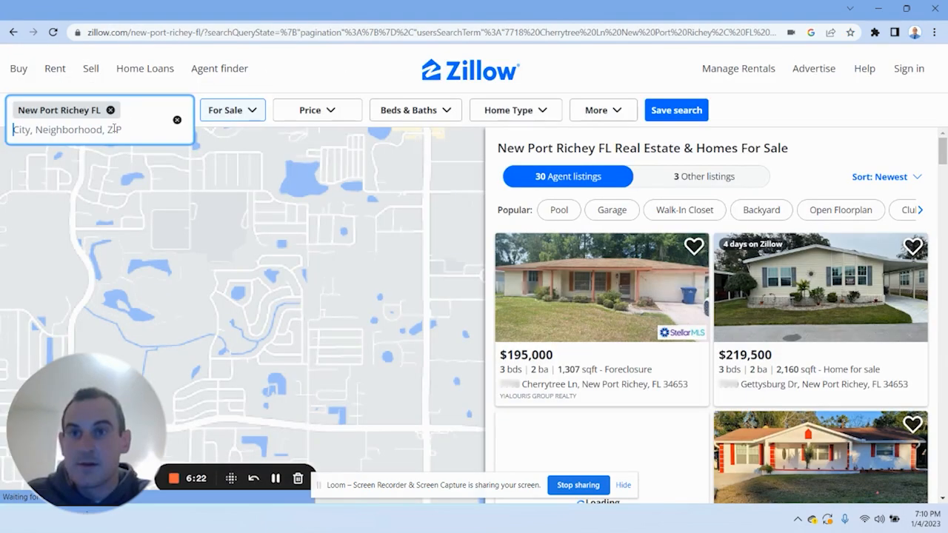
key(ctrl+v)
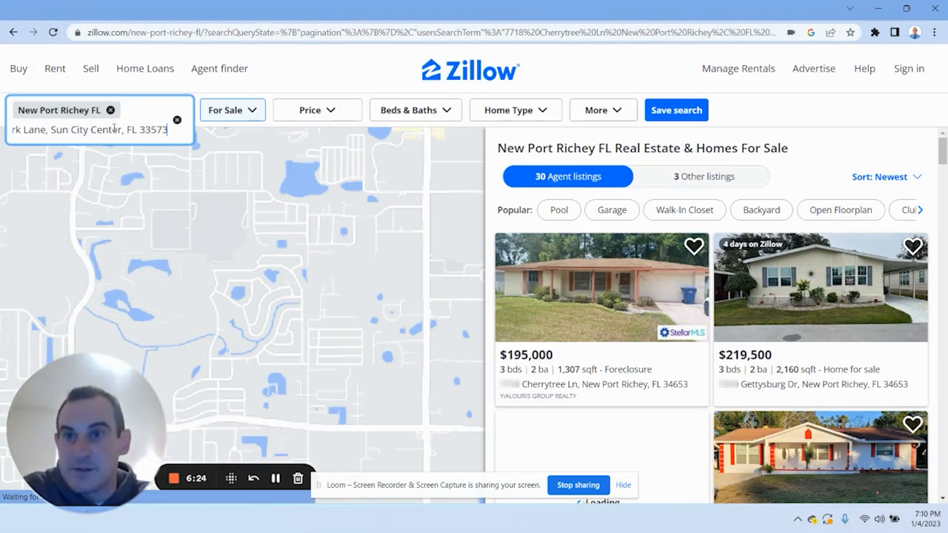
key(Return)
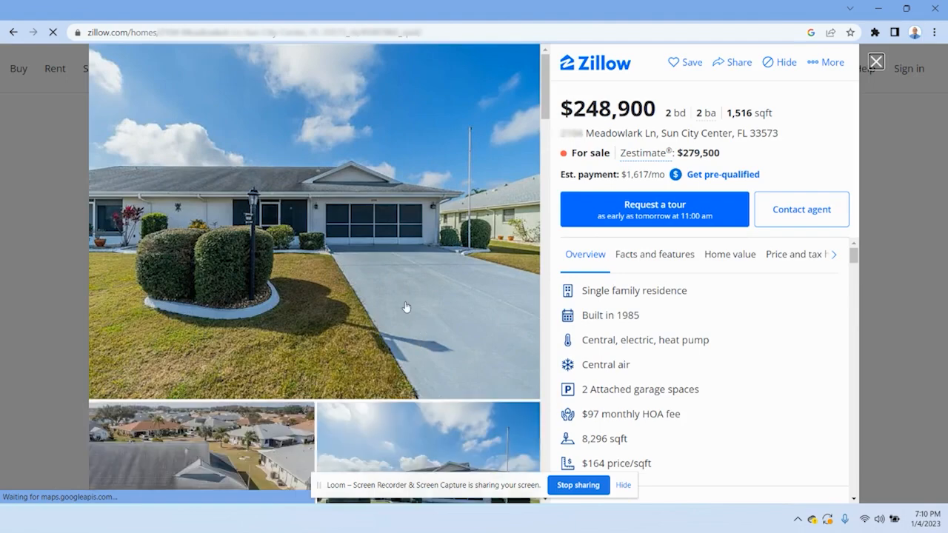
scroll(406, 306, down, 5)
scroll(404, 305, down, 5)
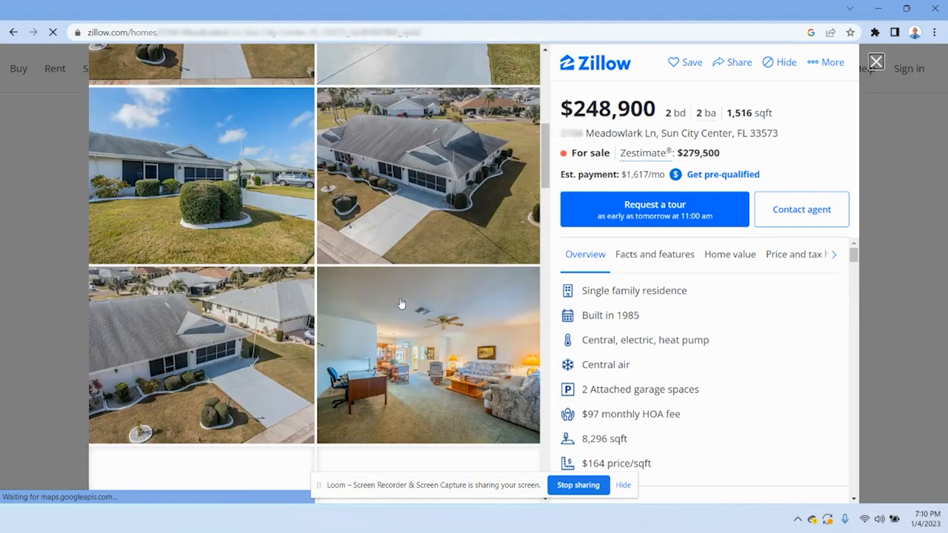
scroll(387, 304, down, 10)
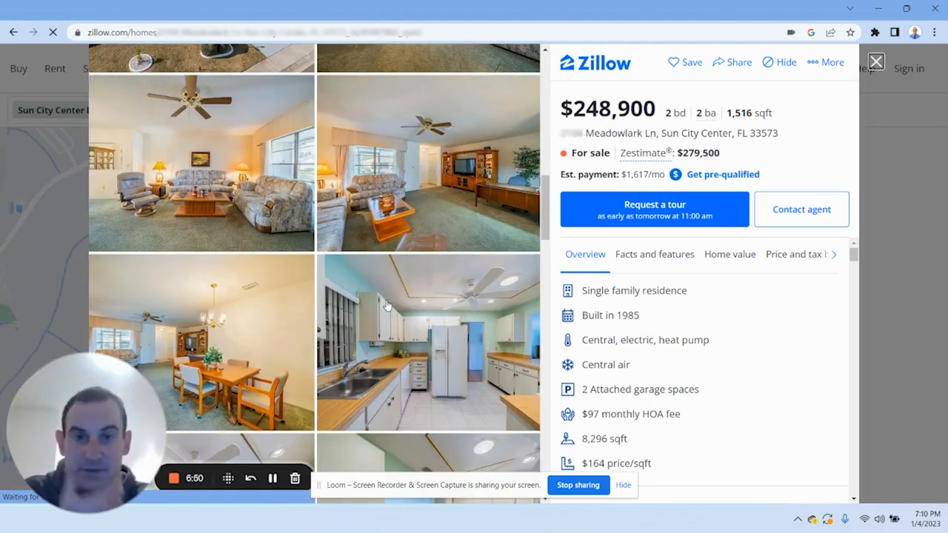
scroll(386, 306, down, 6)
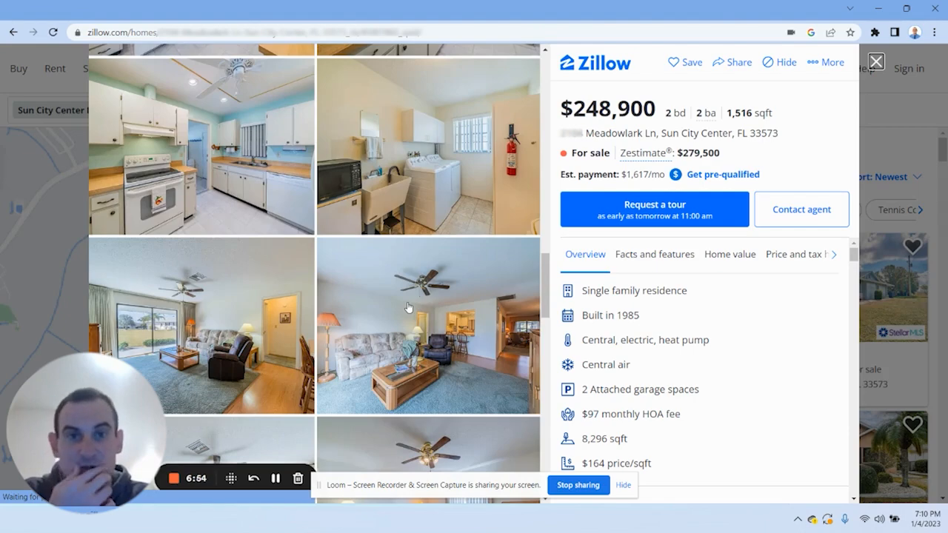
scroll(414, 300, down, 8)
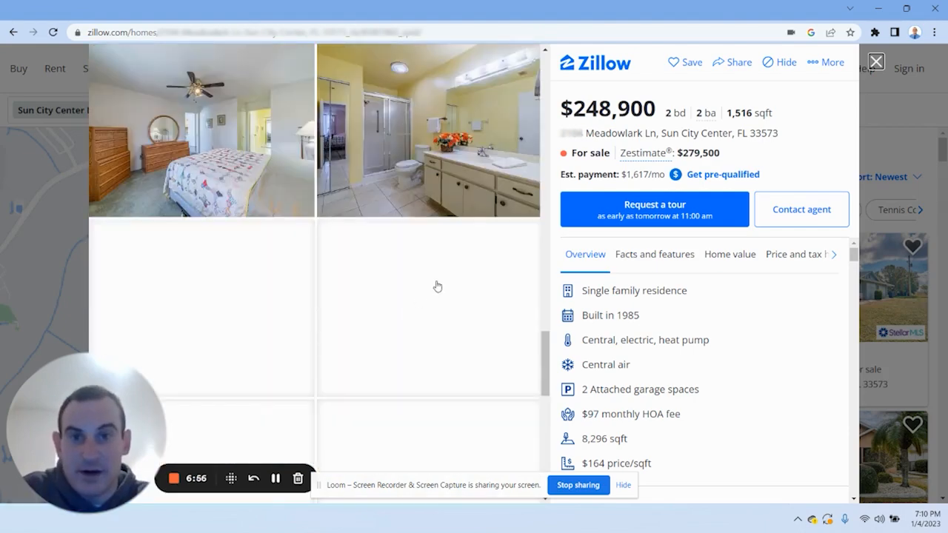
scroll(436, 185, down, 5)
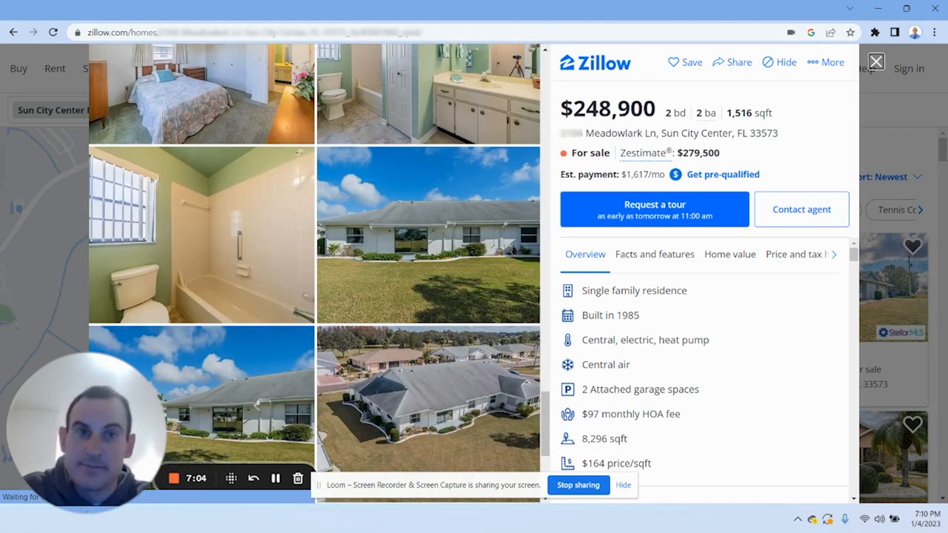
Step: Copy the "Not A Deal" status from F2266 into the Status cell F2268 of the MLS Offers sheet
key(alt+Tab)
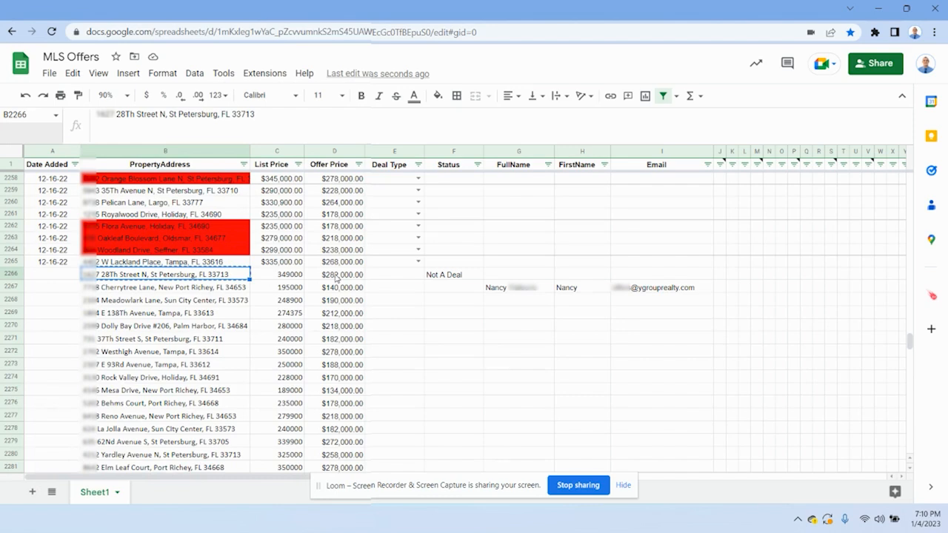
click(453, 280)
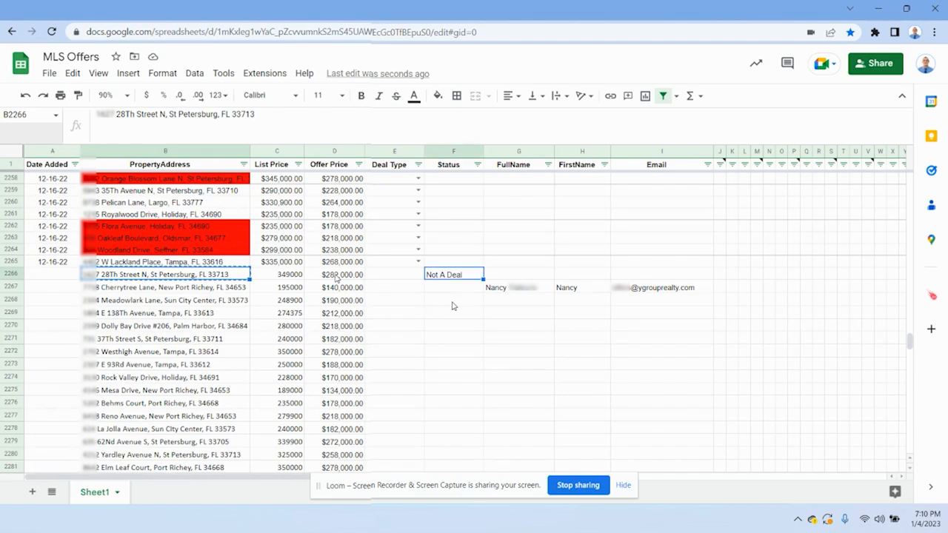
click(454, 302)
text(Not A Deal)
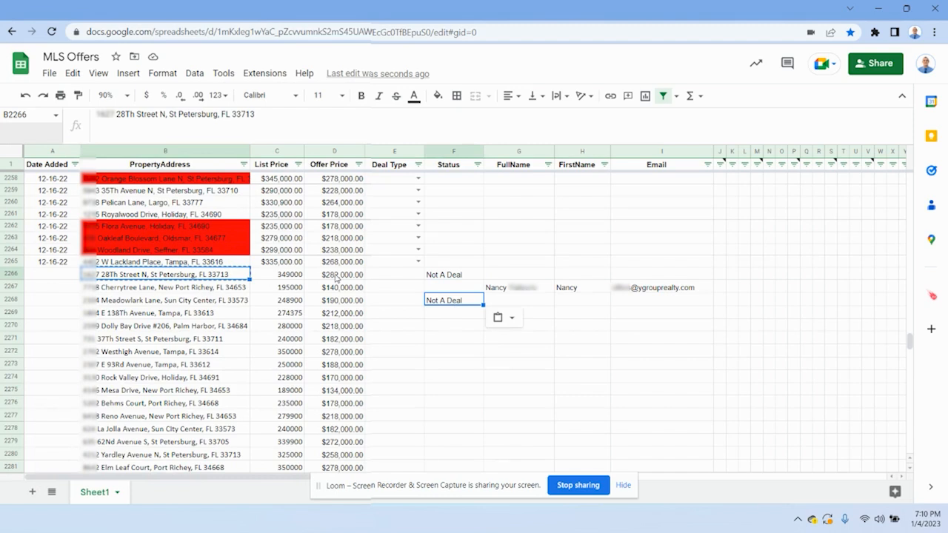
Step: Look up the E 138th Avenue address from B2269 on Zillow and review its photos and listing agent details
click(165, 313)
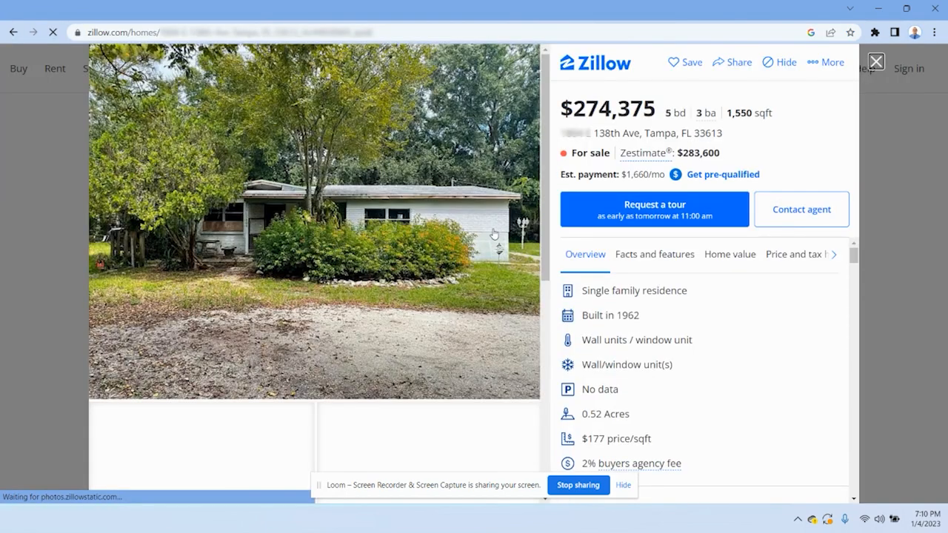
scroll(474, 235, down, 2)
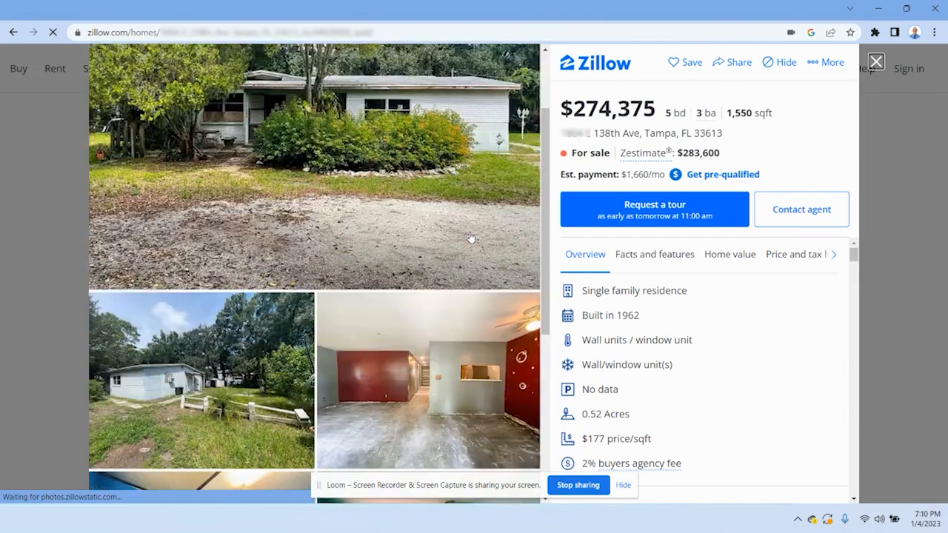
scroll(470, 237, down, 1)
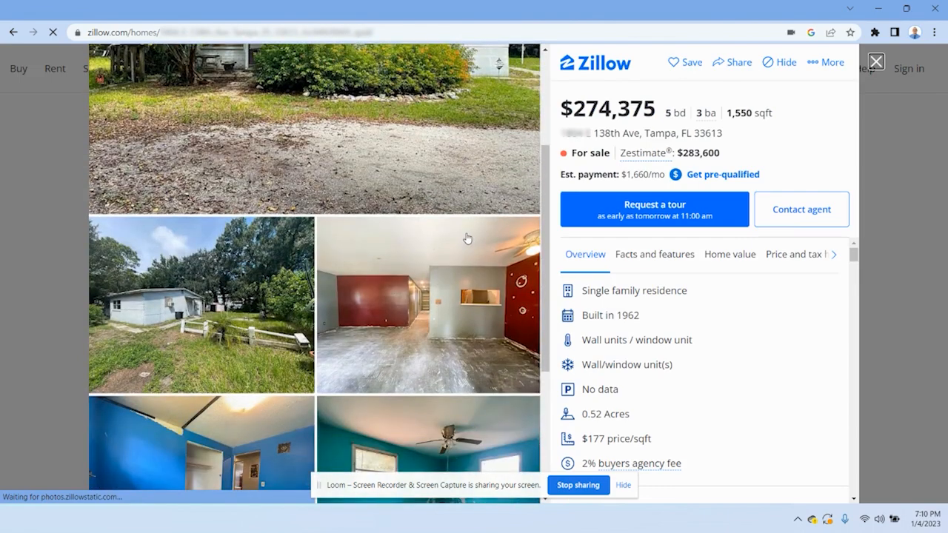
scroll(466, 239, down, 3)
scroll(620, 320, down, 3)
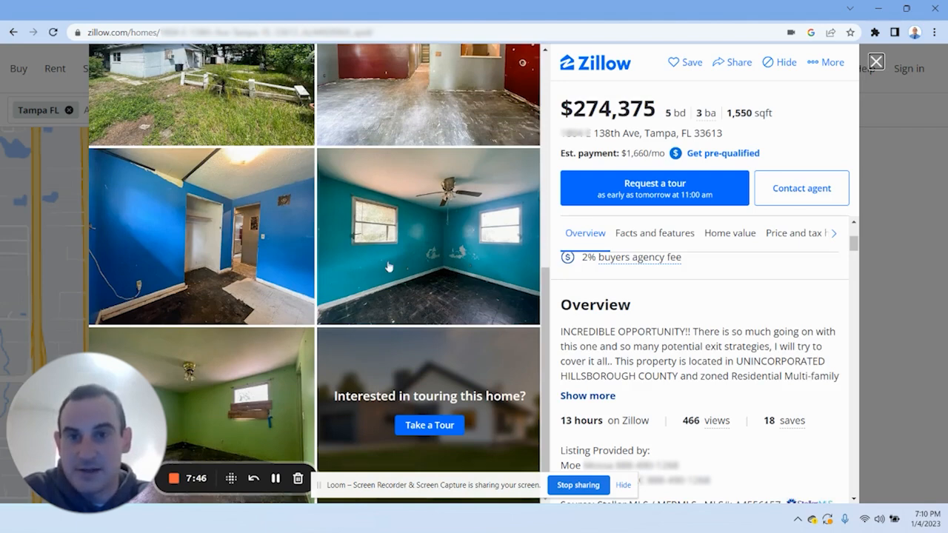
scroll(601, 327, down, 2)
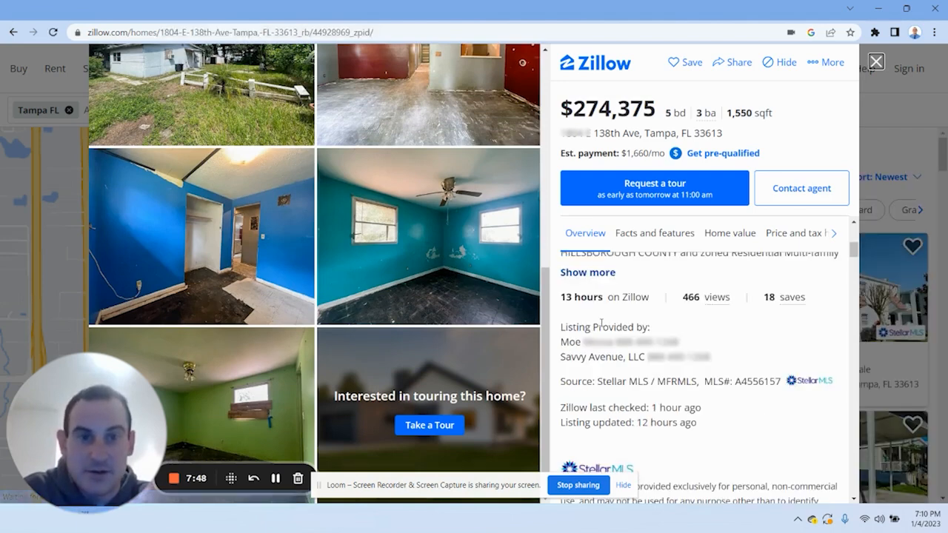
Step: Copy the listing agent's full name from the Zillow page into the FullName cell G2269 of the MLS Offers sheet
drag(615, 343, 561, 343)
key(ctrl+c)
key(alt+Tab)
click(500, 316)
key(ctrl+v)
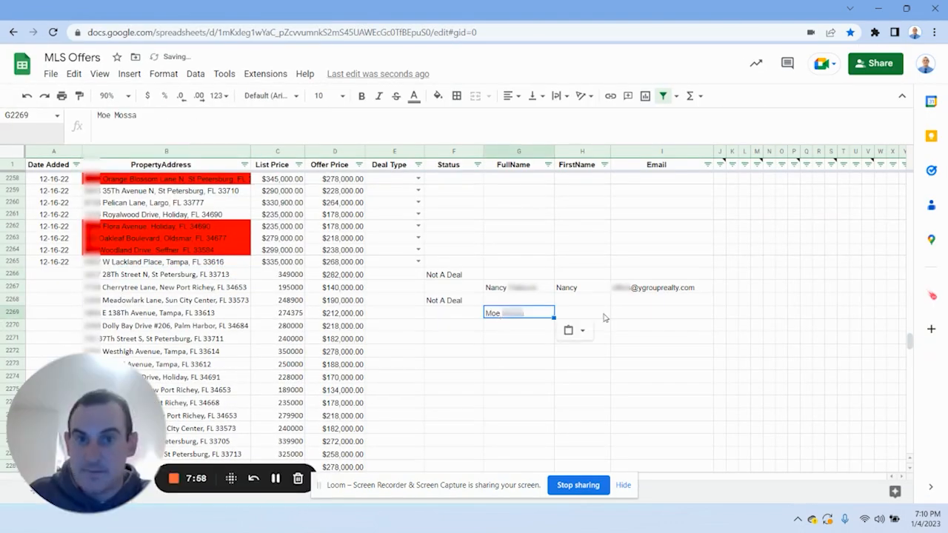
Step: Fill the IFERROR/PROPER/LEFT first-name formula from H2267 down the FirstName column to the end of the listings
key(Up)
key(Up)
key(Right)
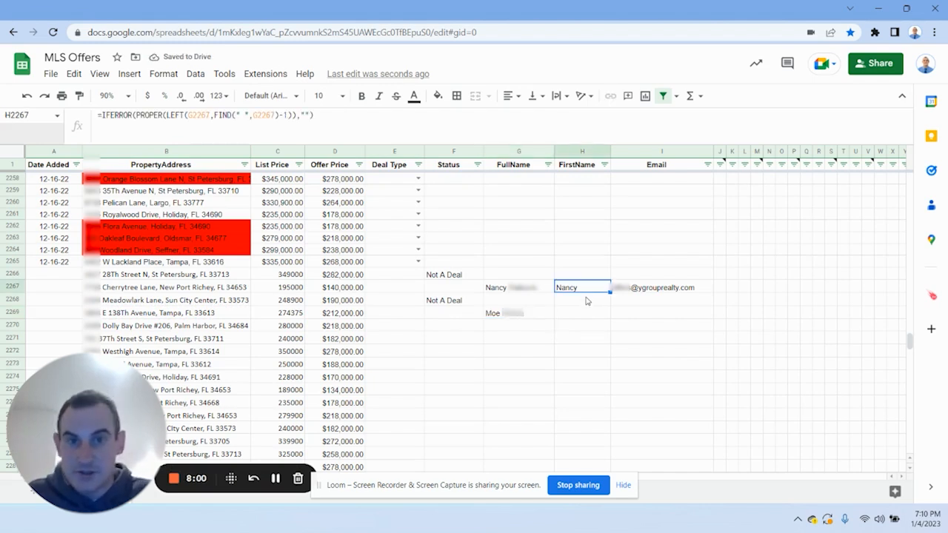
key(Down)
key(ctrl+d)
key(Down)
key(ctrl+d)
click(587, 301)
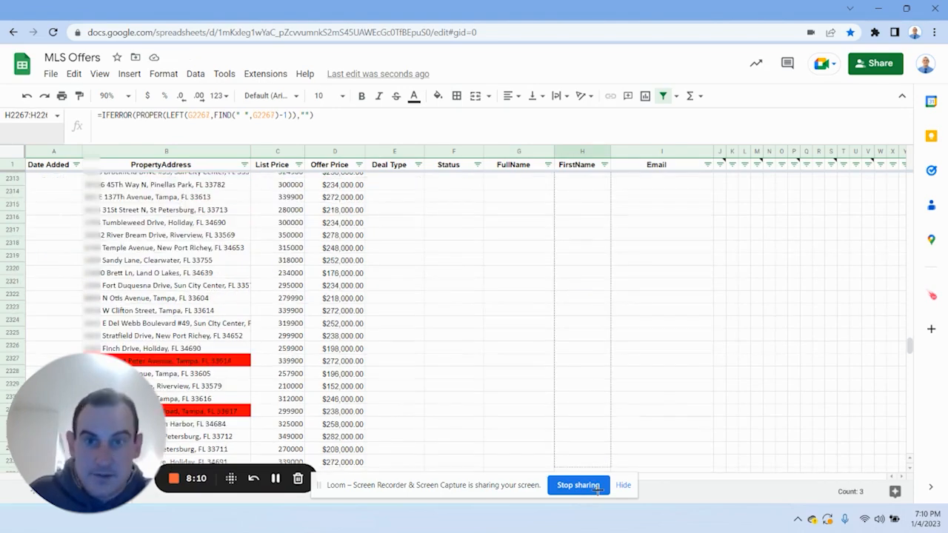
drag(594, 487, 597, 294)
Step: Enter a sample full name in the FullName cell G2539 to test the first-name formula
click(537, 294)
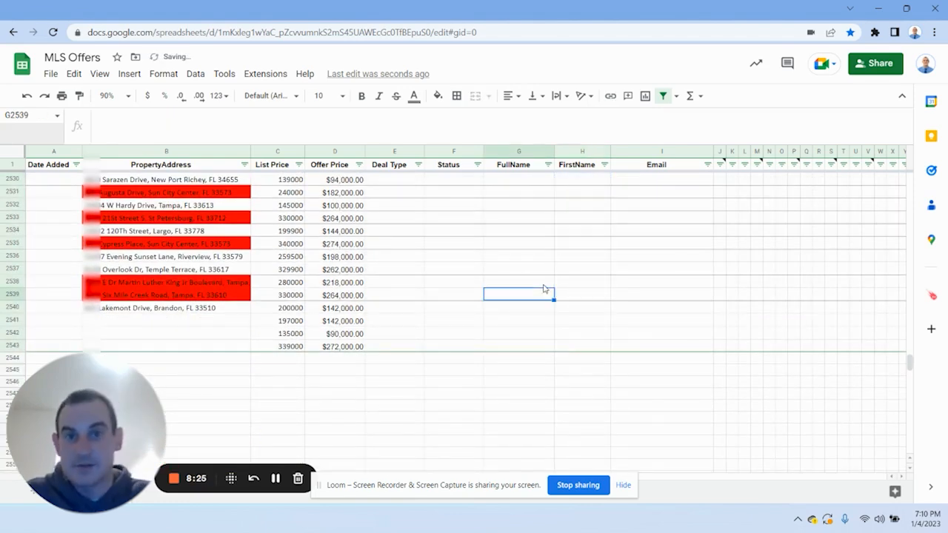
text(John Smith)
key(Return)
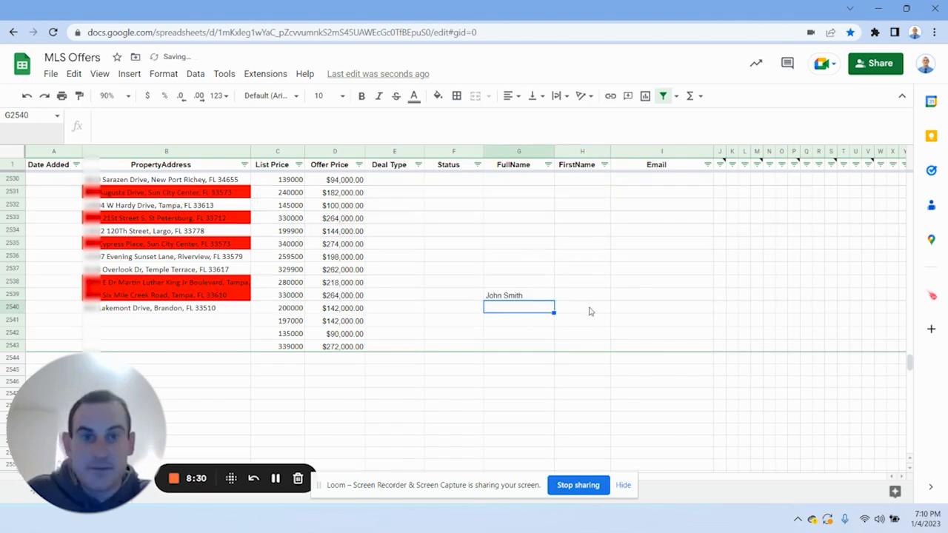
click(533, 298)
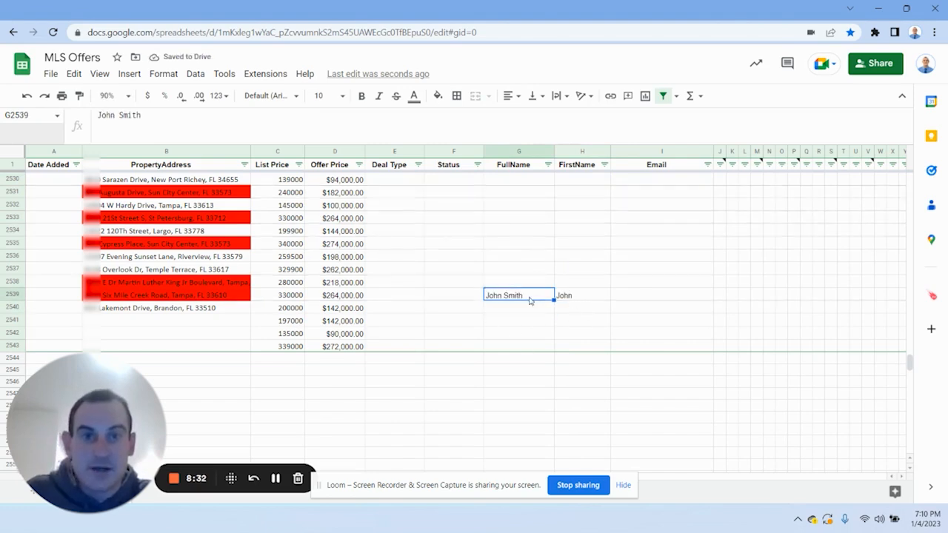
click(578, 281)
Step: Copy the agent's full name from G2269 and search Google for it plus "tampa florida real estate email"
click(629, 284)
key(ctrl+Up)
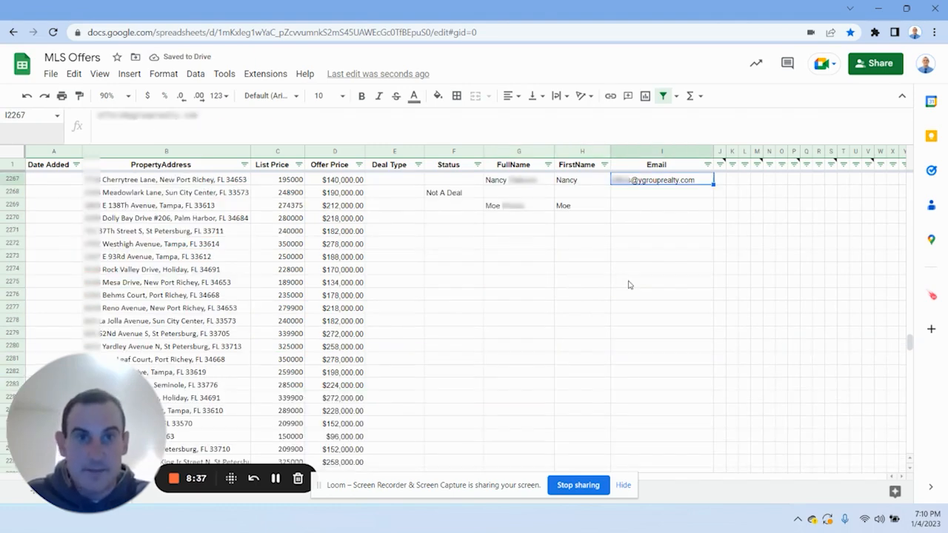
click(512, 210)
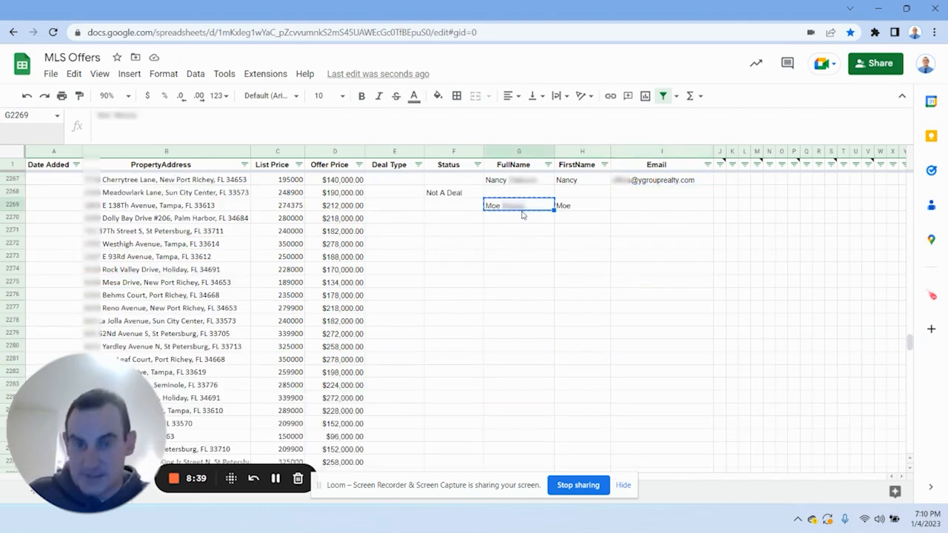
key(ctrl+Tab)
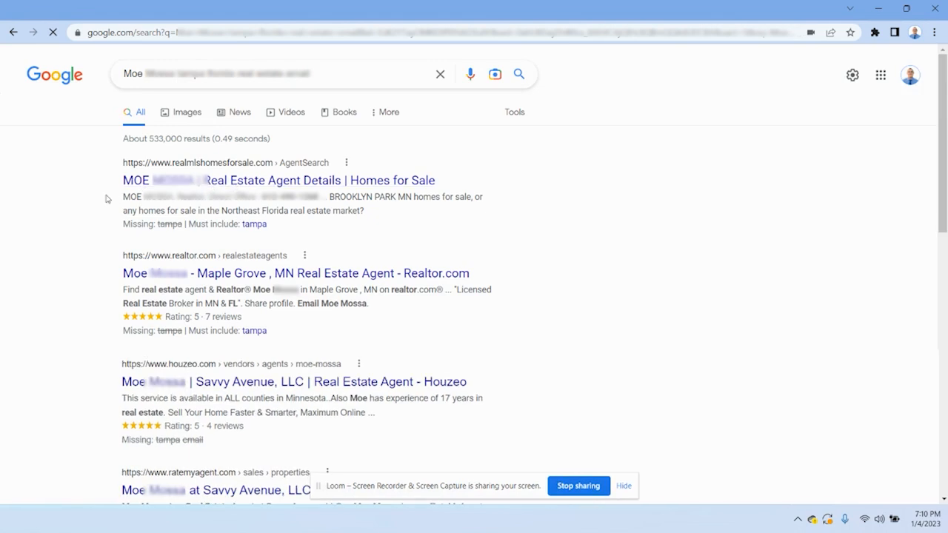
Step: Copy the agent's email address from the realMLS agent details page into the Email cell I2269 of the MLS Offers sheet
right_click(194, 185)
click(237, 273)
click(661, 9)
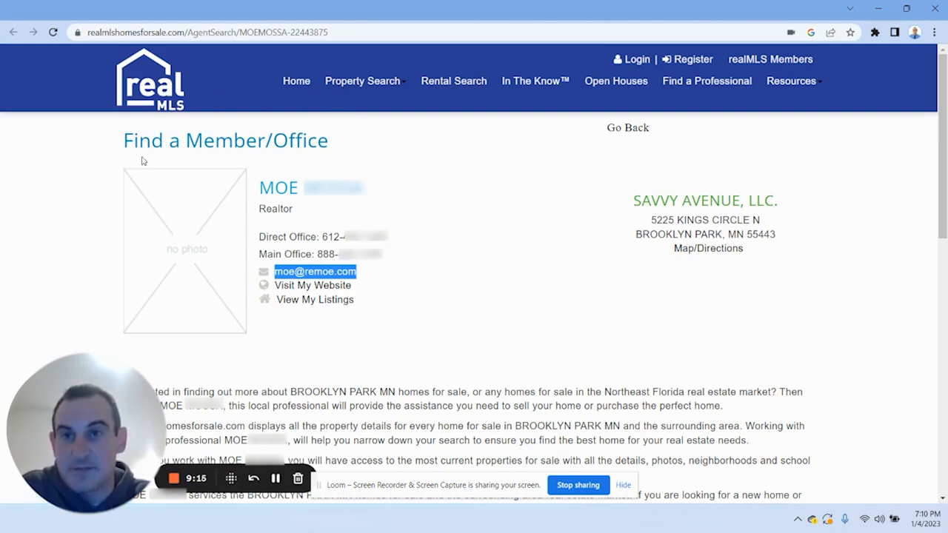
right_click(345, 273)
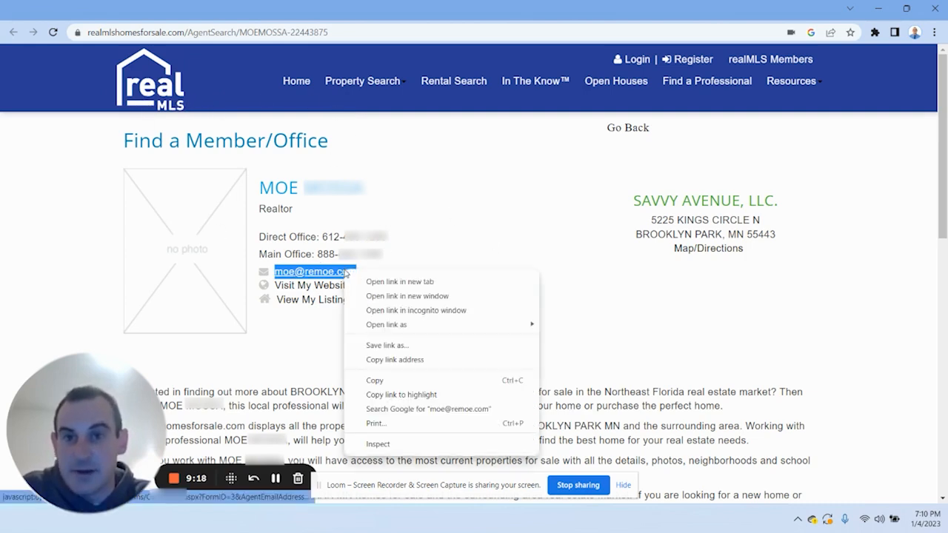
click(382, 380)
key(alt+Tab)
key(ctrl+v)
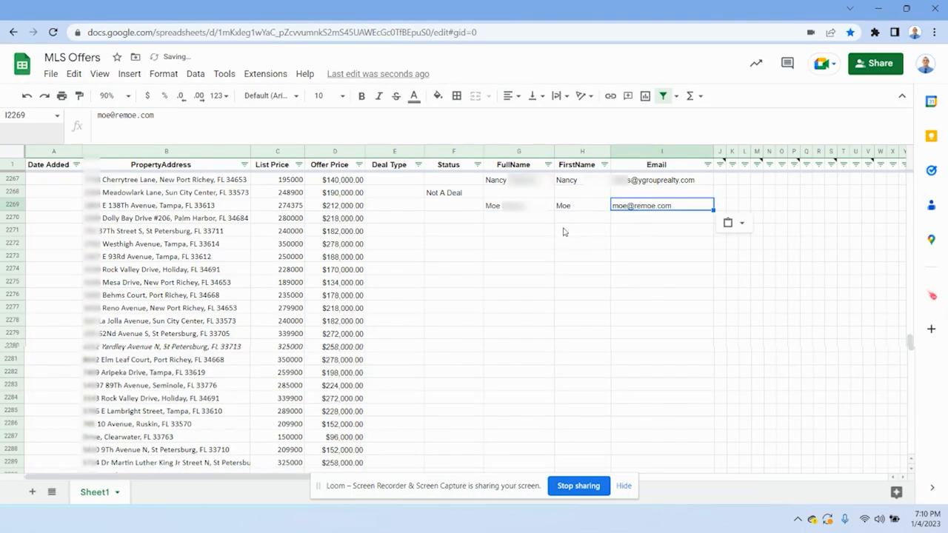
Step: Review the statuses and agent contact details recorded in rows 2266 to 2269
click(561, 232)
scroll(426, 282, up, 2)
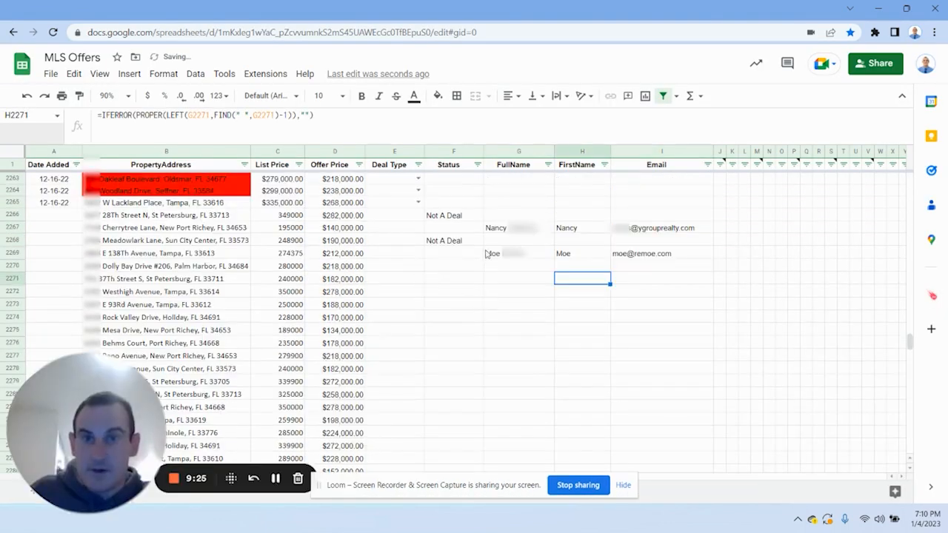
click(447, 230)
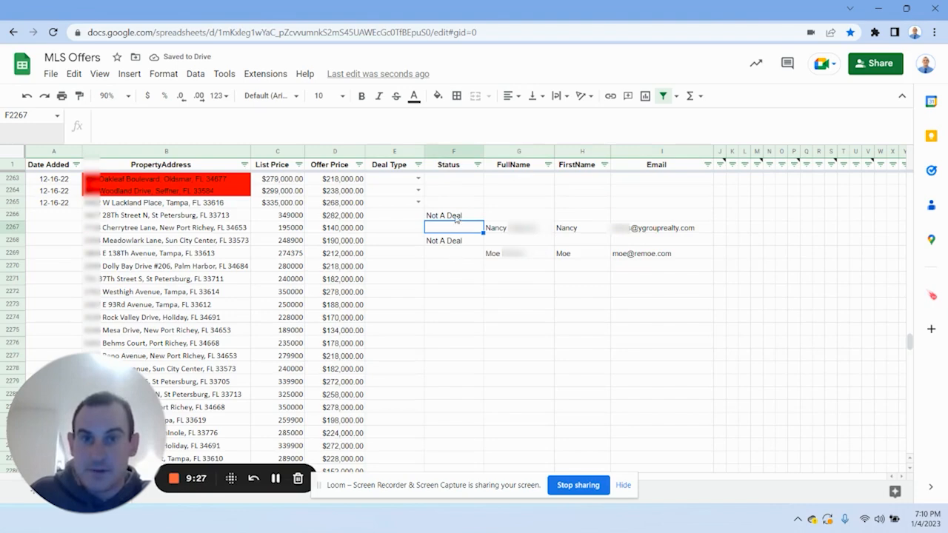
key(Up)
key(shift+space)
click(447, 242)
key(shift+space)
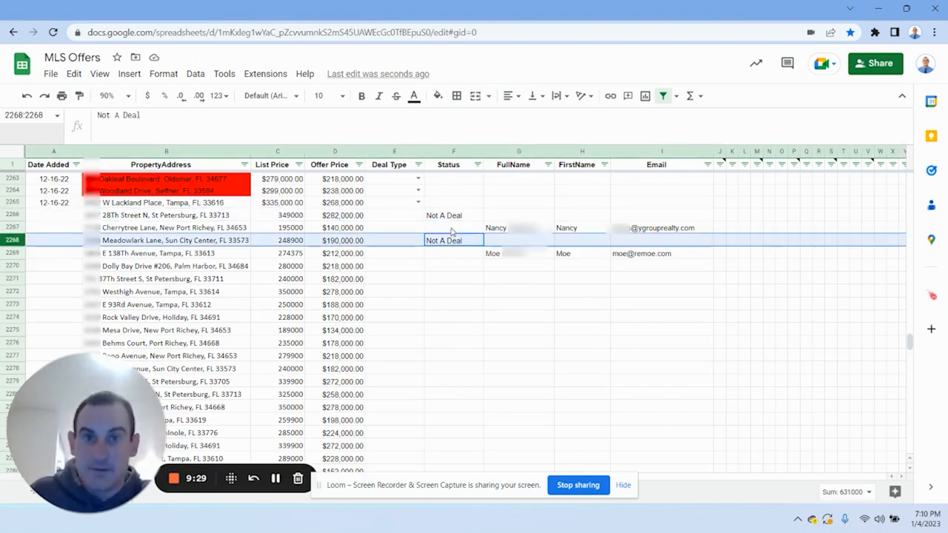
key(Up)
key(shift+Right)
key(shift+Right)
key(shift+Right)
key(Down)
key(Down)
key(shift+Right)
key(shift+Right)
key(shift+Right)
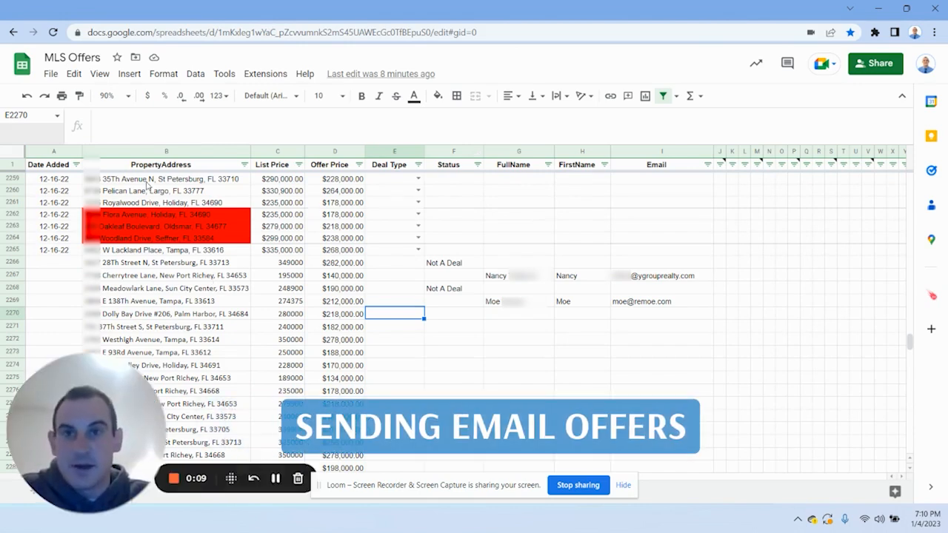
click(267, 77)
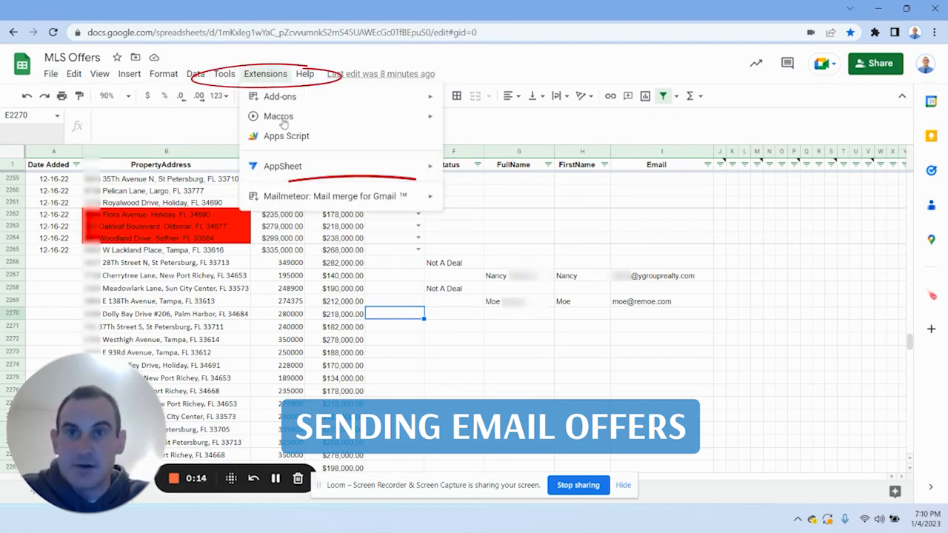
mouse_move(345, 200)
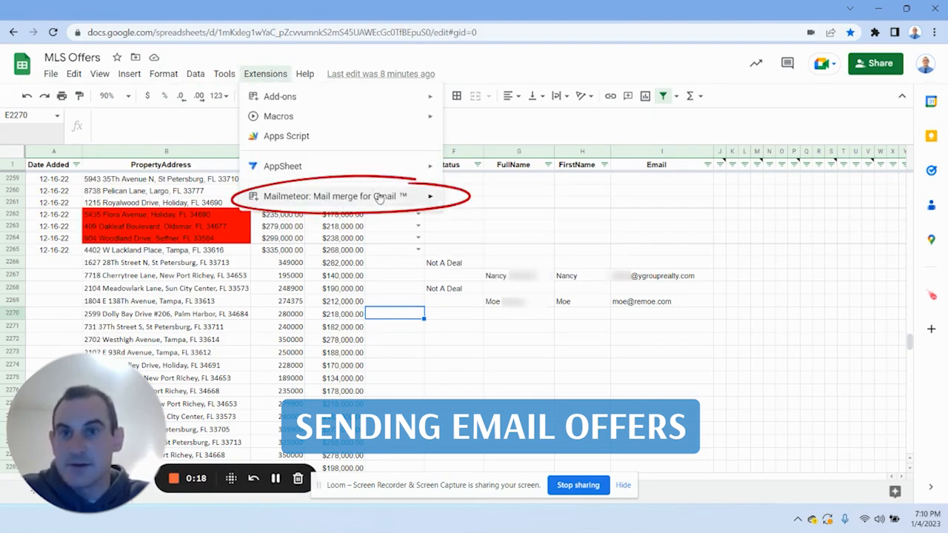
click(186, 126)
Step: Search Google for "mailmeteor" in a new browser tab and open the Mailmeteor website
key(ctrl+t)
text(mailmete)
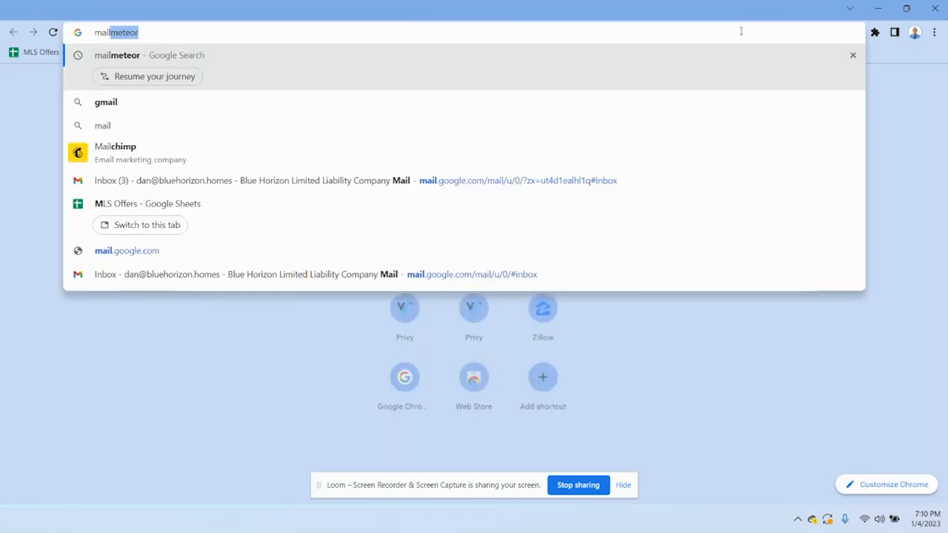
text(or)
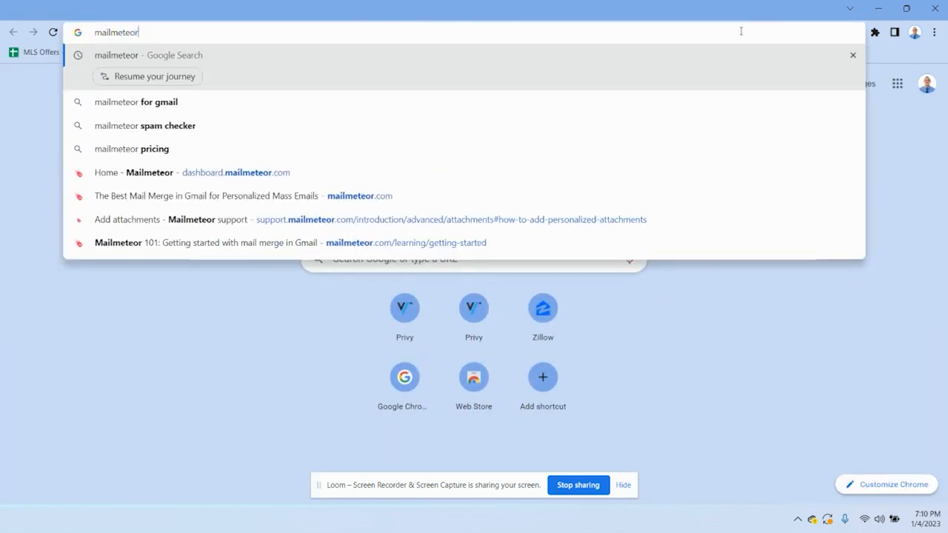
key(Return)
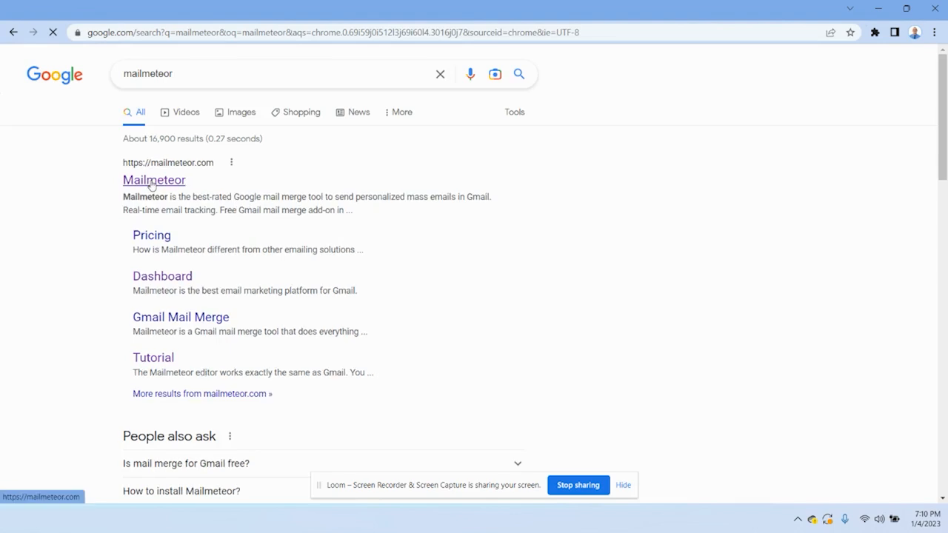
click(152, 184)
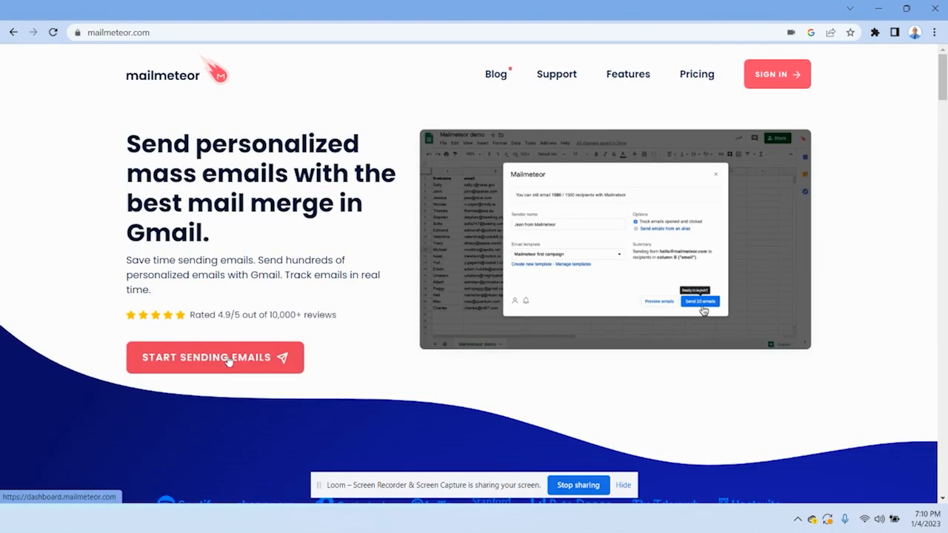
Step: Go to the Mailmeteor dashboard and open the "How to install Mailmeteor?" video from its getting-started guide
click(229, 359)
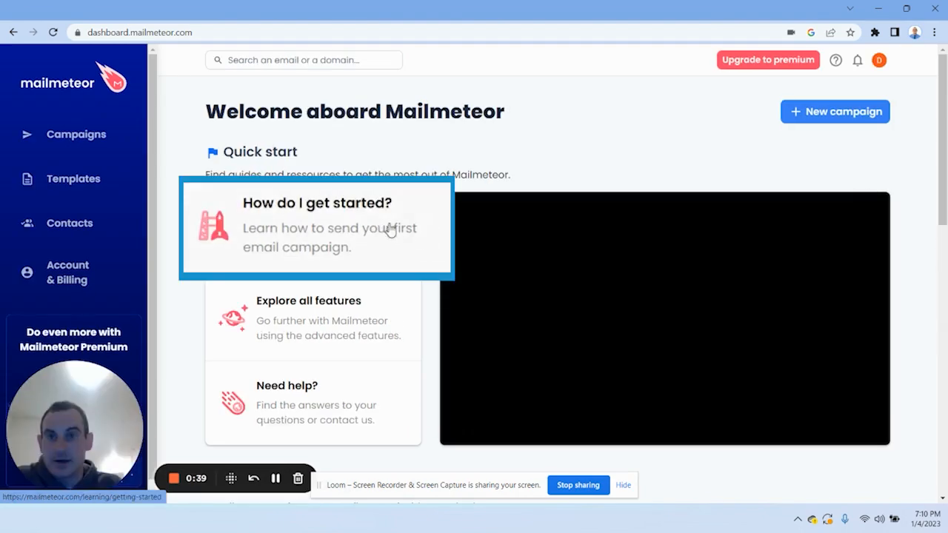
click(386, 228)
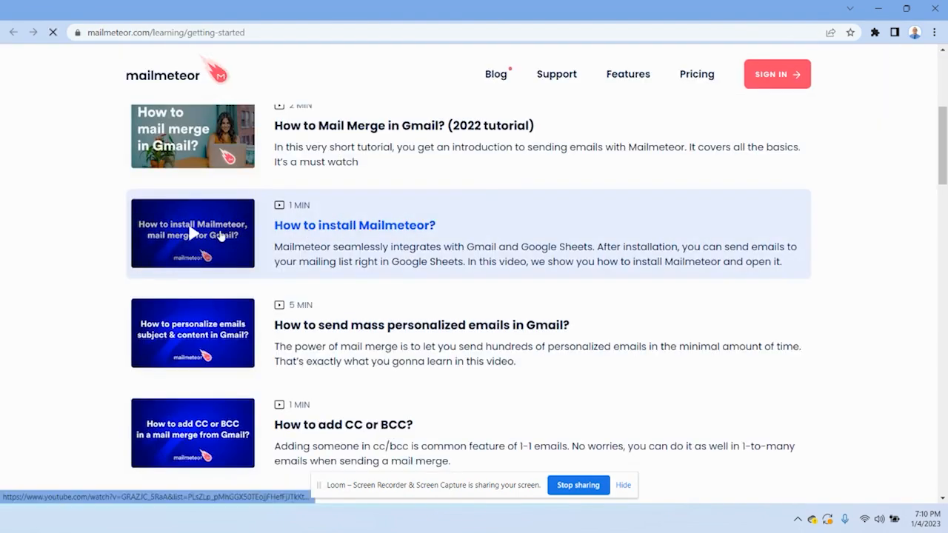
click(307, 227)
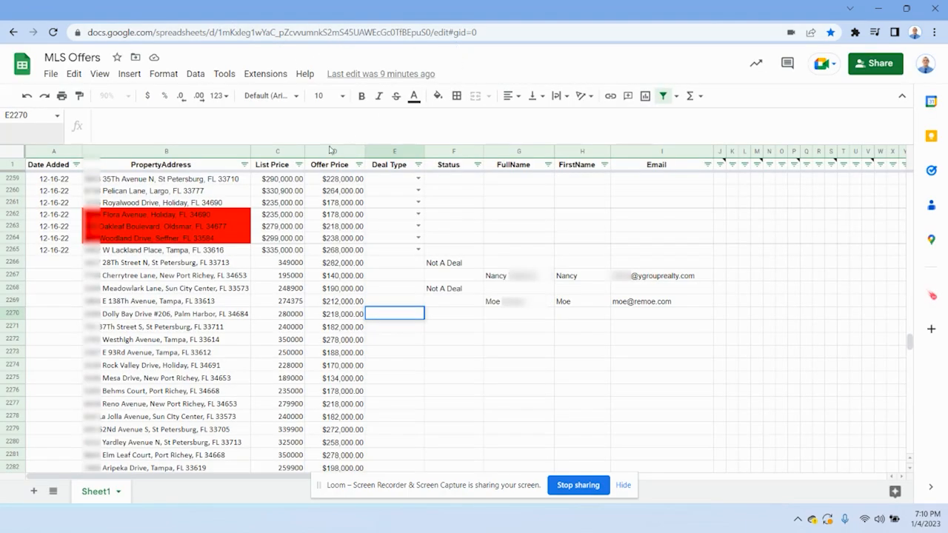
Step: Launch the Mailmeteor add-on from the MLS Offers sheet and check how many recipients can be emailed
click(258, 77)
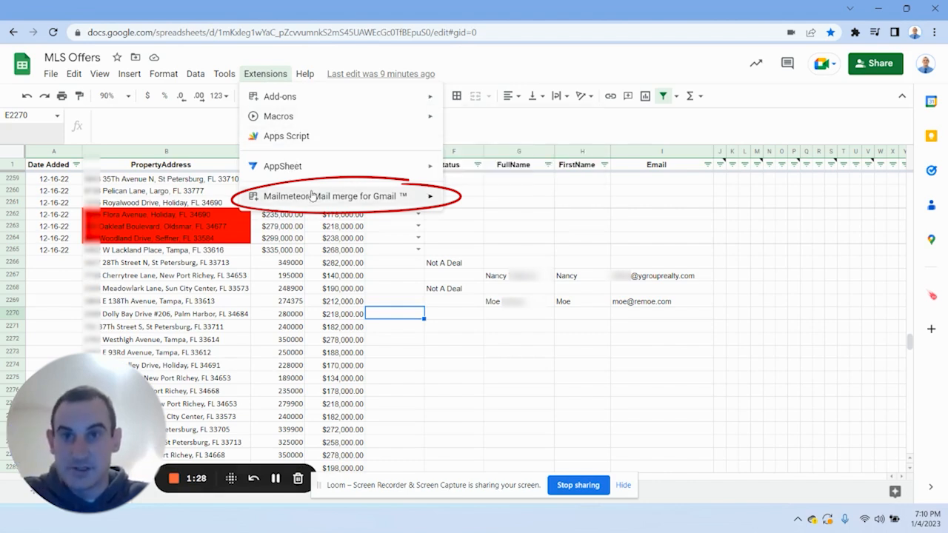
mouse_move(312, 195)
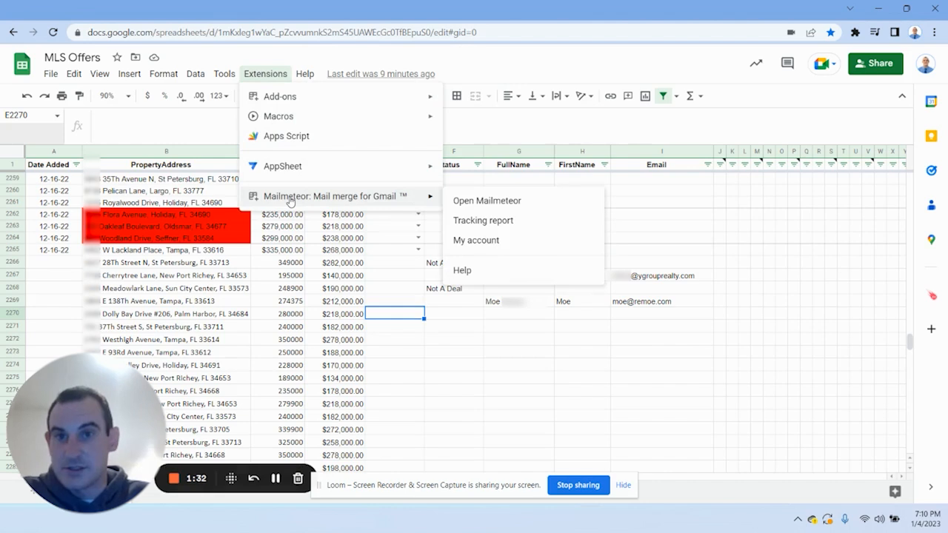
click(489, 201)
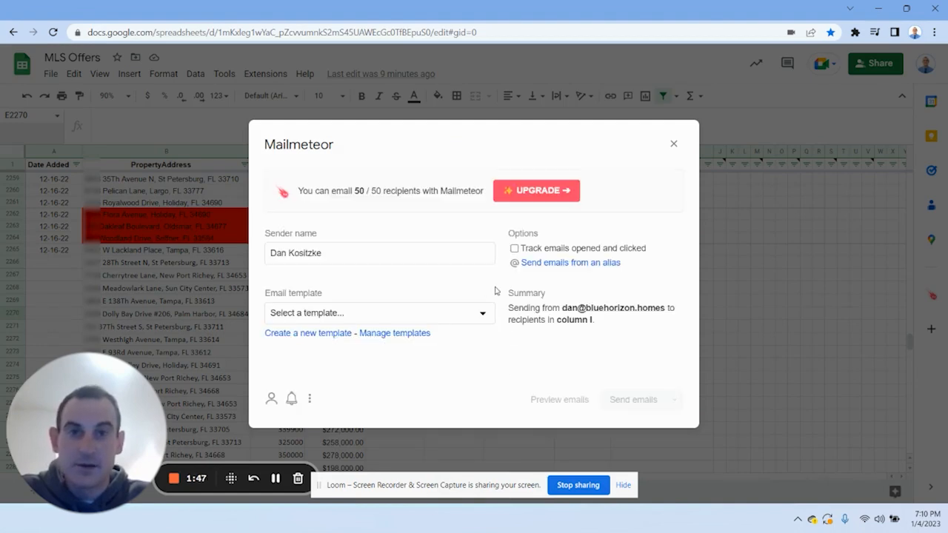
drag(338, 190, 406, 190)
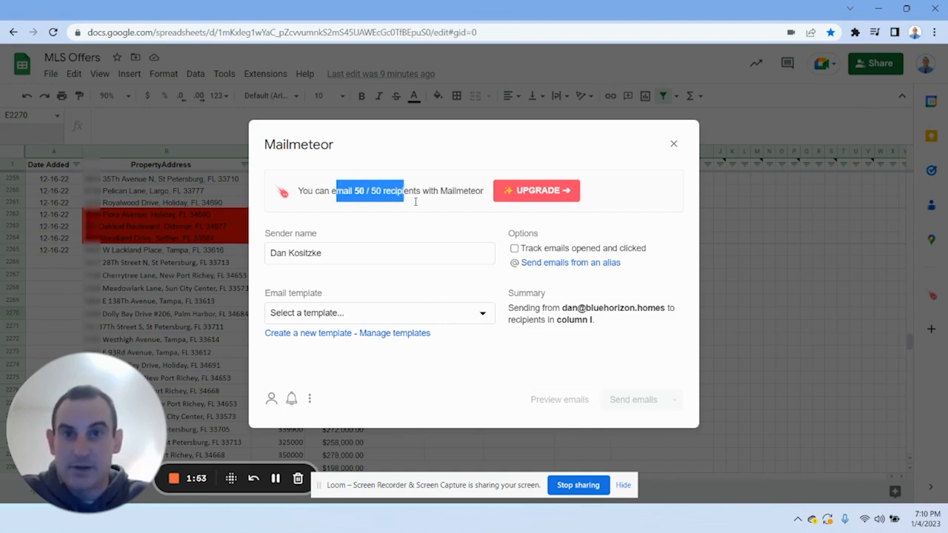
click(420, 189)
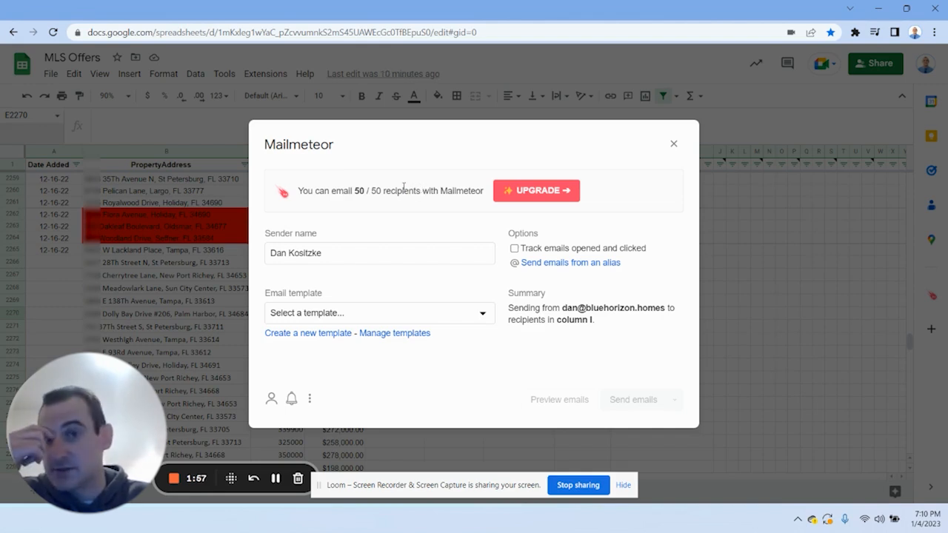
drag(337, 190, 409, 193)
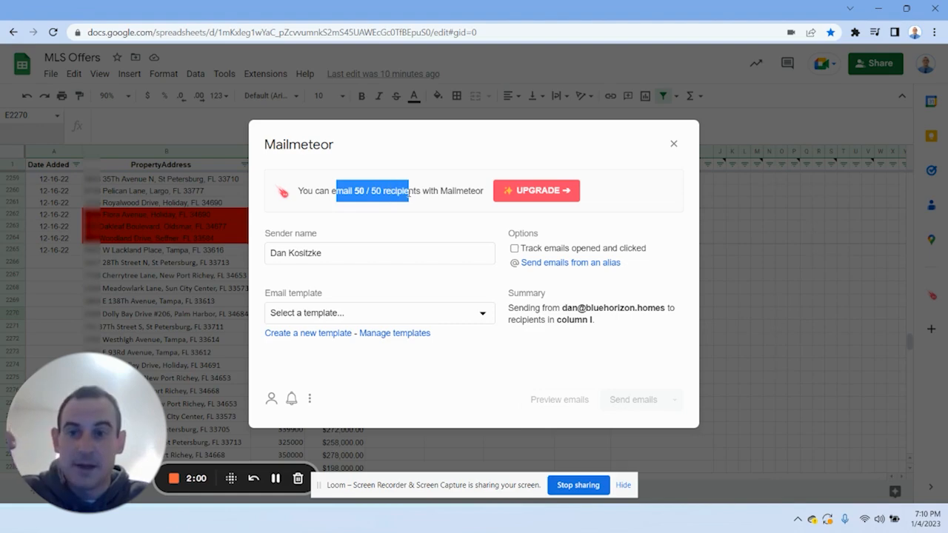
Step: Compare Mailmeteor's upgrade plans, including the Pro plan's automatic follow-up emails, and return to the add-on in the sheet
click(518, 194)
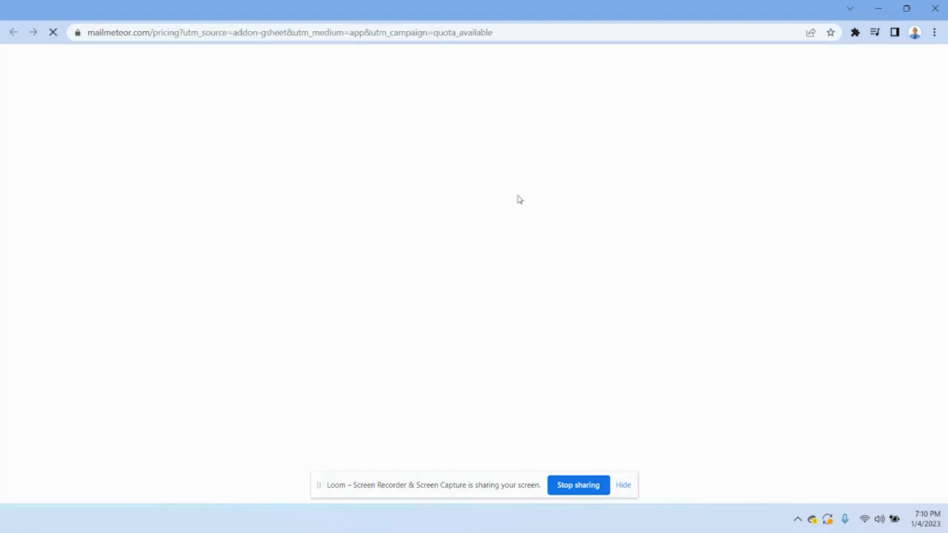
scroll(363, 214, down, 1)
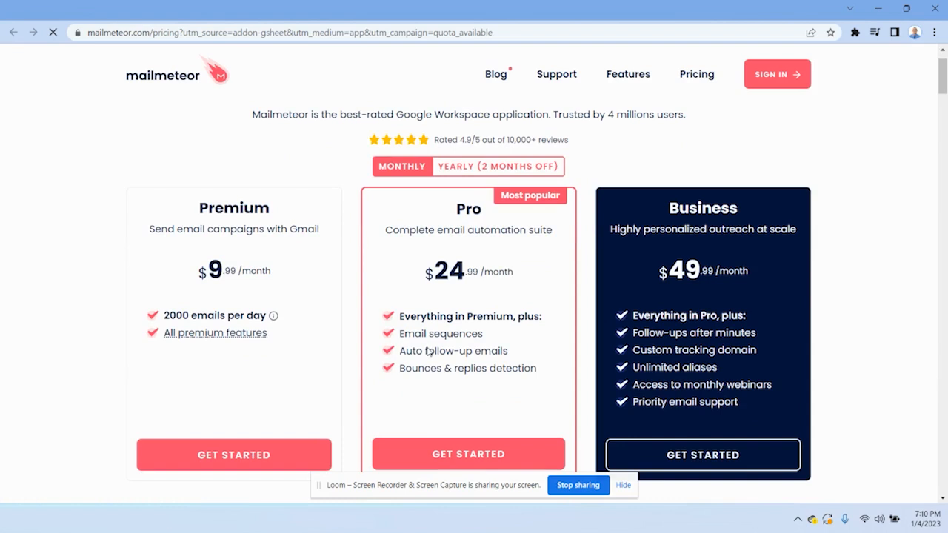
drag(509, 355, 400, 353)
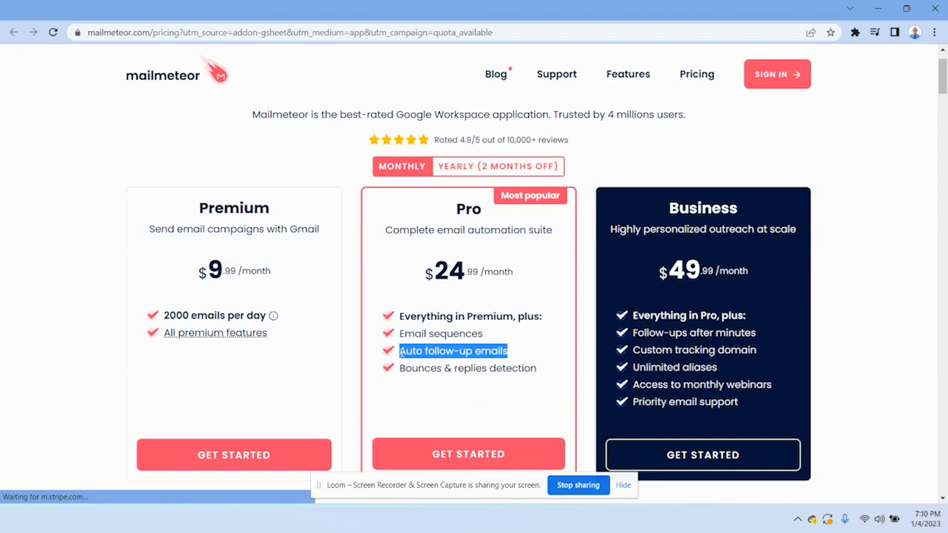
key(ctrl+w)
click(472, 216)
Step: Look through the saved email templates and open the {{ PropertyAddress }} template for editing
click(343, 317)
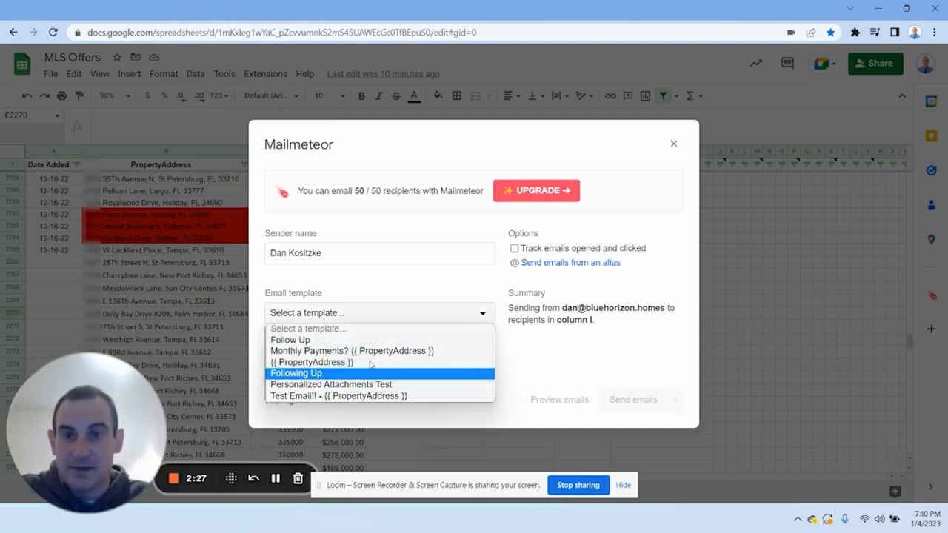
click(497, 361)
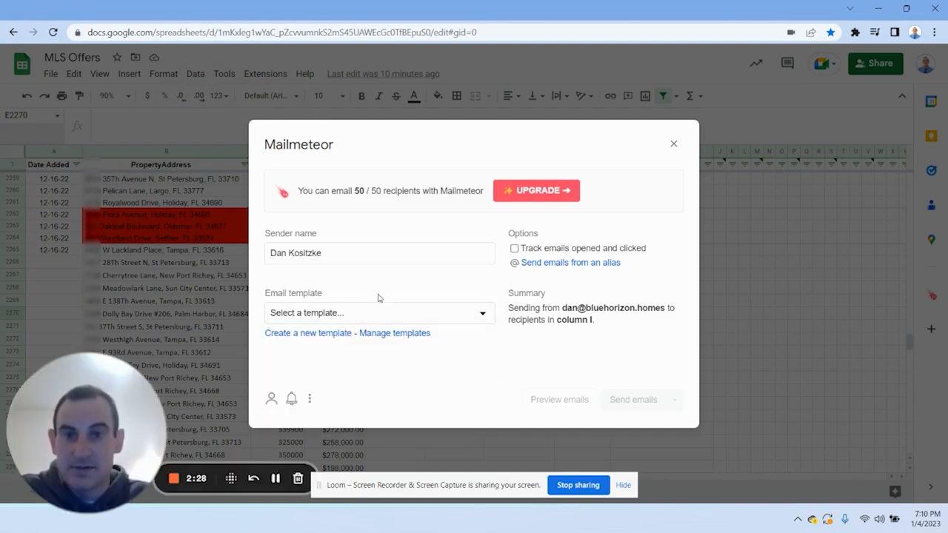
click(391, 335)
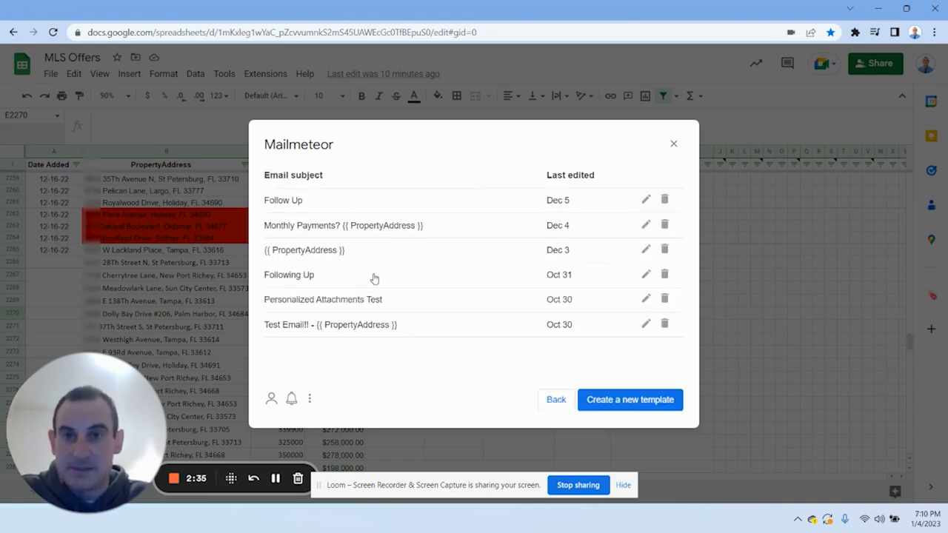
click(645, 252)
Step: Examine the {{ PropertyAddress }} variable used as the template's email subject
drag(353, 176, 264, 179)
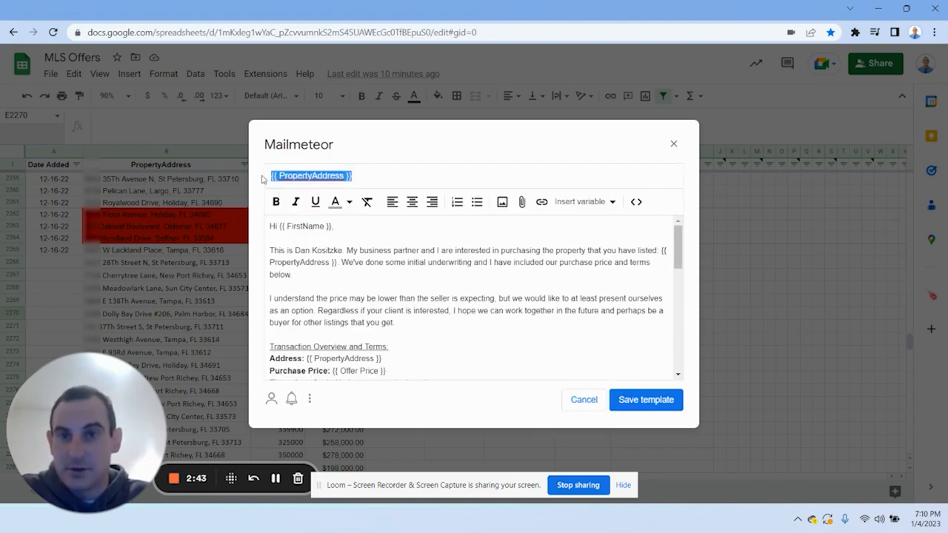
click(366, 175)
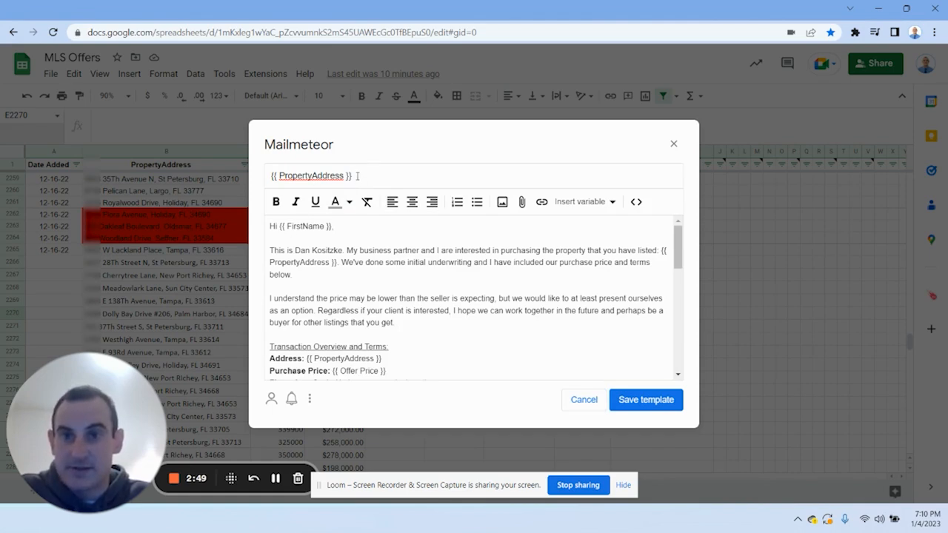
drag(357, 176, 283, 178)
click(371, 178)
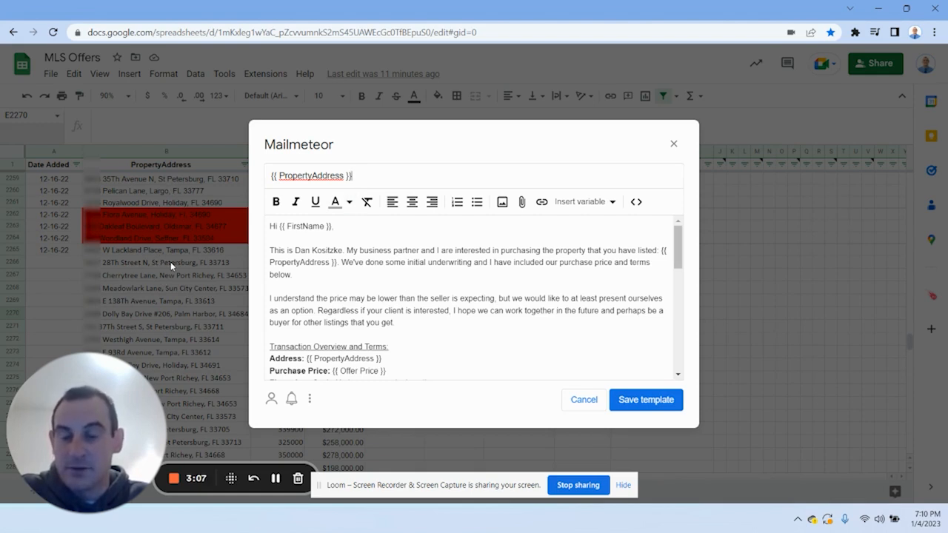
drag(359, 175, 267, 181)
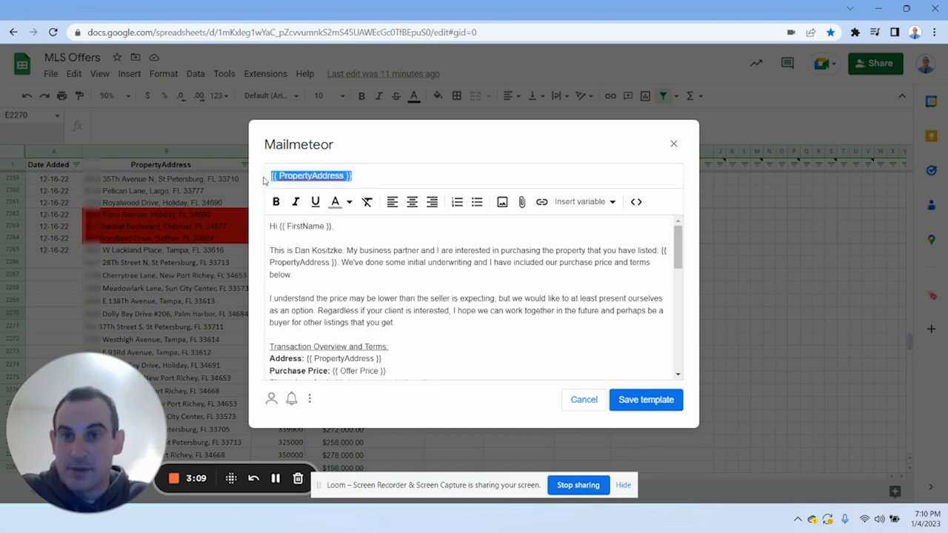
click(353, 227)
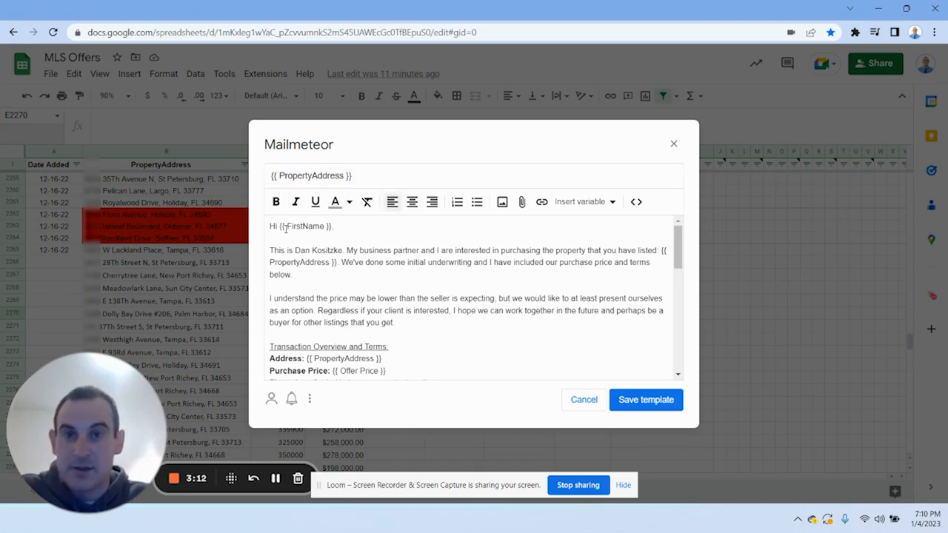
Step: Review the FirstName, PropertyAddress and Offer Price variables in the template body, reading through to the signature
drag(279, 226, 332, 226)
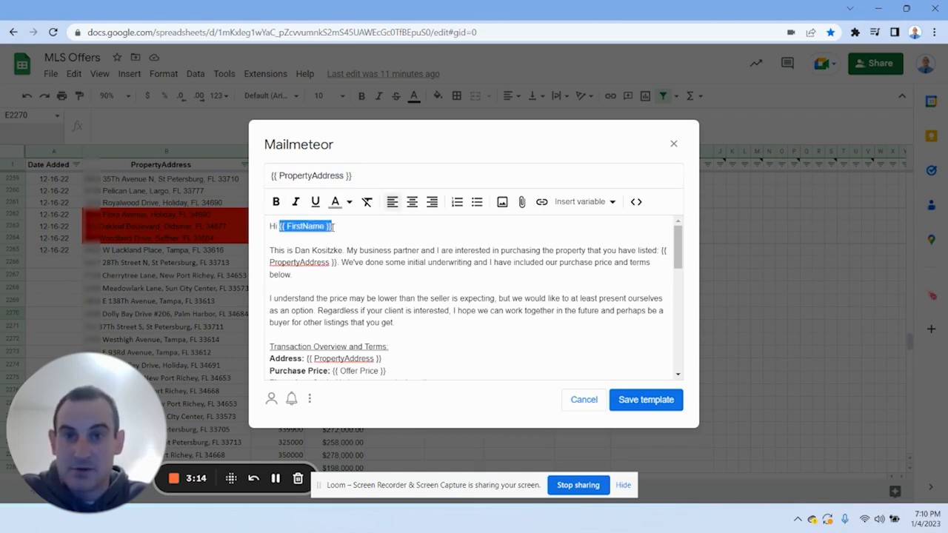
click(344, 236)
drag(337, 262, 268, 264)
scroll(431, 314, down, 1)
drag(382, 297, 308, 297)
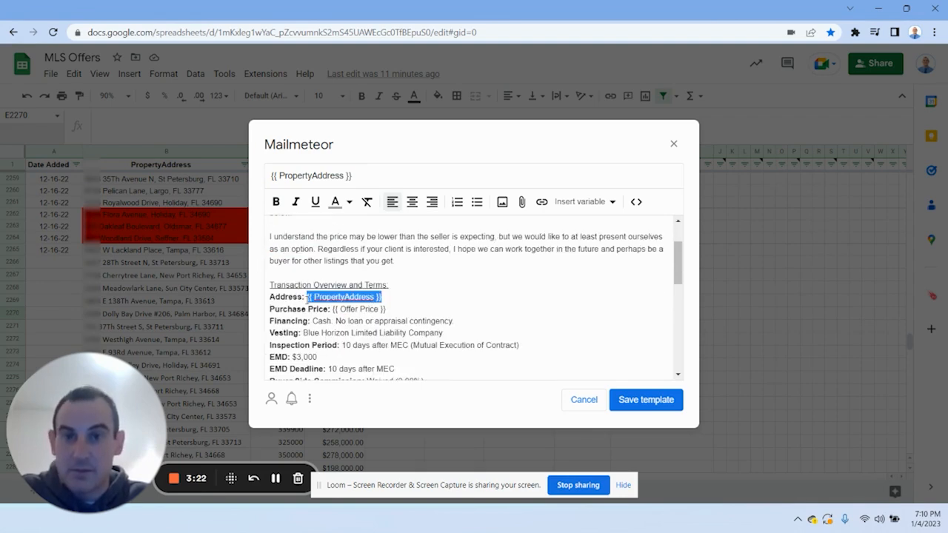
drag(387, 308, 334, 309)
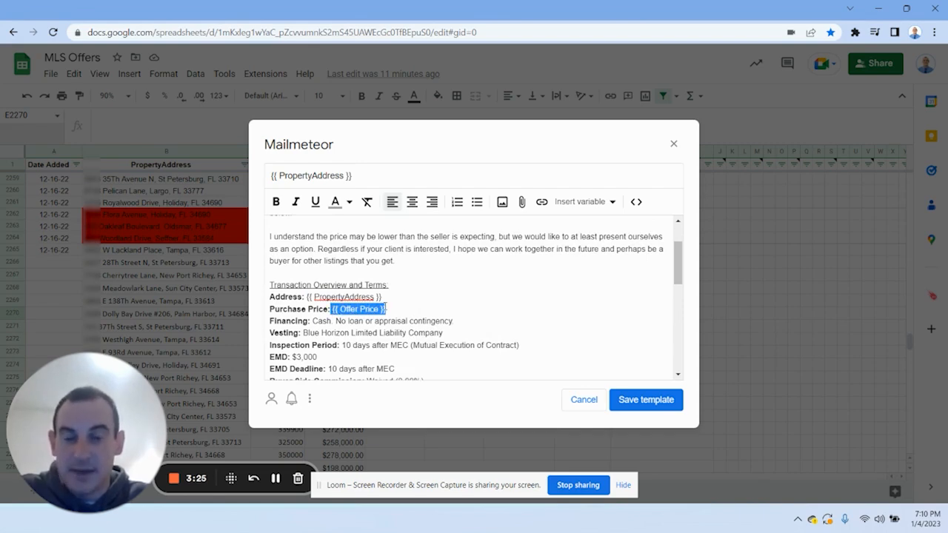
click(401, 308)
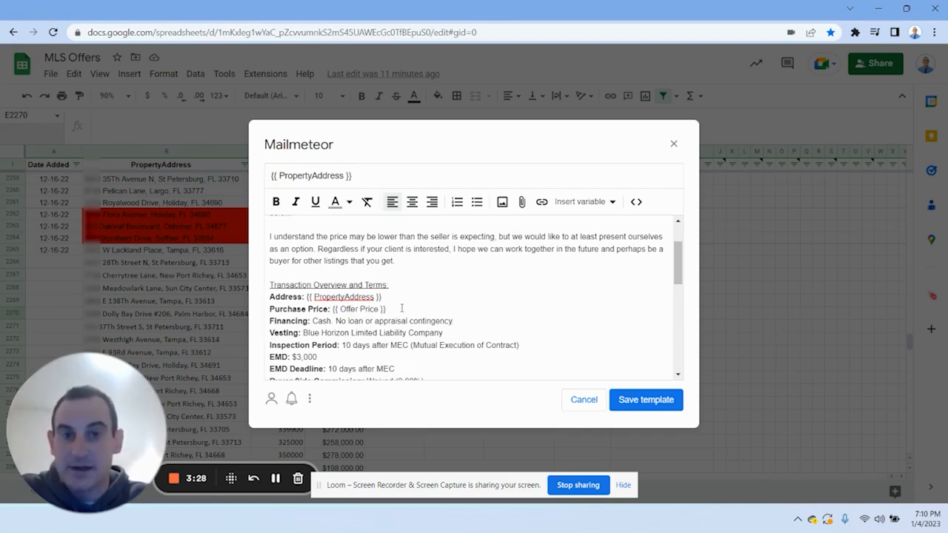
scroll(409, 320, down, 6)
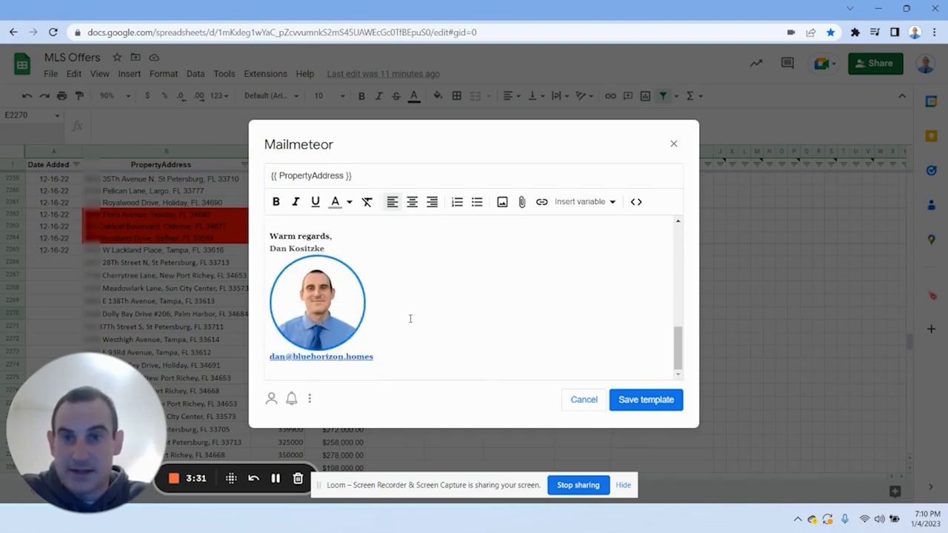
Step: Copy the whole email body from greeting to signature and paste it into a new blank Word document
scroll(408, 322, up, 10)
drag(271, 226, 451, 436)
key(ctrl+c)
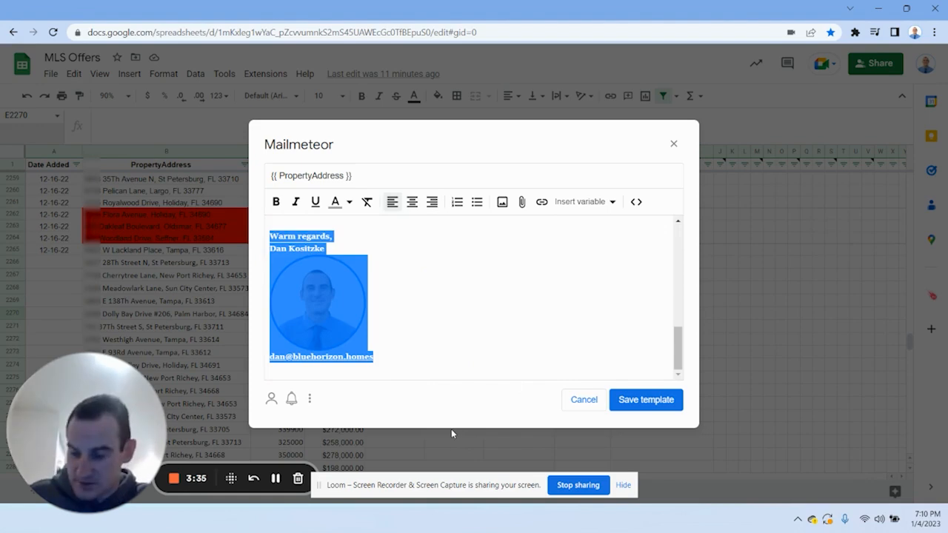
key(super)
text(word)
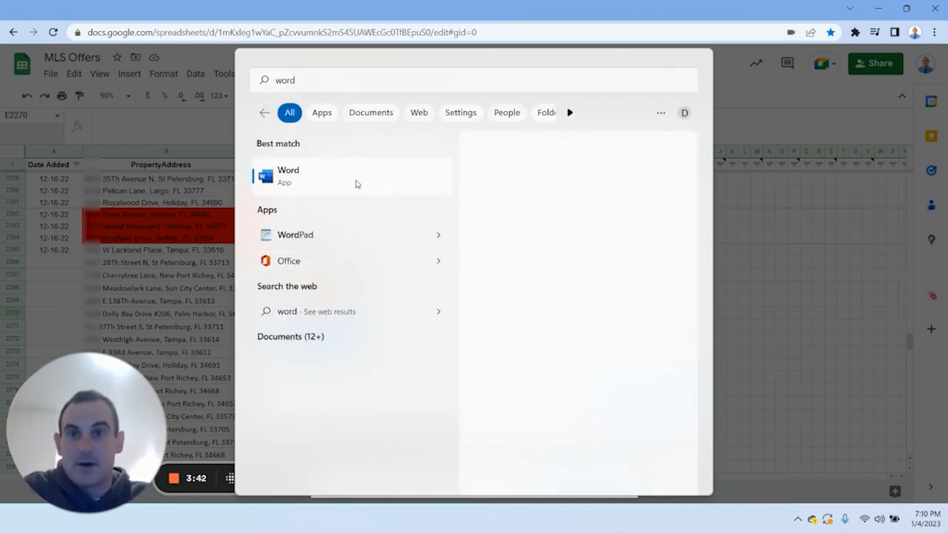
click(357, 182)
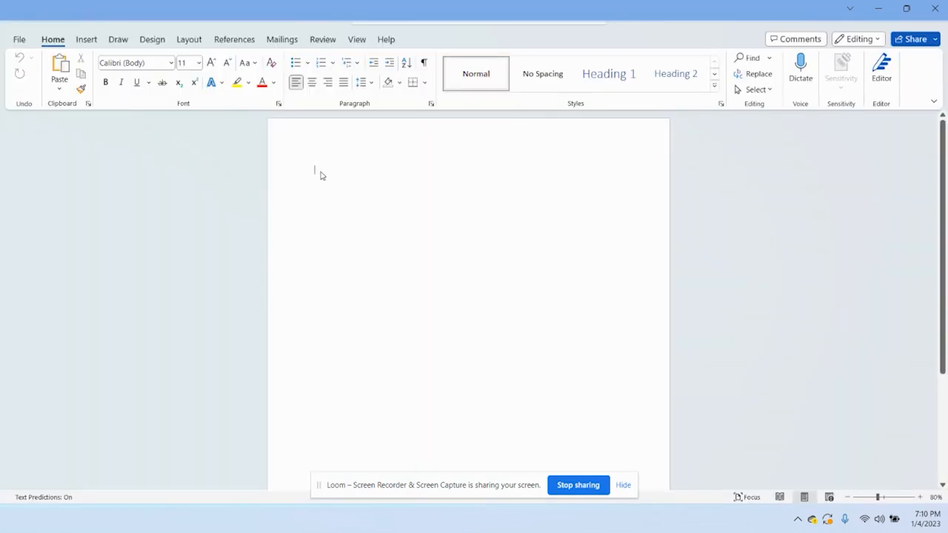
key(ctrl+v)
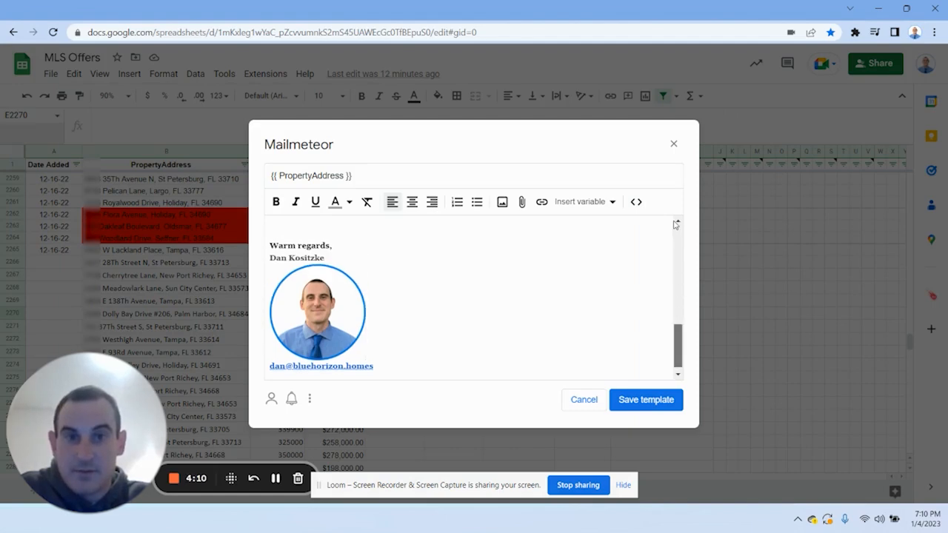
click(480, 313)
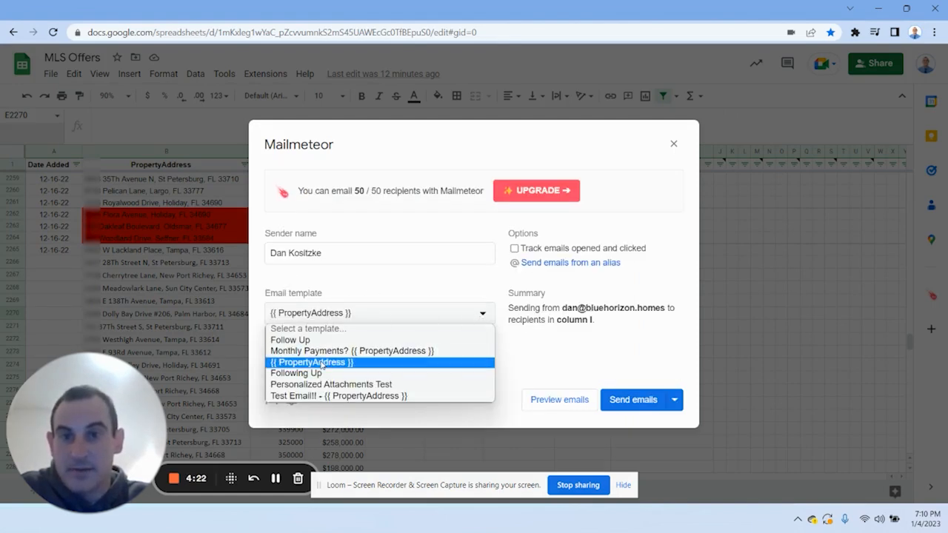
click(326, 363)
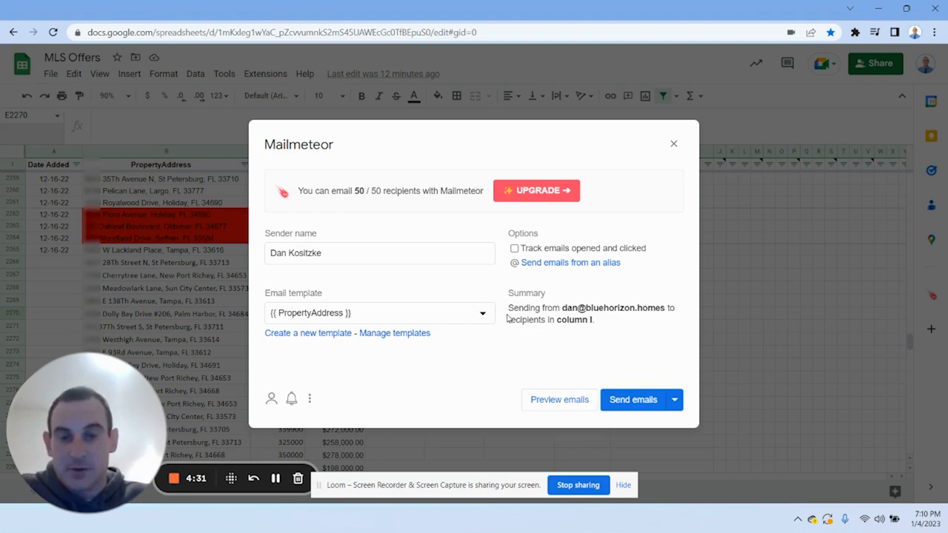
click(673, 144)
click(270, 79)
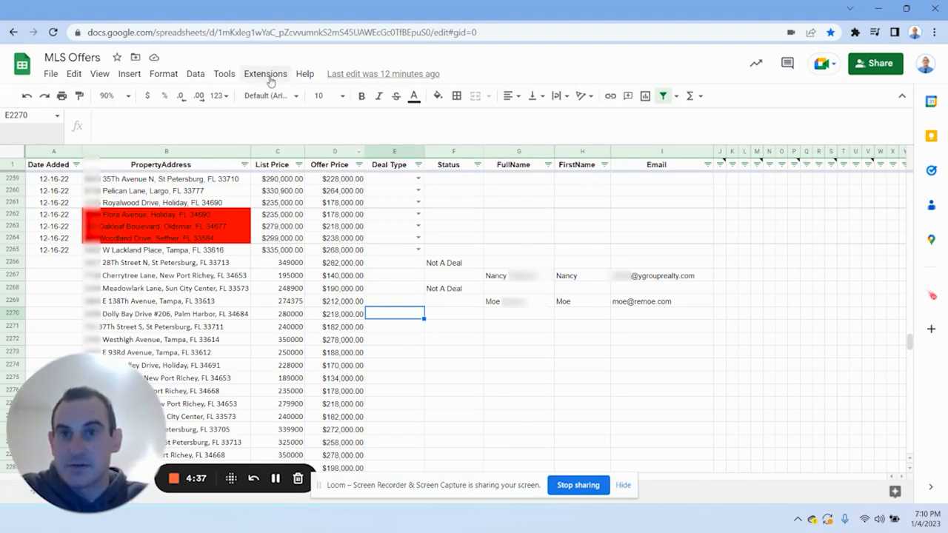
mouse_move(294, 200)
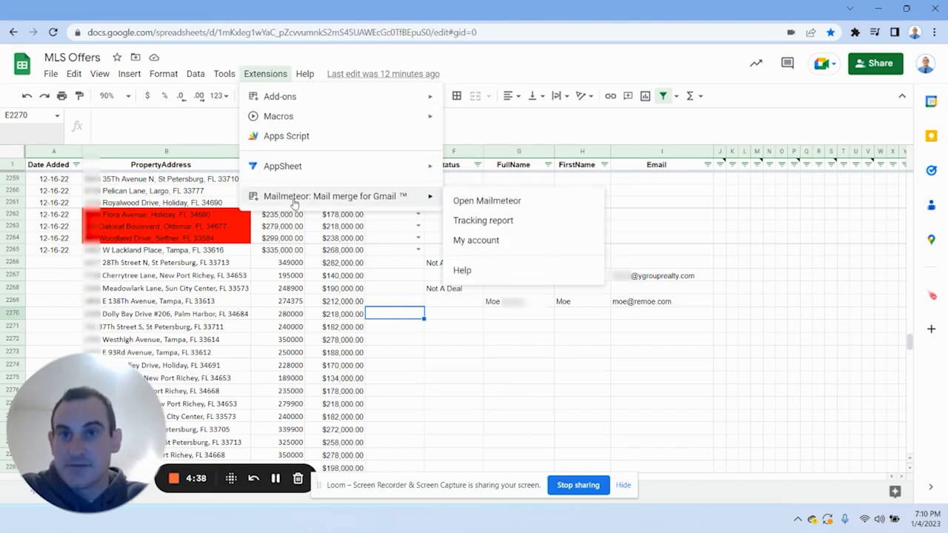
click(486, 202)
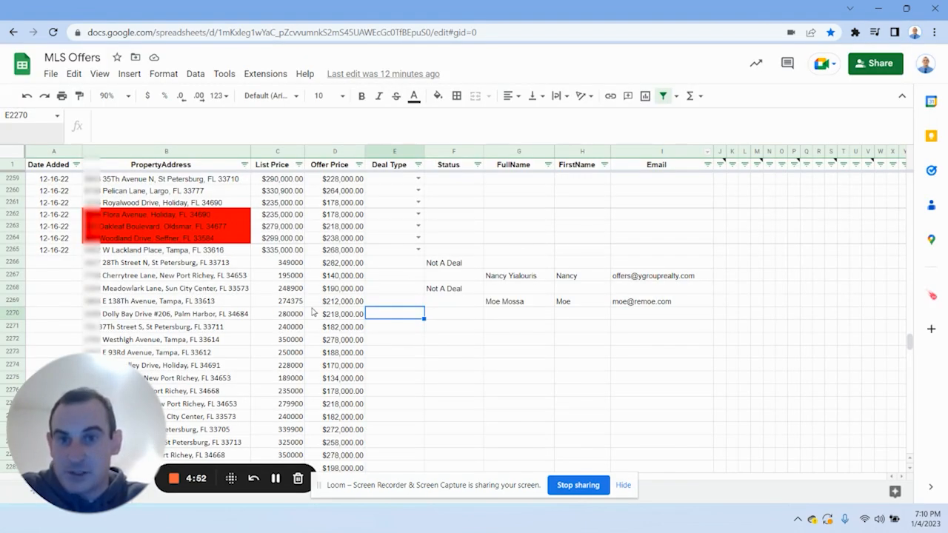
Step: Review the column headers from Date Added to Email and the two undated listing rows that have agent contacts
click(71, 263)
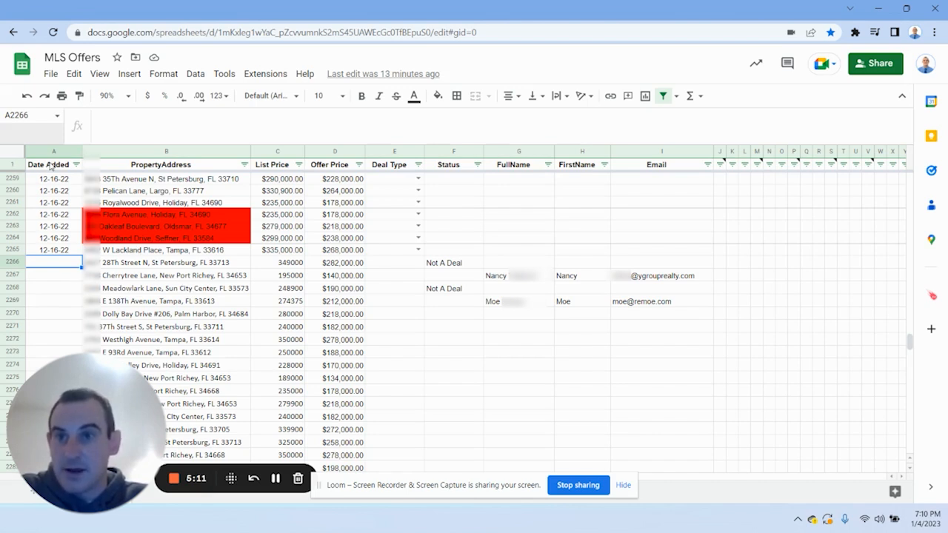
drag(48, 166, 729, 165)
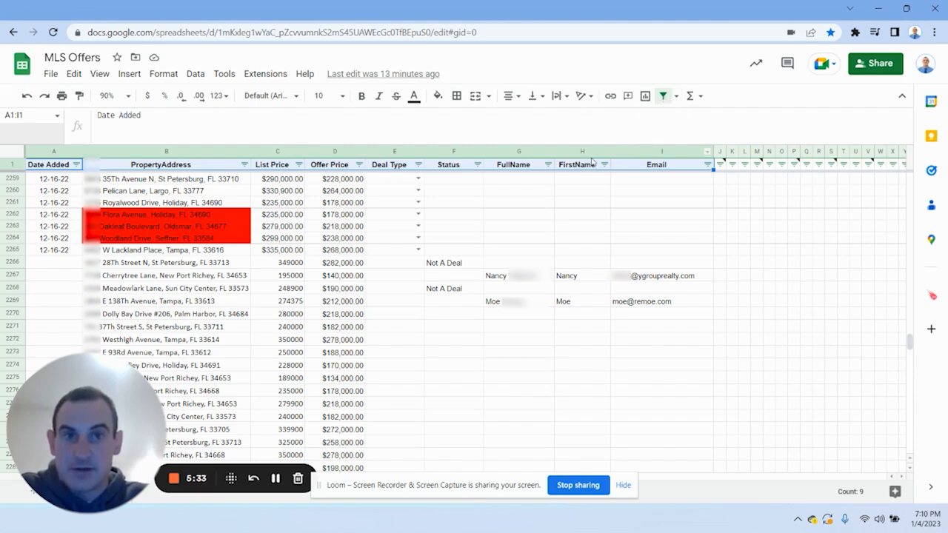
click(74, 264)
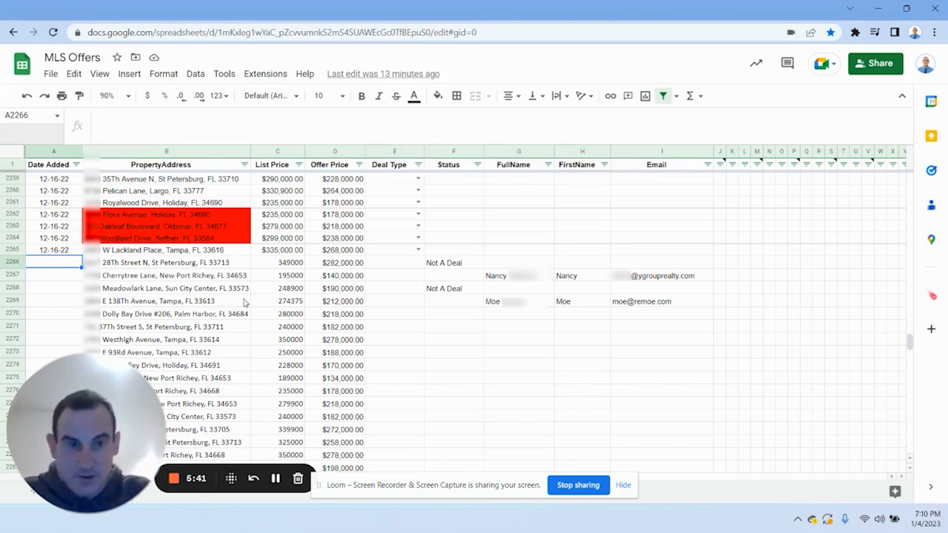
click(150, 275)
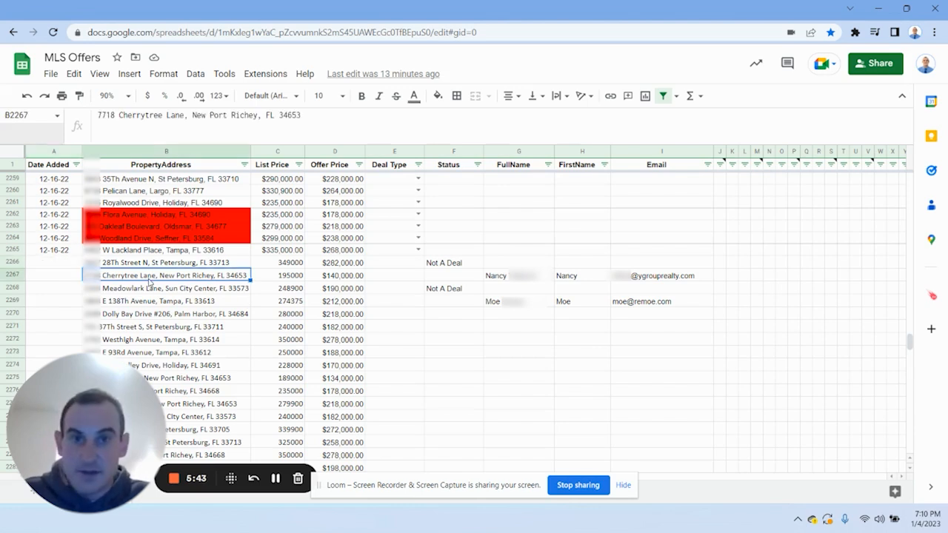
key(shift+space)
click(213, 302)
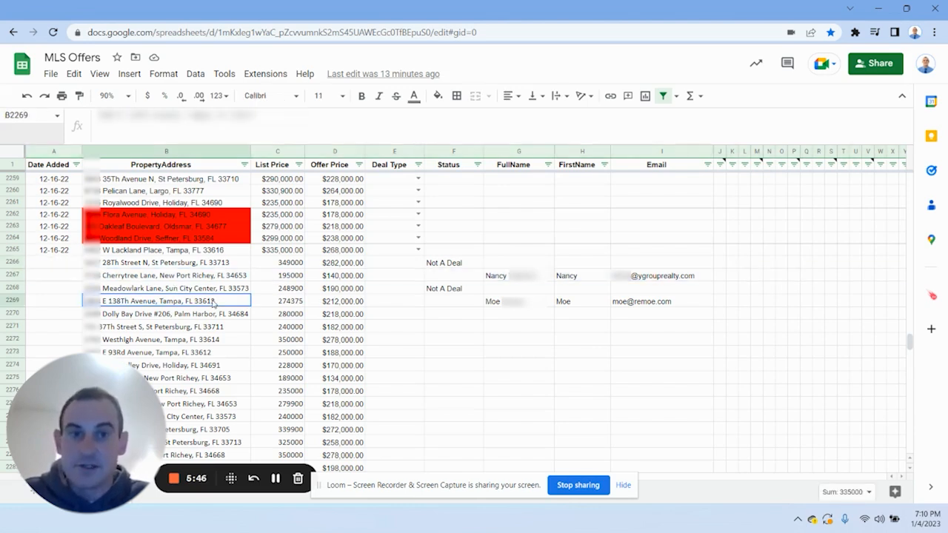
key(shift+space)
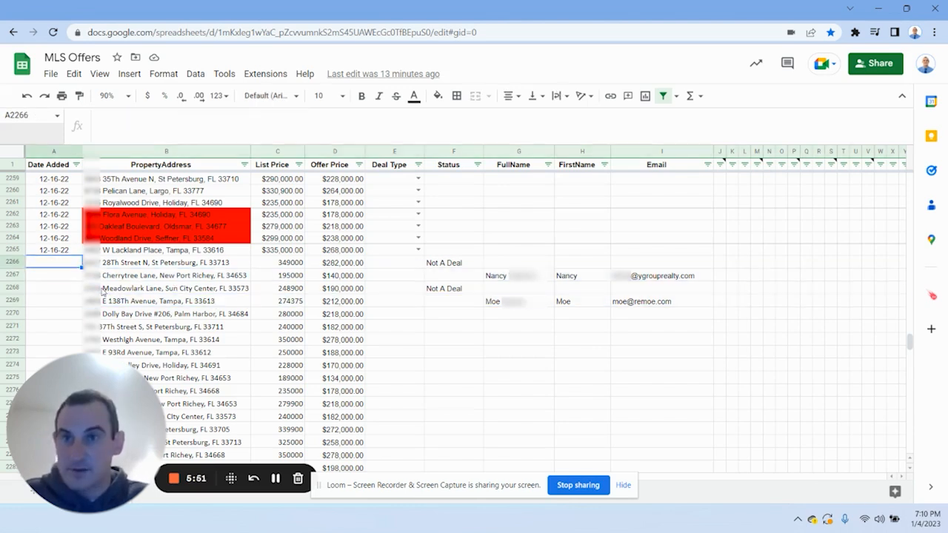
Step: Enter 01-04-23 as the Date Added for the four vetted listings in rows 2266 to 2269
text(01)
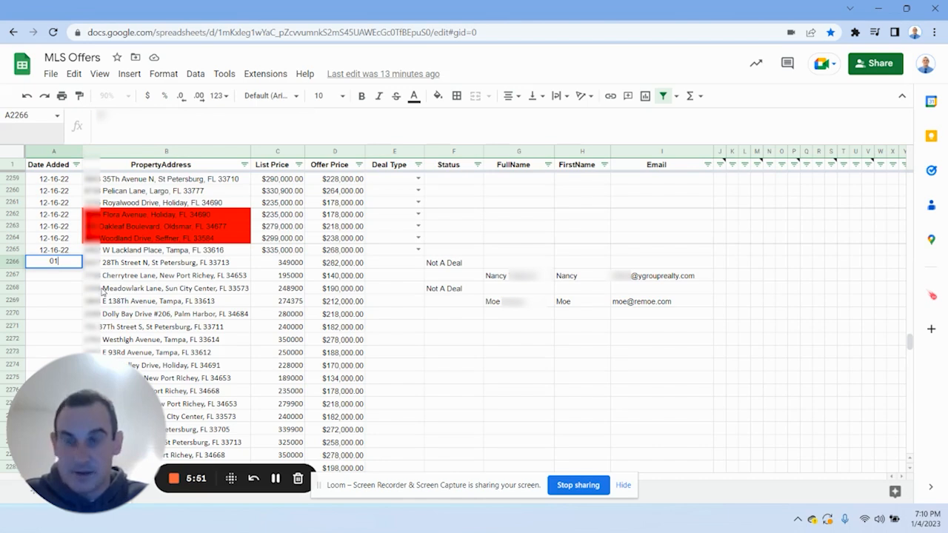
text(-04-23)
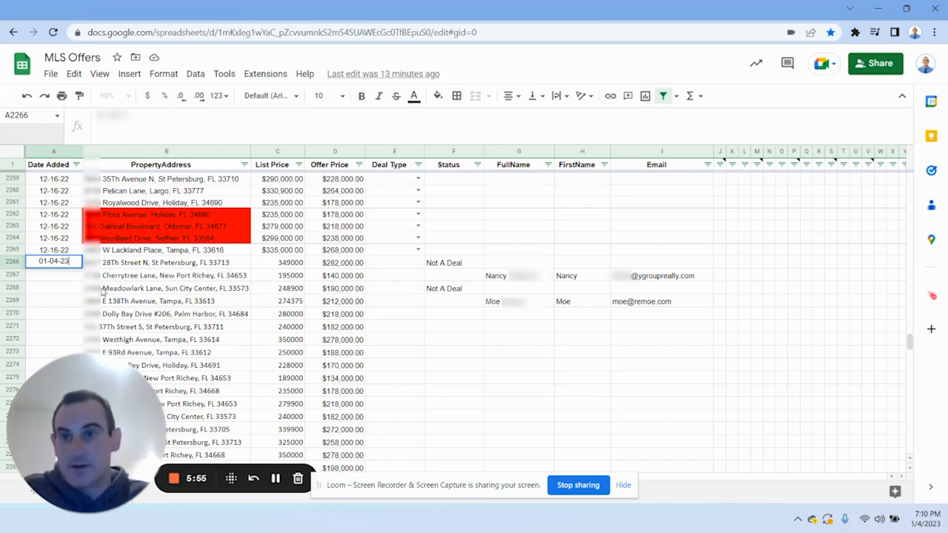
key(Return)
text(01-04-23)
key(Down)
text(01-04-23)
key(Down)
text(01-04-23)
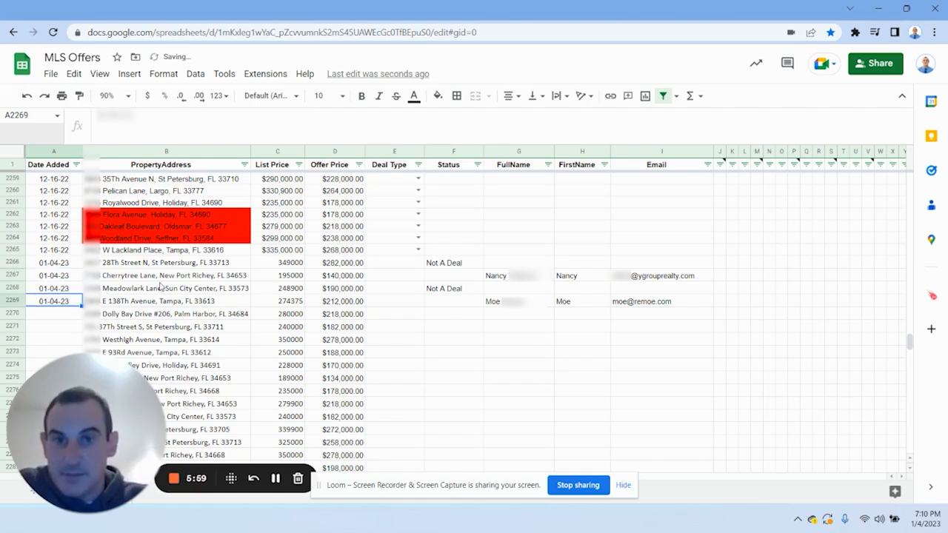
Step: Filter the Date Added column to show only the 01-04-23 entries
click(76, 165)
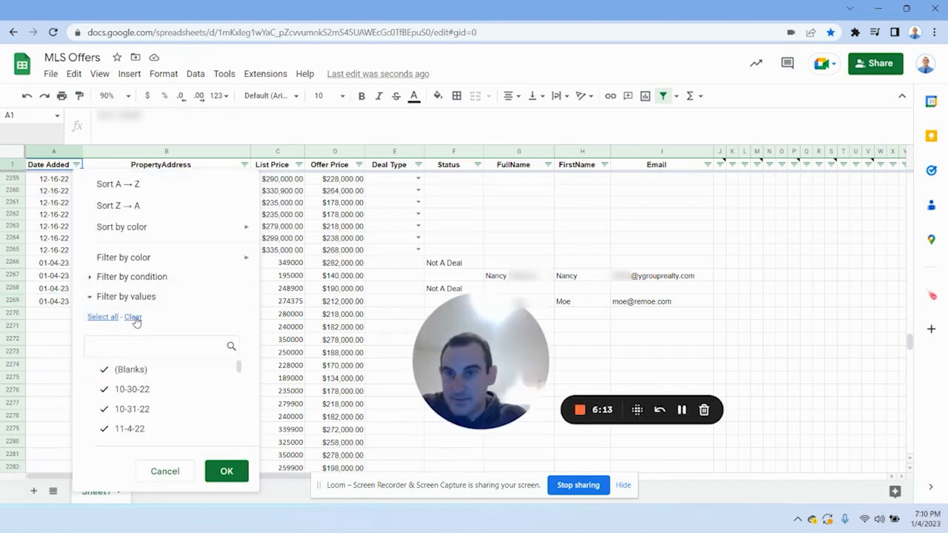
drag(238, 367, 239, 436)
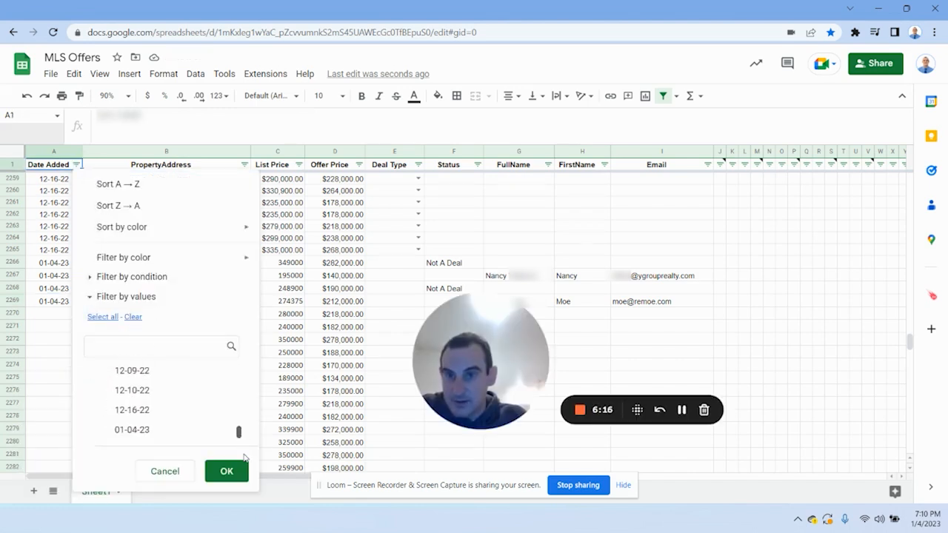
click(143, 436)
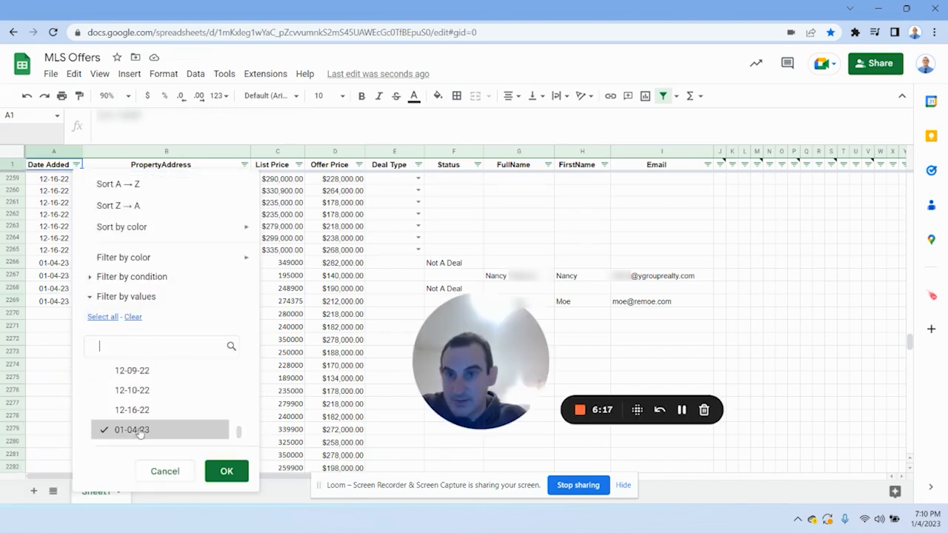
click(222, 472)
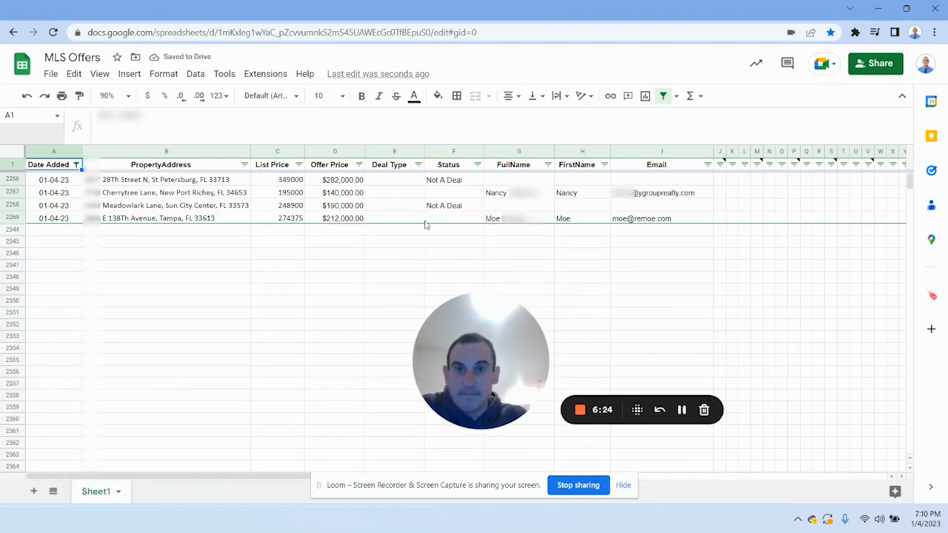
Step: Check the two Not A Deal rows and filter the Status column to exclude the Not A Deal value
click(451, 182)
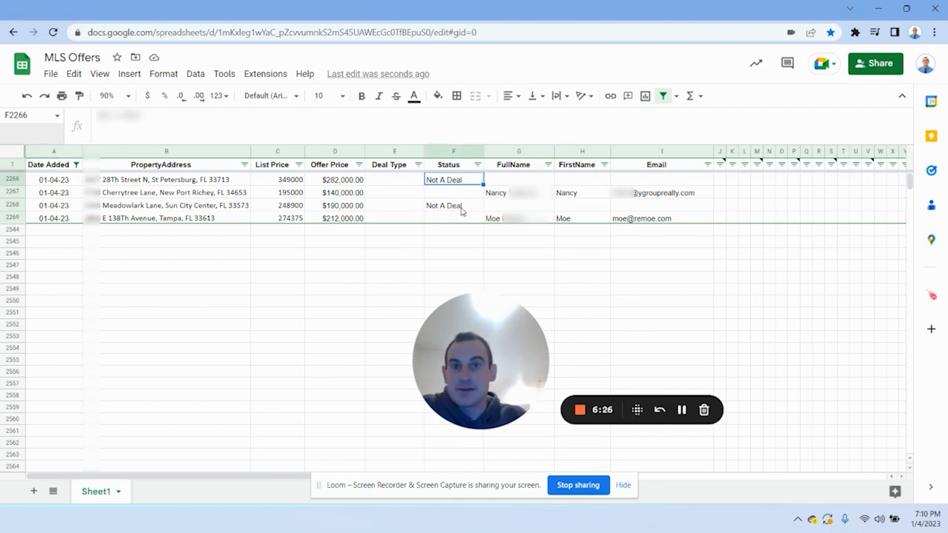
click(459, 207)
key(shift+space)
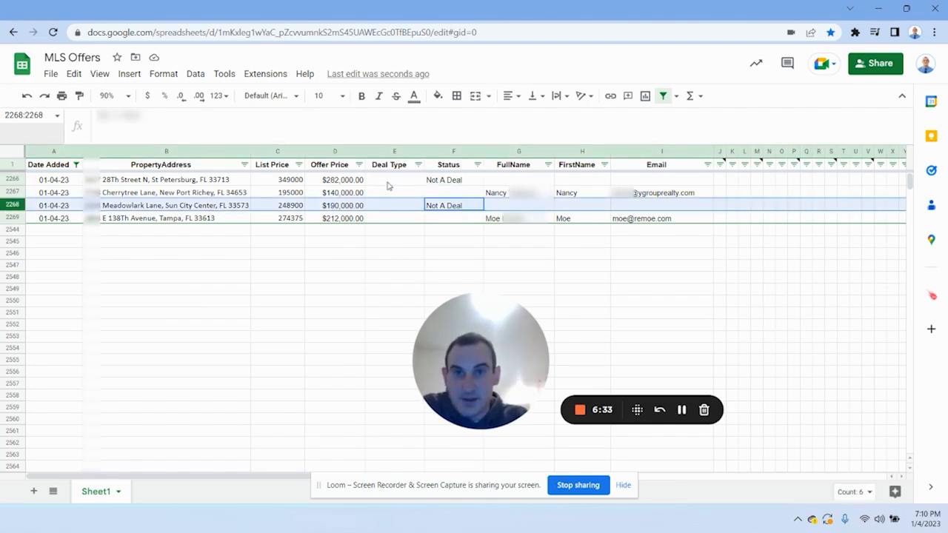
click(477, 166)
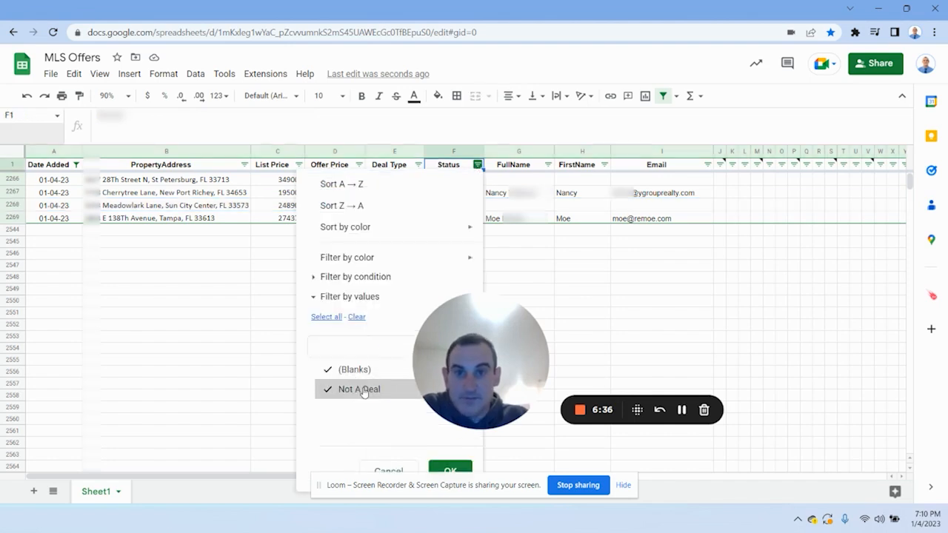
click(362, 389)
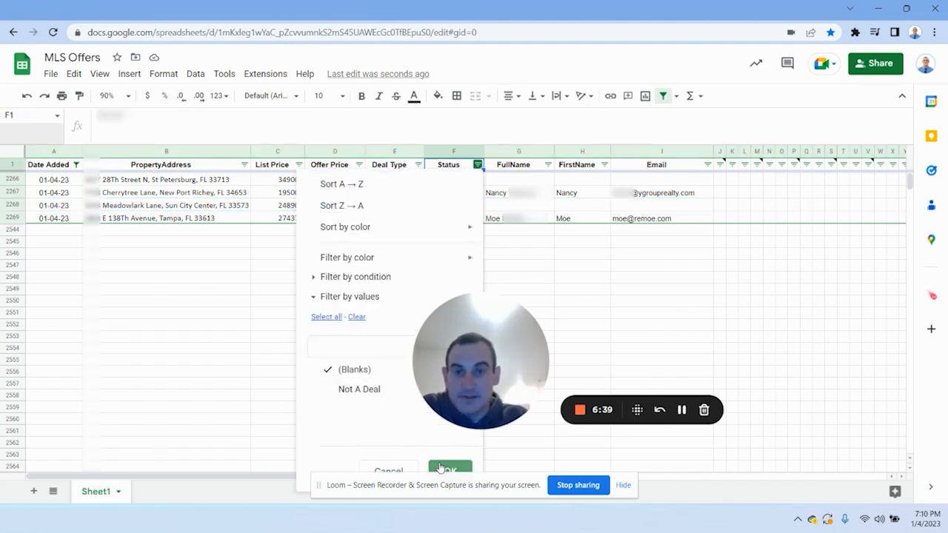
click(450, 470)
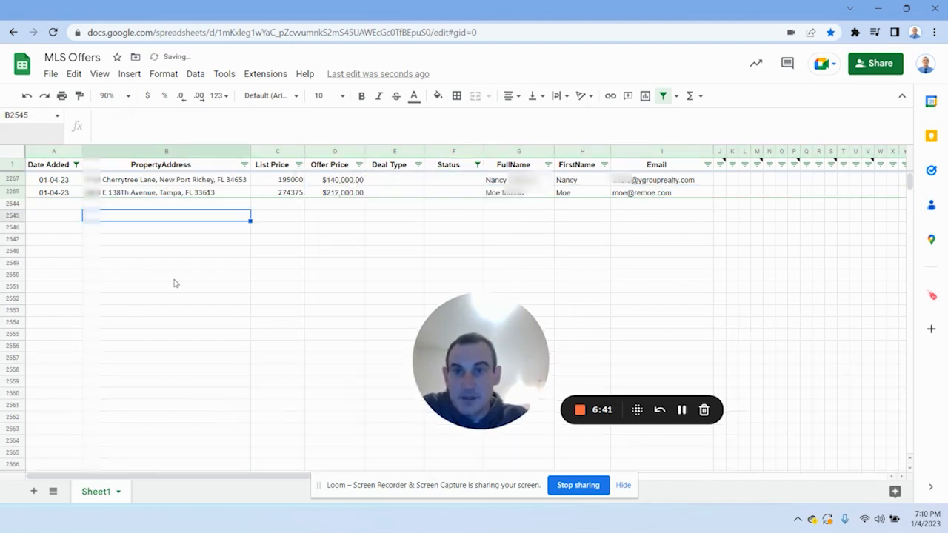
Step: Review the agent names, offer prices and email addresses of the filtered listings
click(588, 218)
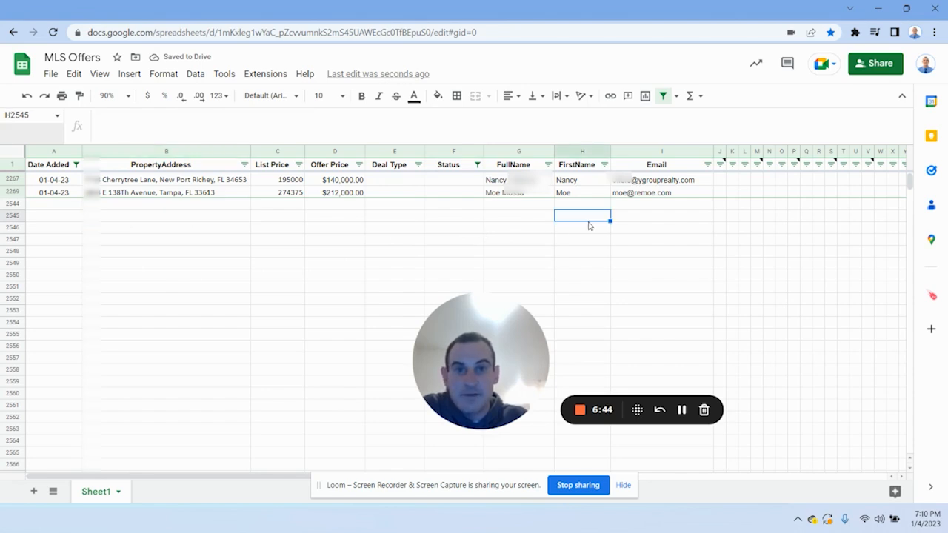
click(517, 225)
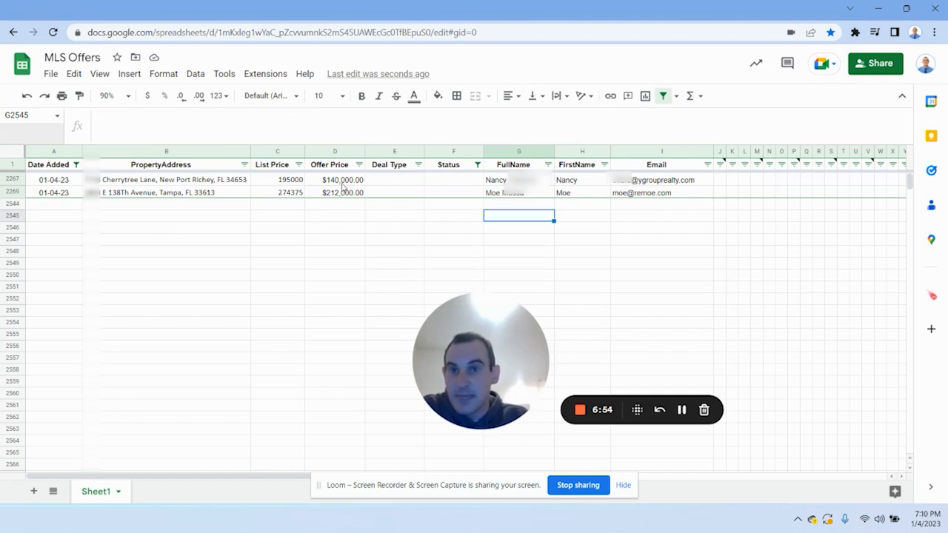
drag(343, 186, 343, 195)
click(339, 218)
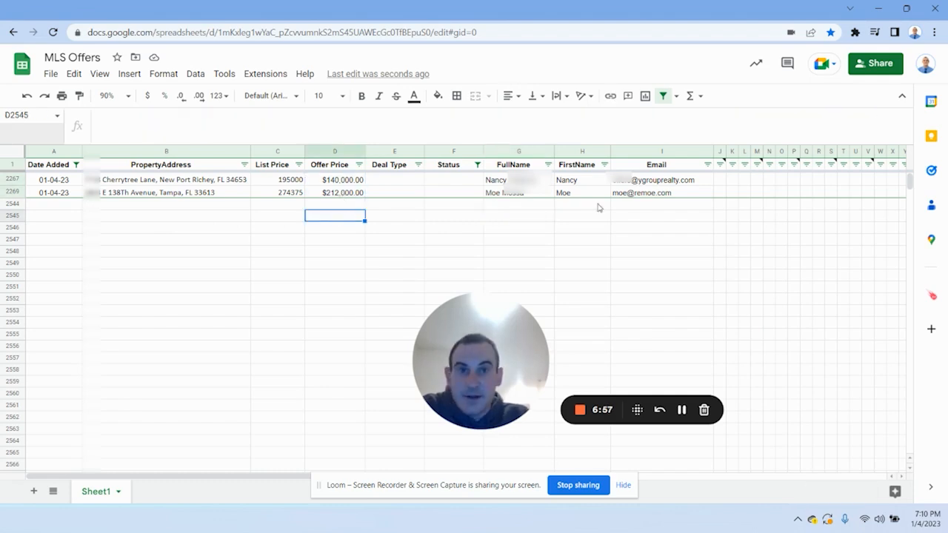
drag(670, 180, 667, 194)
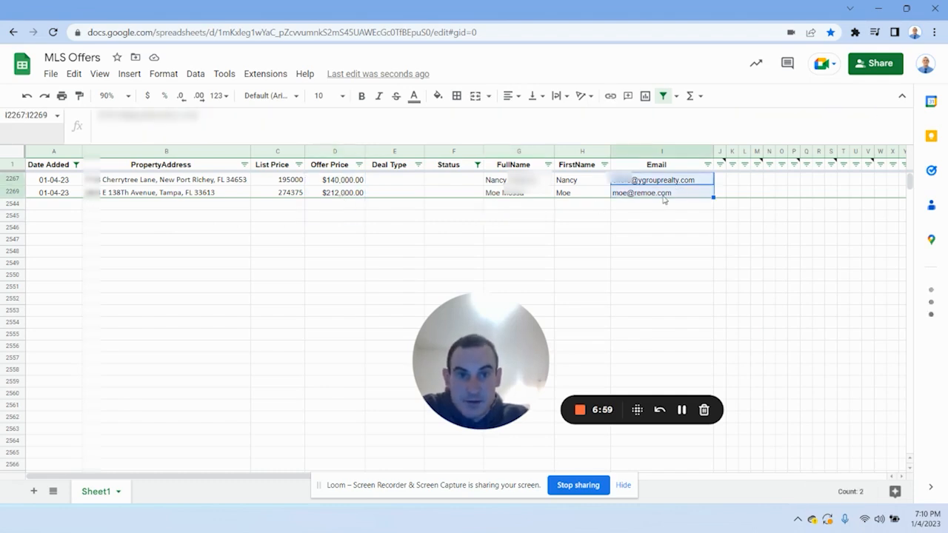
click(167, 216)
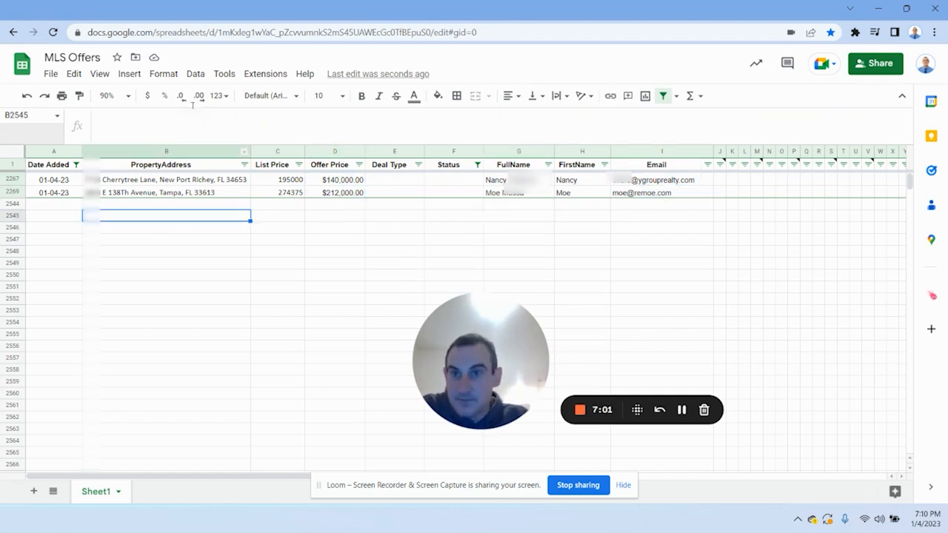
Step: Open Mailmeteor for the filtered listings and select {{ PropertyAddress }} as the email template
click(264, 74)
mouse_move(324, 198)
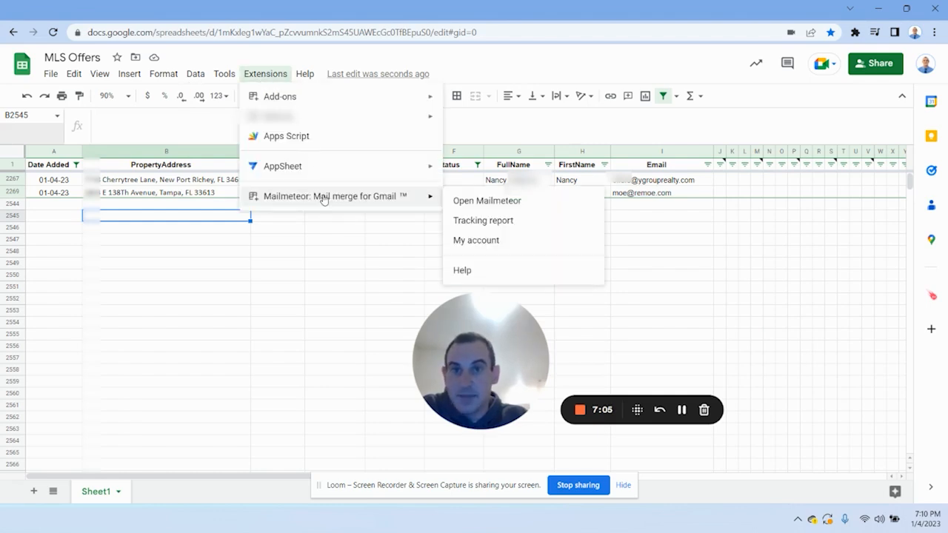
click(473, 201)
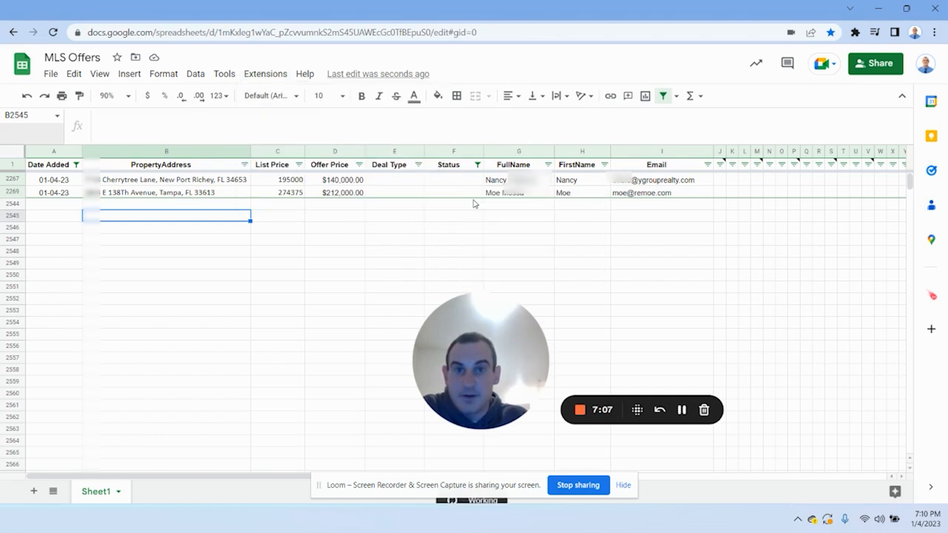
click(411, 314)
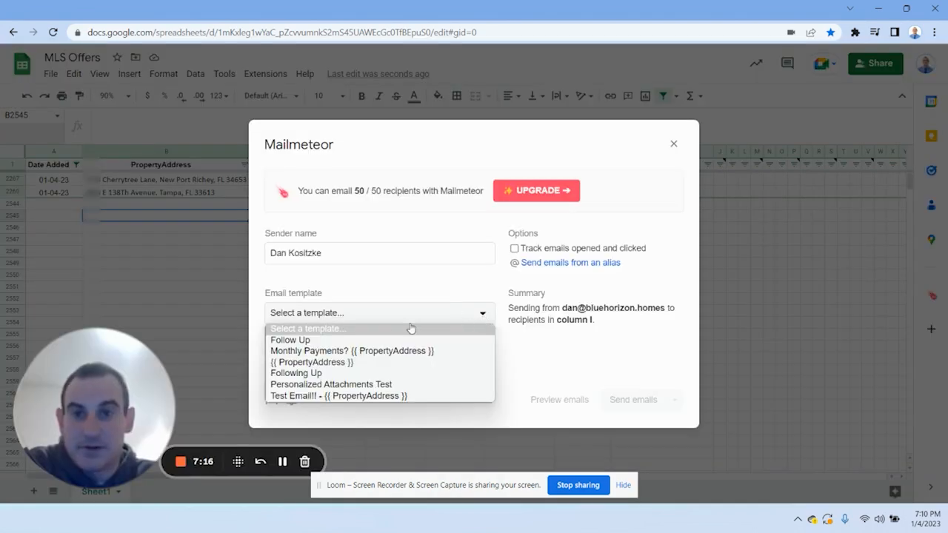
click(342, 362)
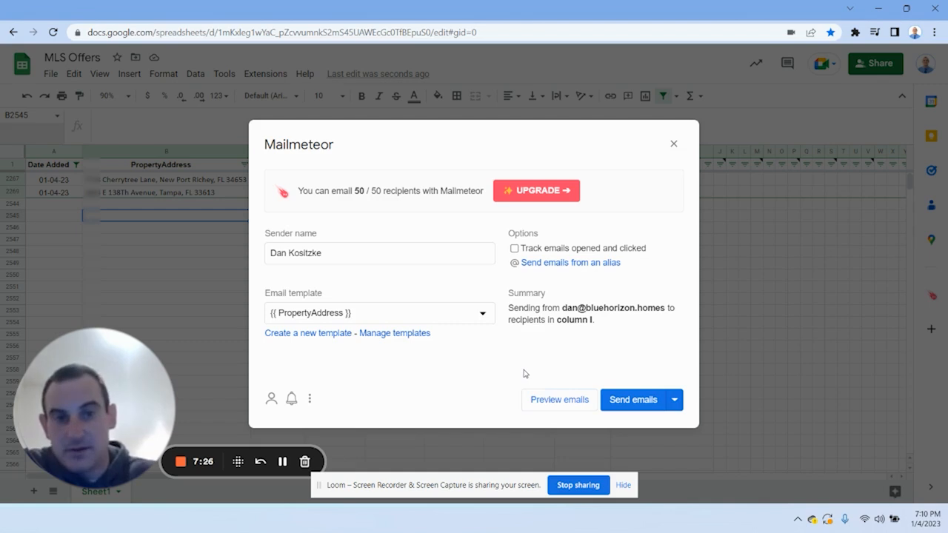
Step: Add a follow-up email for recipients who do not reply, using the Follow Up template
click(674, 400)
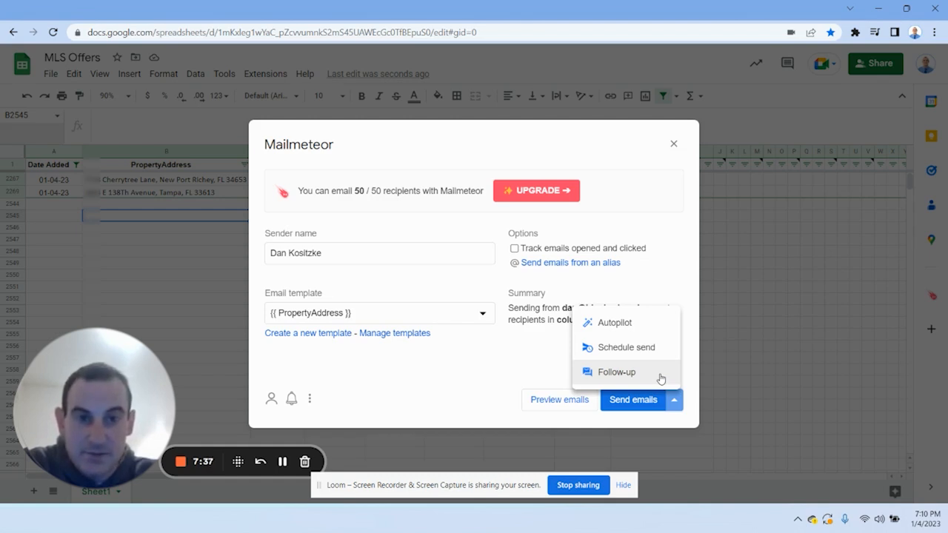
click(660, 380)
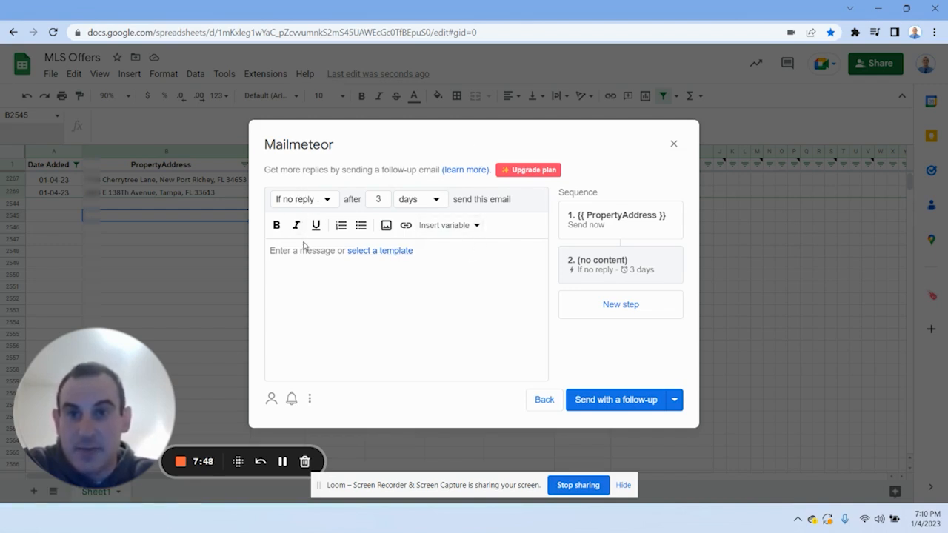
click(380, 199)
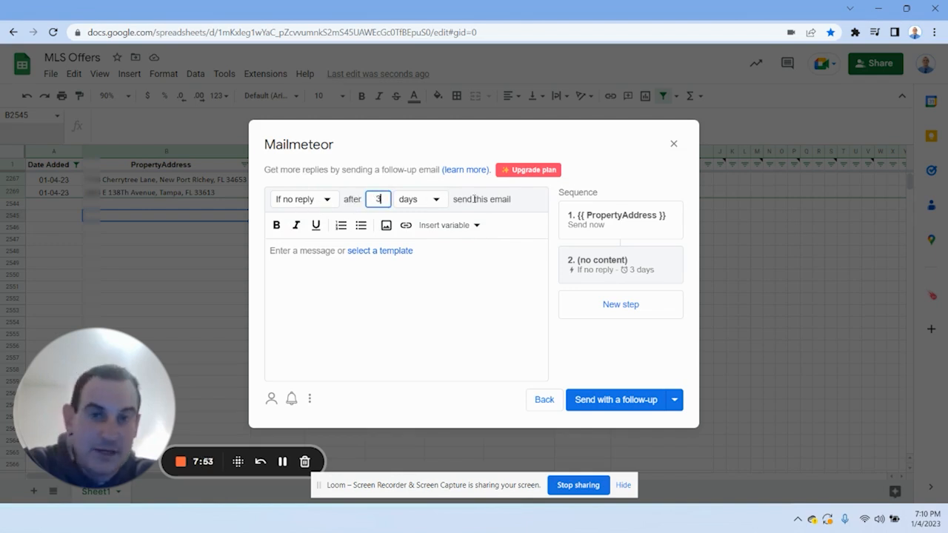
click(386, 251)
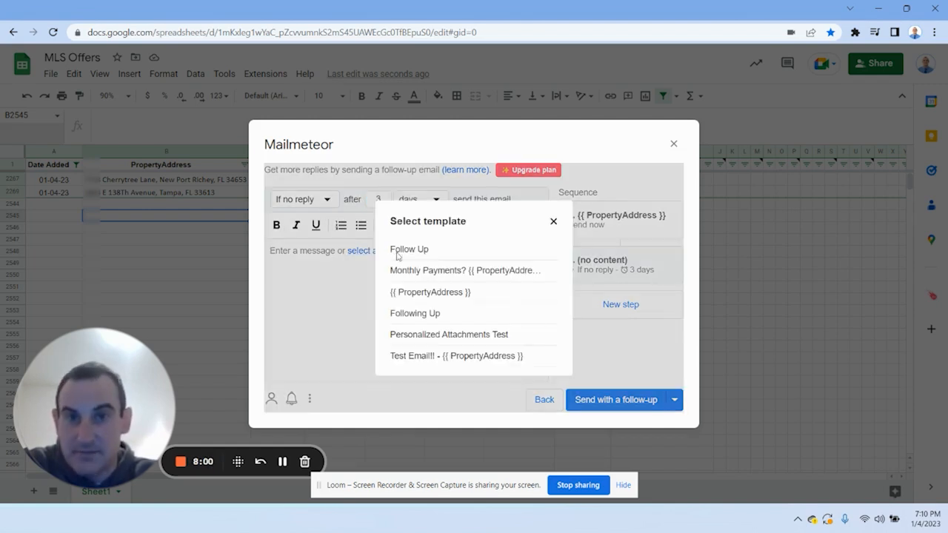
click(422, 252)
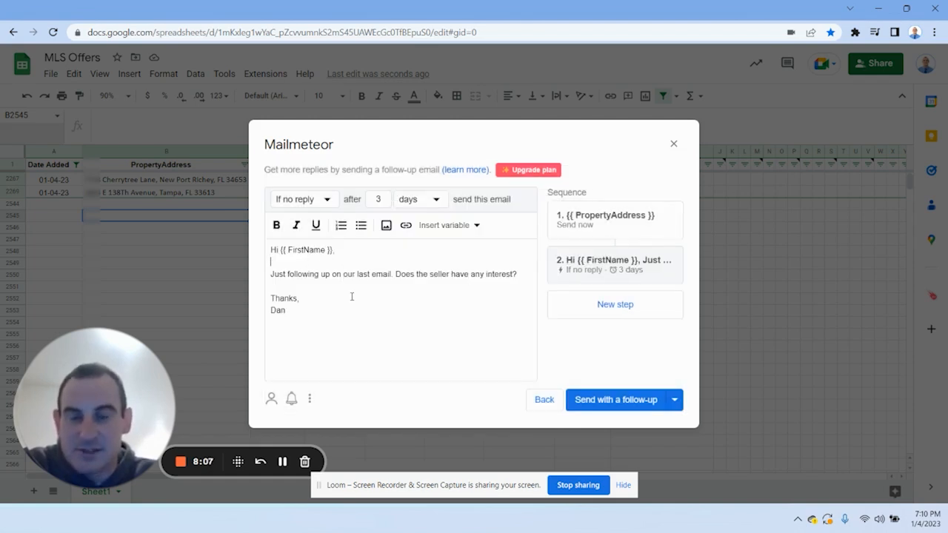
Step: Review the follow-up message, set it to go out after 4 days without a reply, and return to the send settings
drag(273, 250, 373, 248)
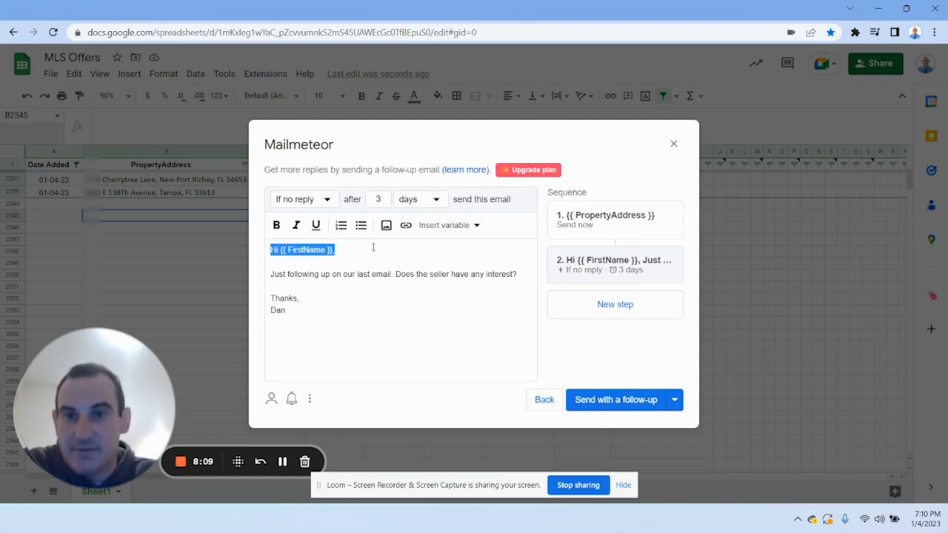
click(341, 261)
drag(271, 274, 531, 277)
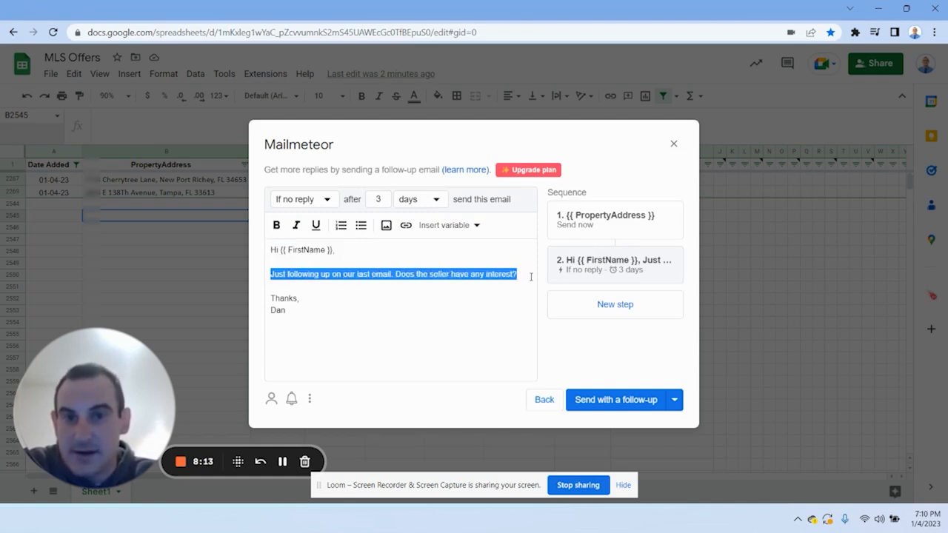
click(366, 289)
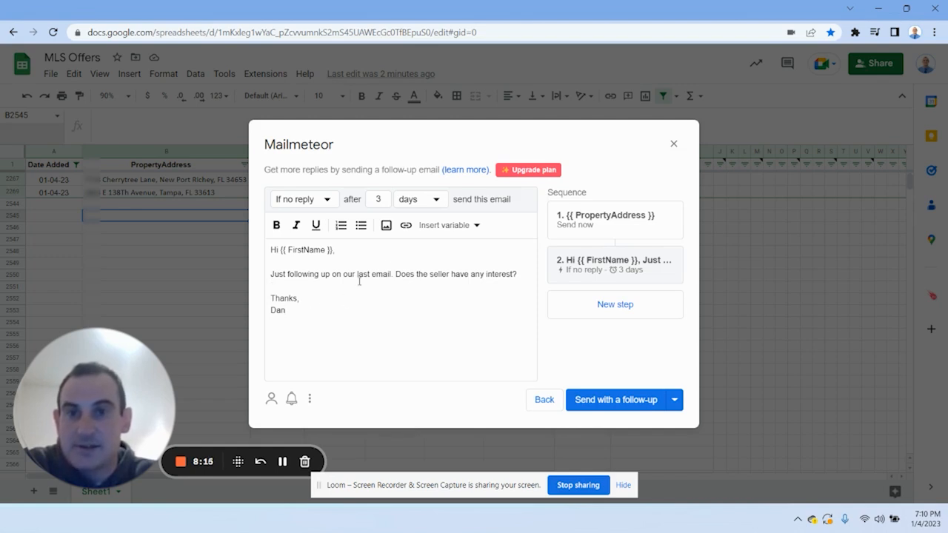
click(383, 199)
key(BackSpace)
text(4)
click(294, 262)
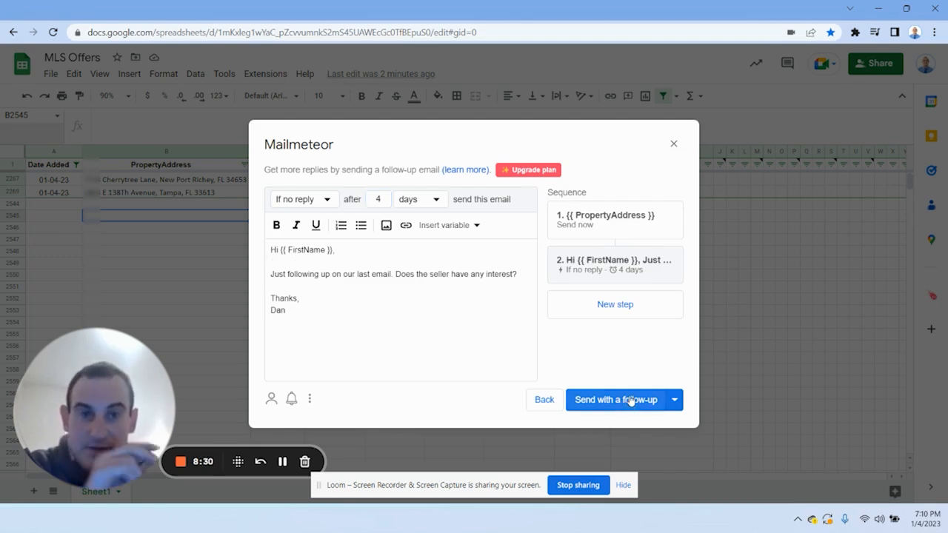
click(546, 400)
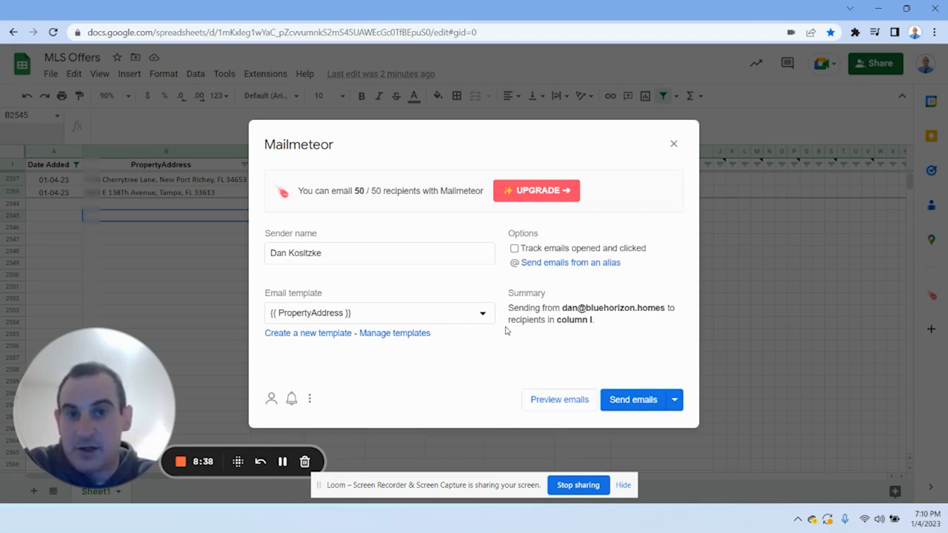
Step: Preview the first listing's offer email and check its subject line, property address and purchase price
click(561, 400)
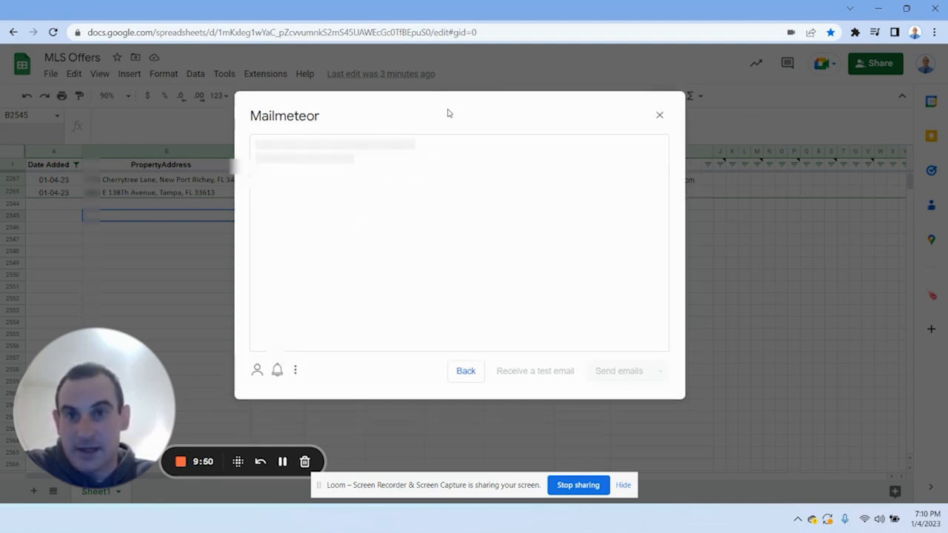
drag(447, 113, 418, 136)
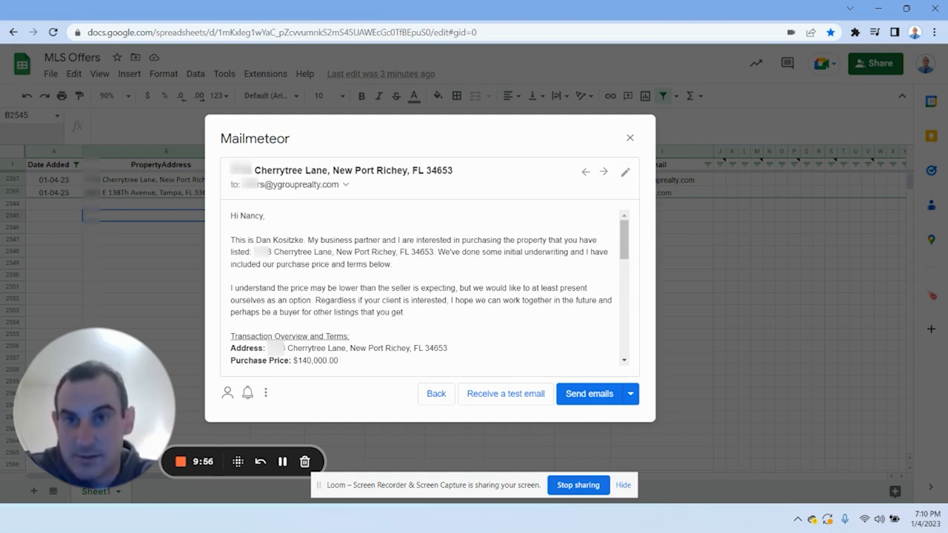
drag(454, 173, 223, 177)
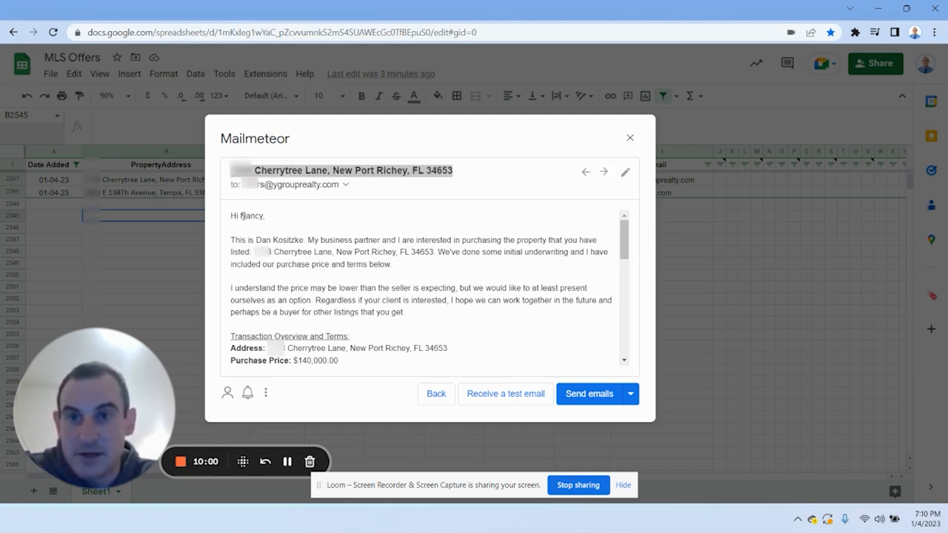
drag(253, 254, 435, 257)
drag(268, 348, 571, 355)
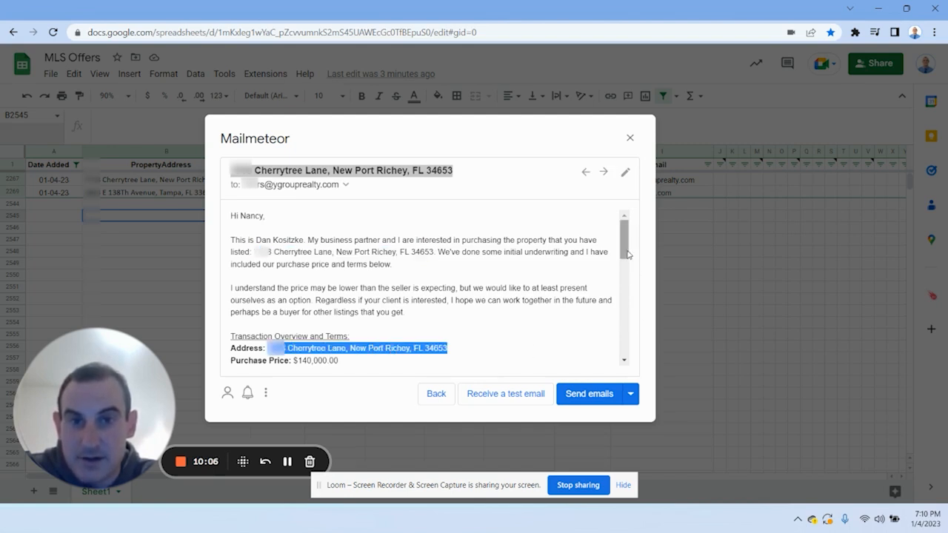
scroll(626, 264, down, 1)
drag(348, 314, 290, 314)
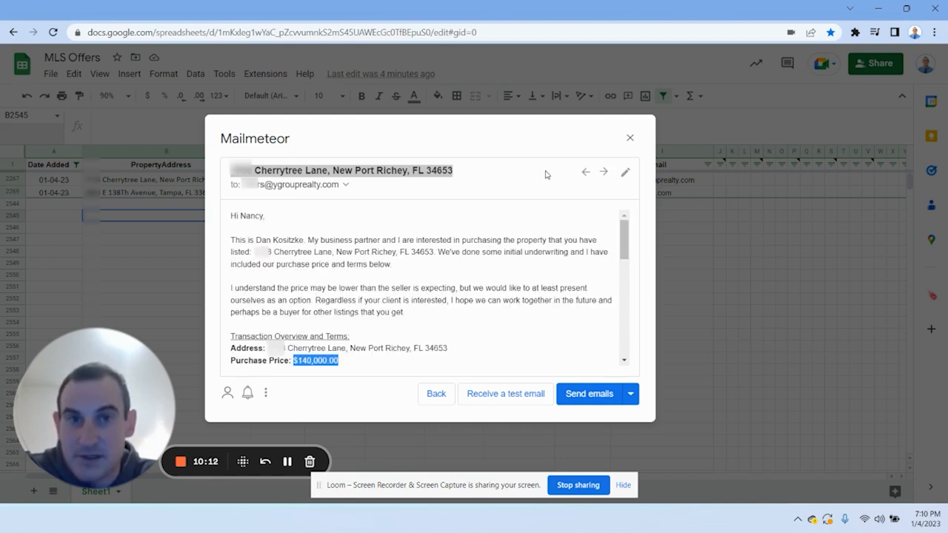
click(546, 175)
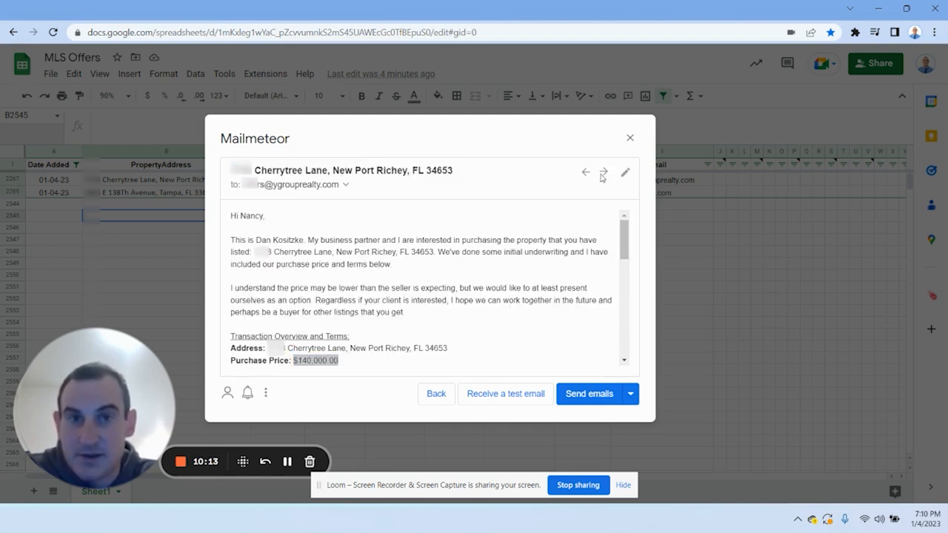
Step: Preview the second listing's offer email and check its subject line, property address and purchase price
click(604, 172)
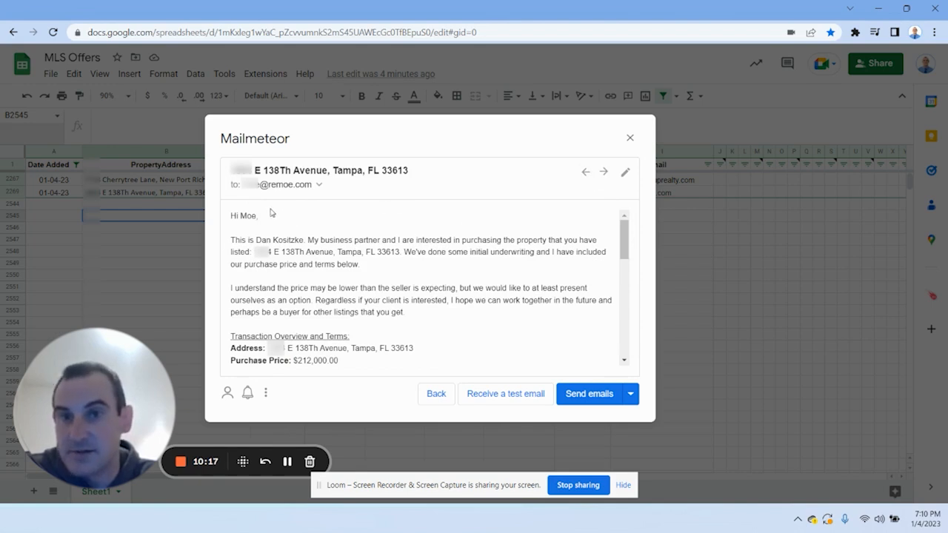
triple_click(338, 172)
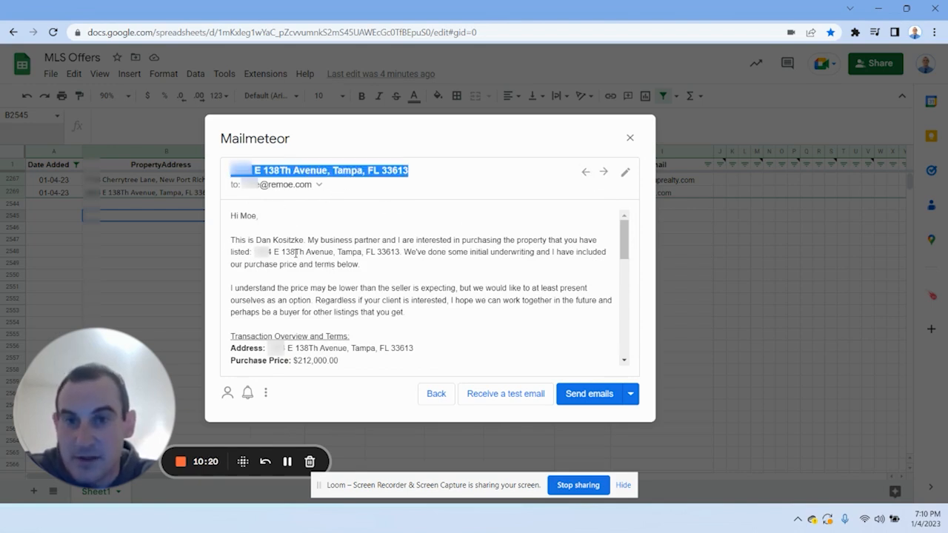
click(295, 254)
scroll(316, 315, down, 1)
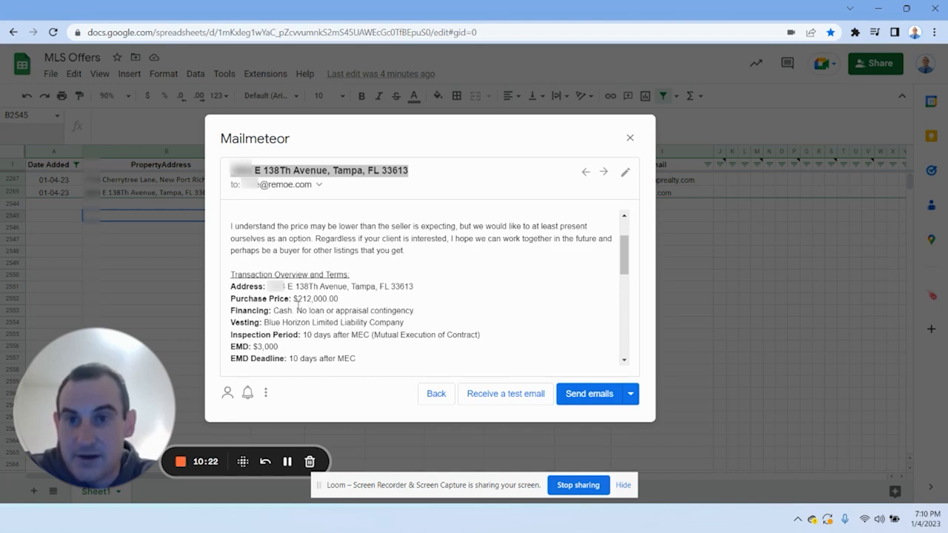
drag(268, 287, 421, 288)
drag(339, 298, 292, 298)
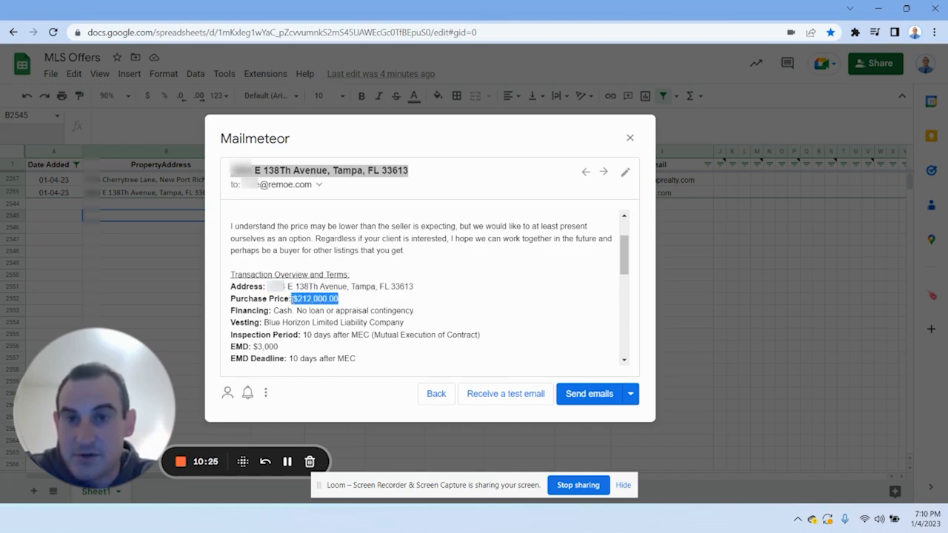
click(342, 302)
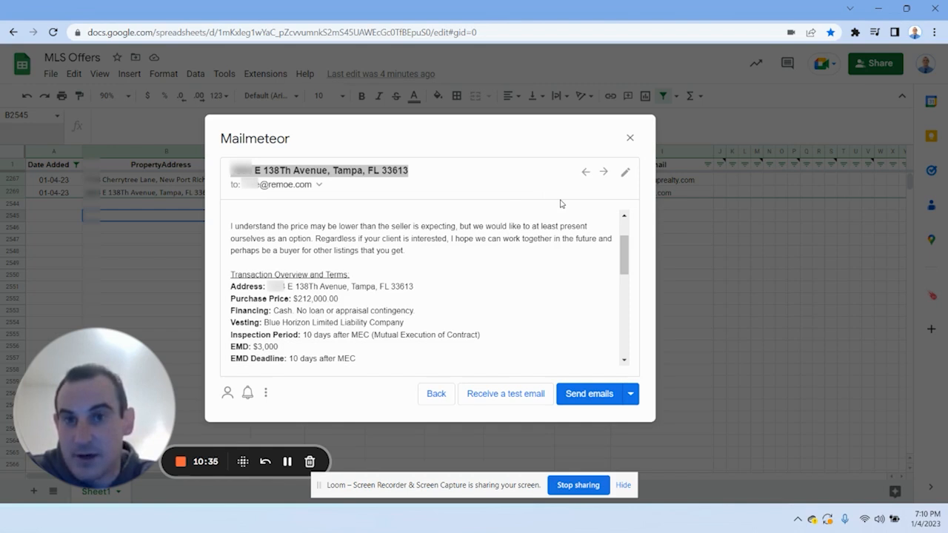
Step: Look beyond the second listing's preview, return to the first listing's email and send the emails
double_click(603, 173)
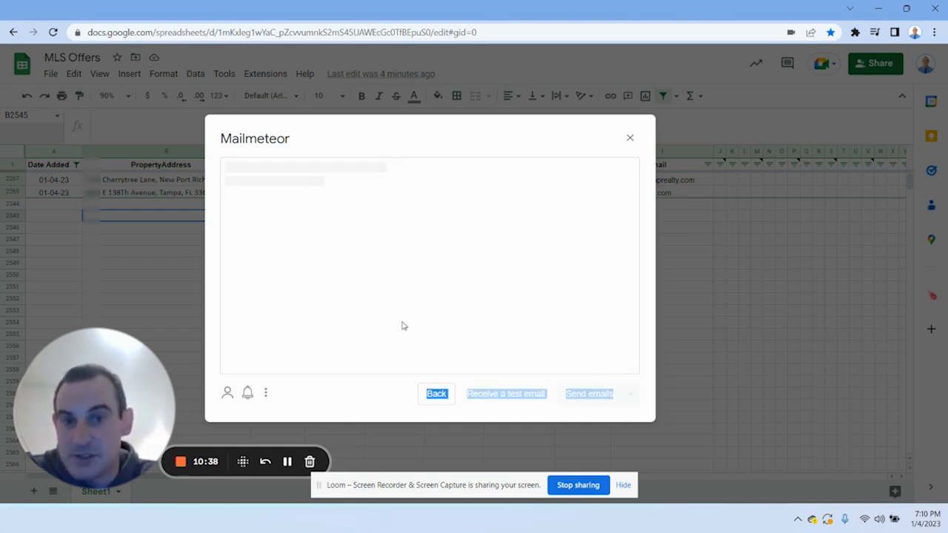
click(431, 400)
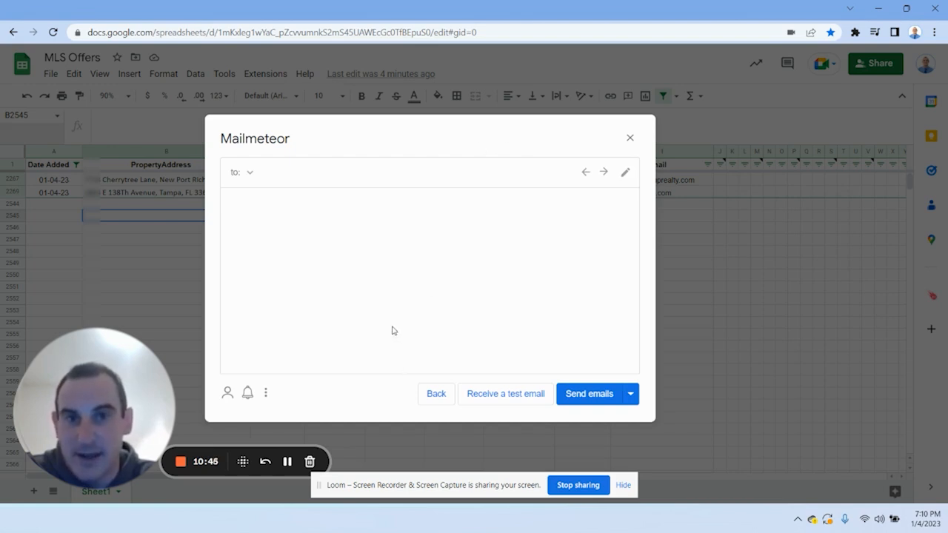
click(584, 172)
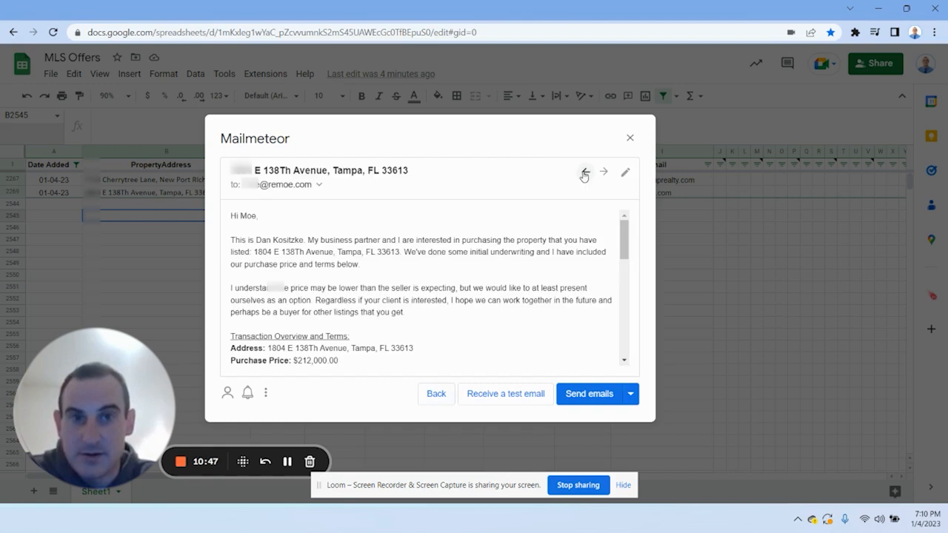
click(584, 172)
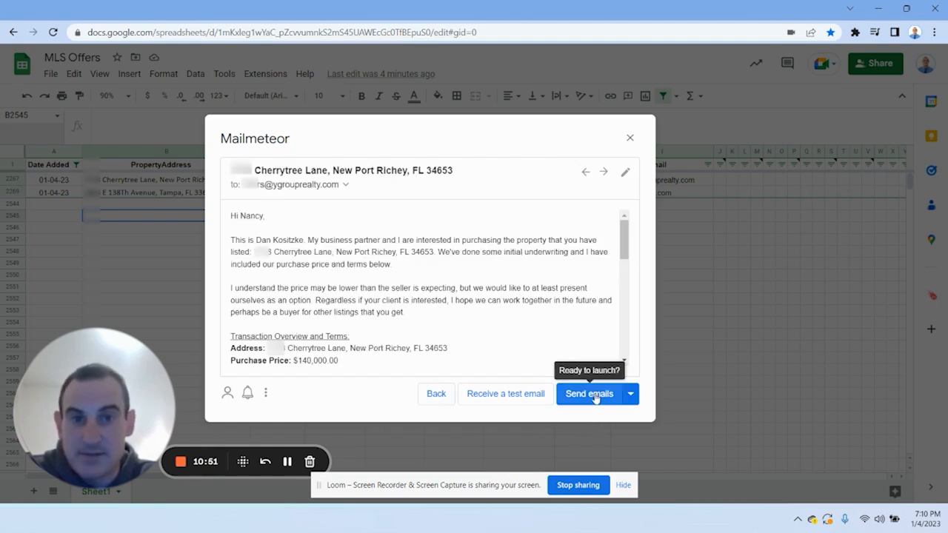
click(595, 397)
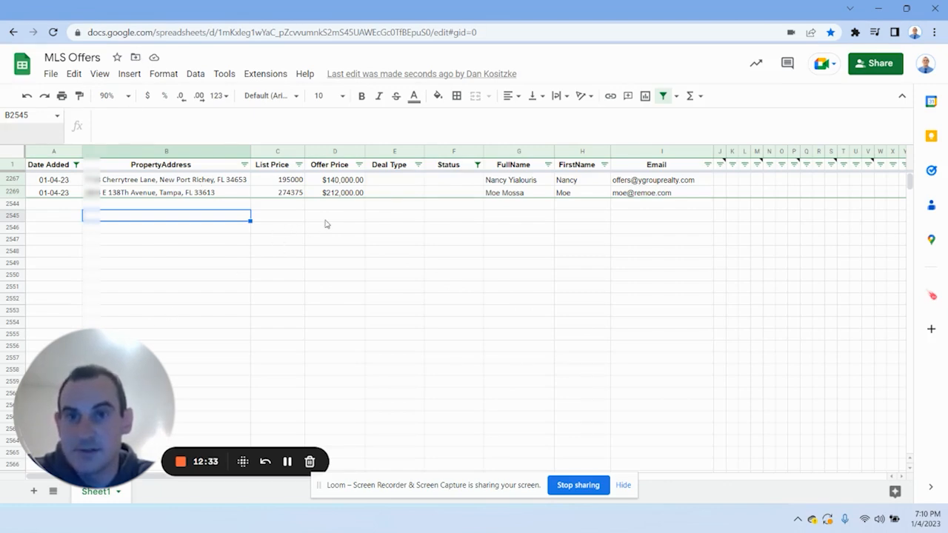
Step: Widen columns AO to AQ so the Step 1, Step 2 and Merge status headings show, and select the Step 1 cell in row 2267
click(623, 485)
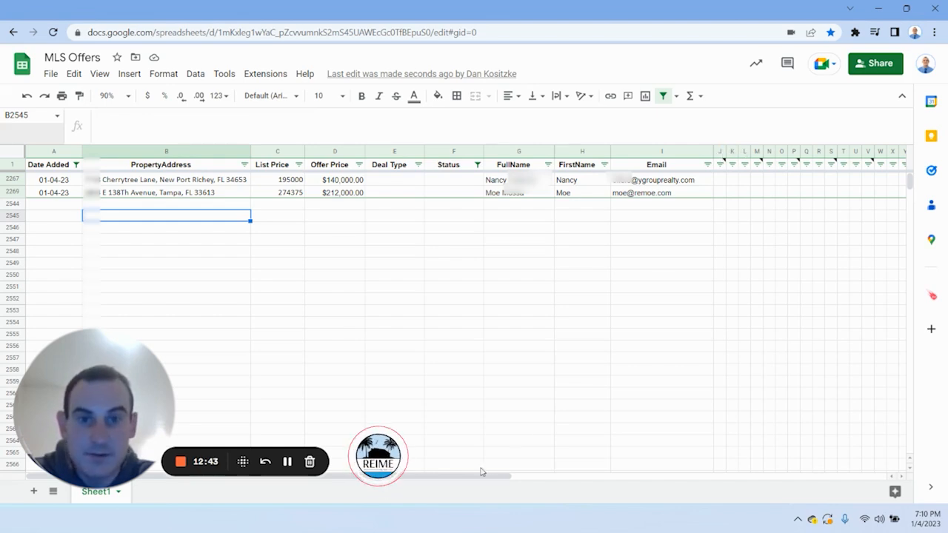
drag(474, 477, 561, 478)
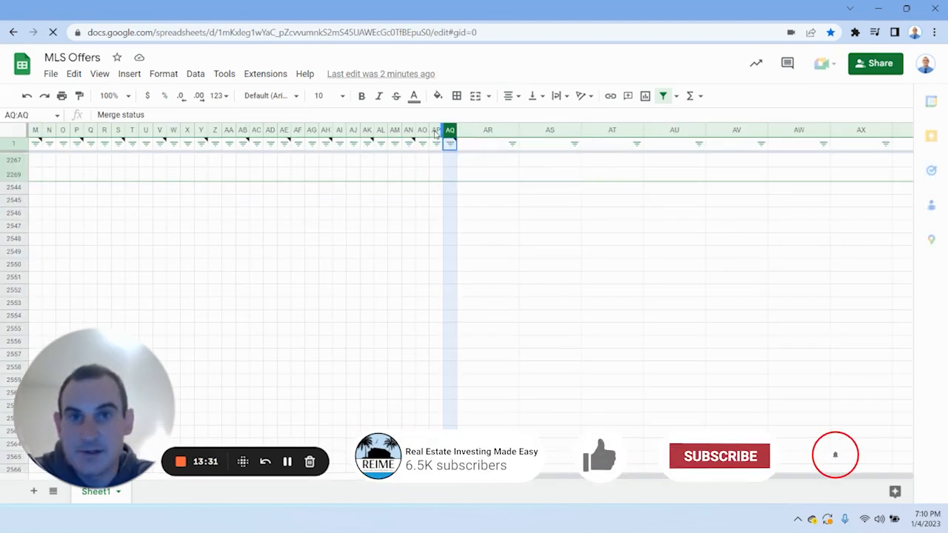
drag(450, 130, 428, 128)
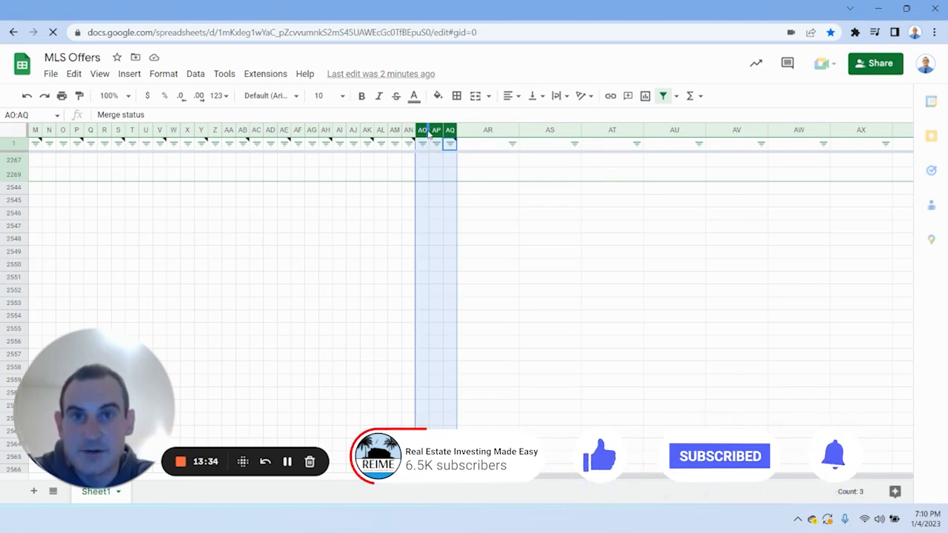
drag(429, 129, 474, 131)
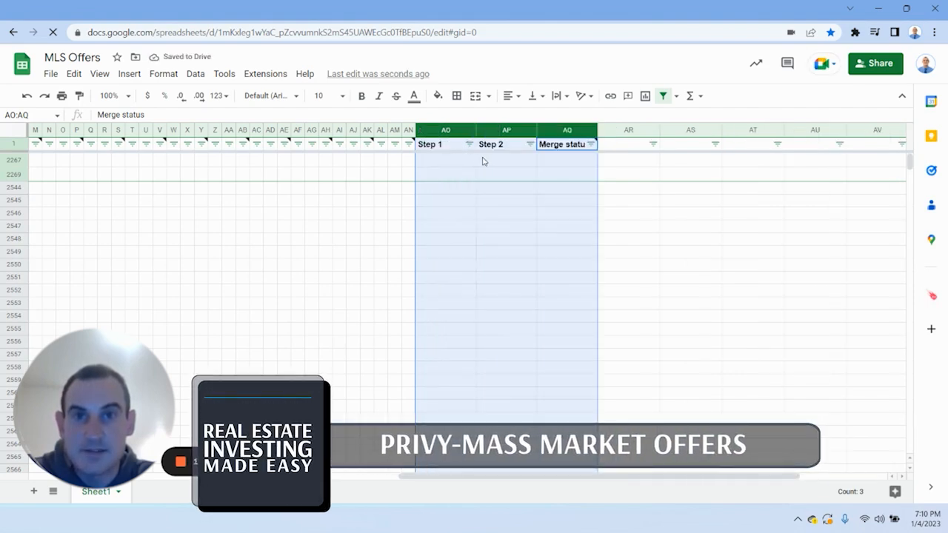
click(442, 160)
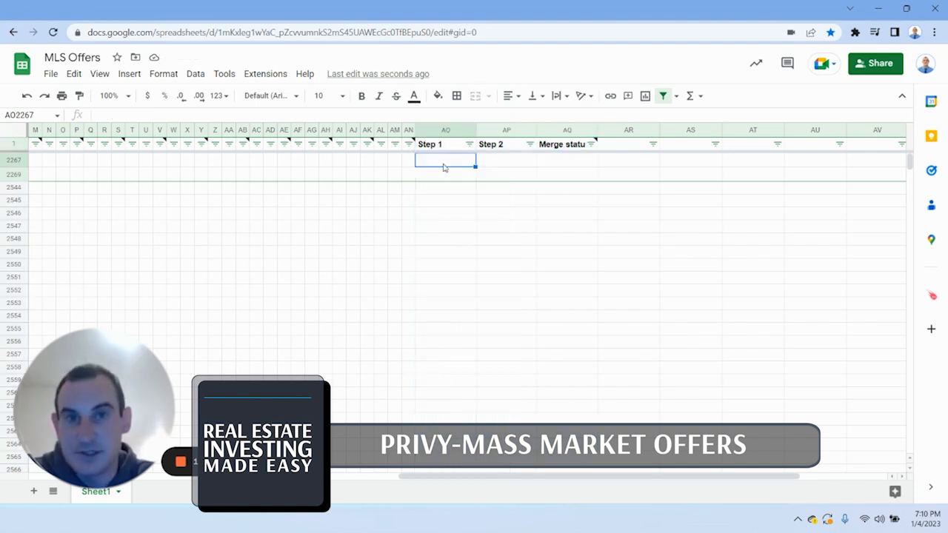